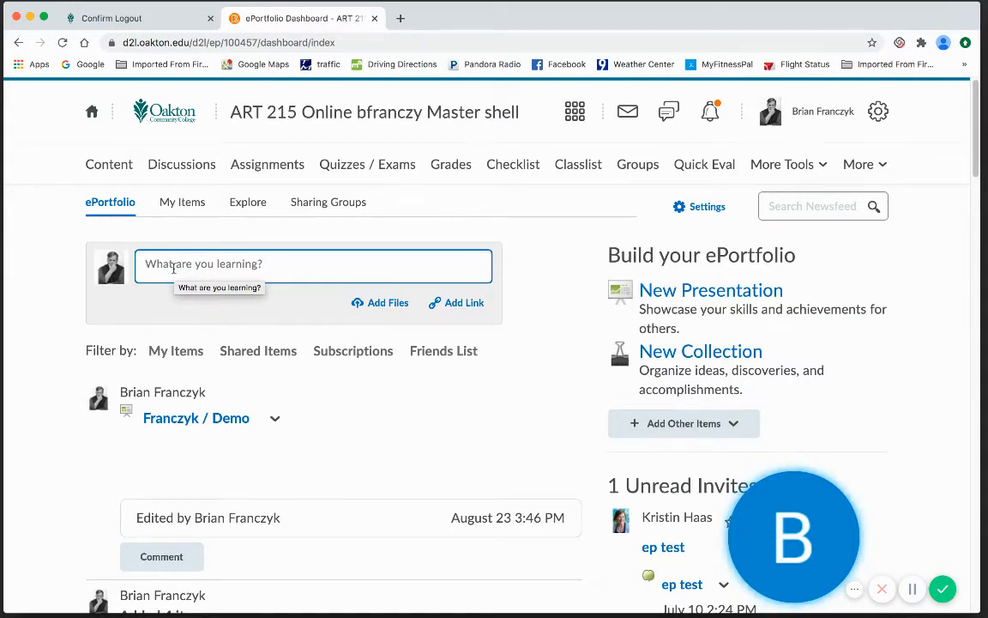
Step: Upload all four carnival images from the group 1 folder inside the desktop's ePortfolio demo folder and add them to the ePortfolio
left_click(274, 292)
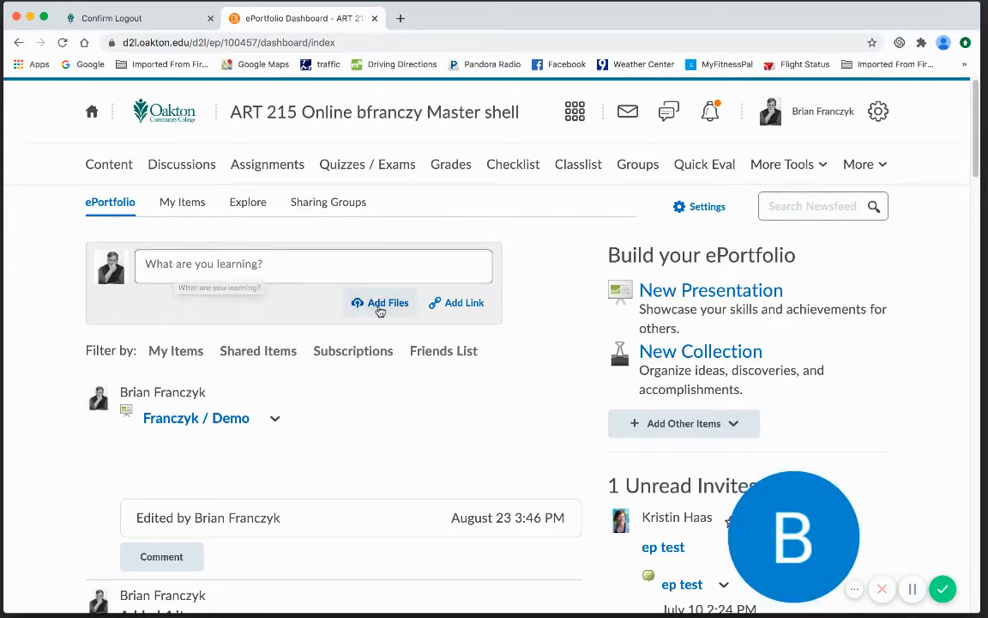
left_click(379, 305)
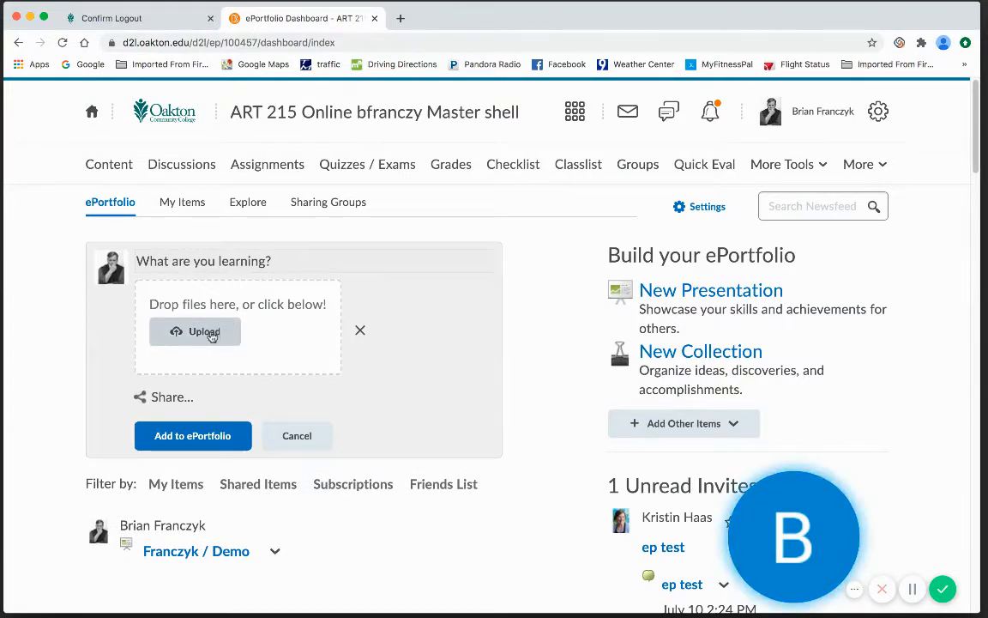
left_click(206, 334)
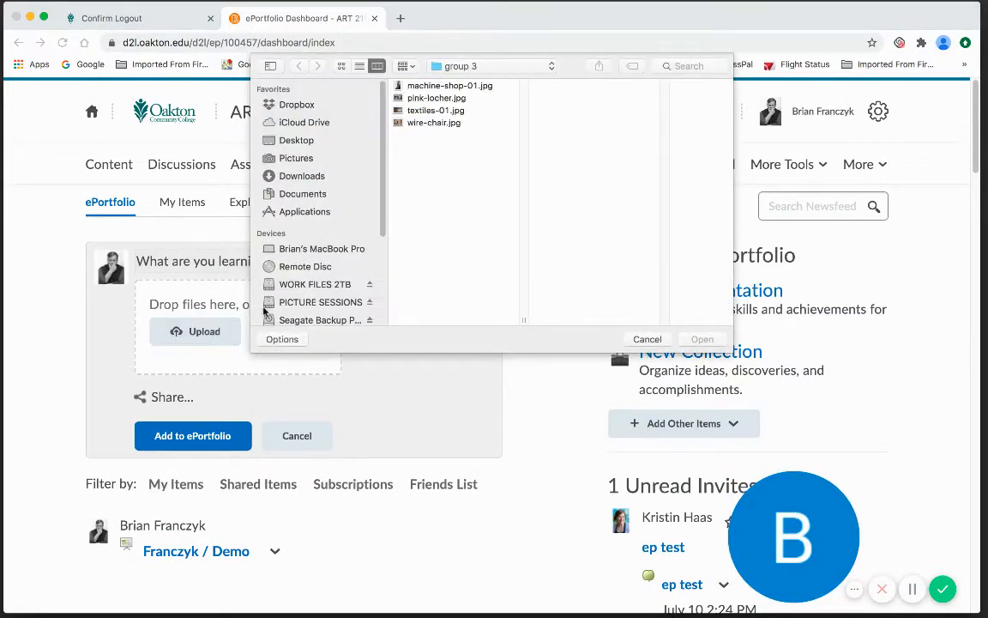
left_click(309, 142)
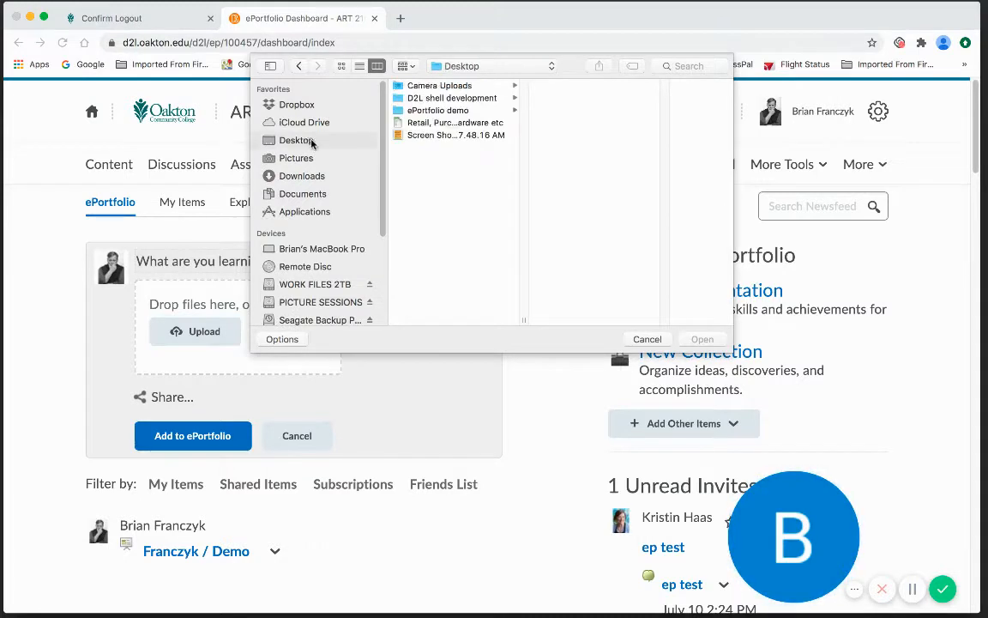
left_click(413, 113)
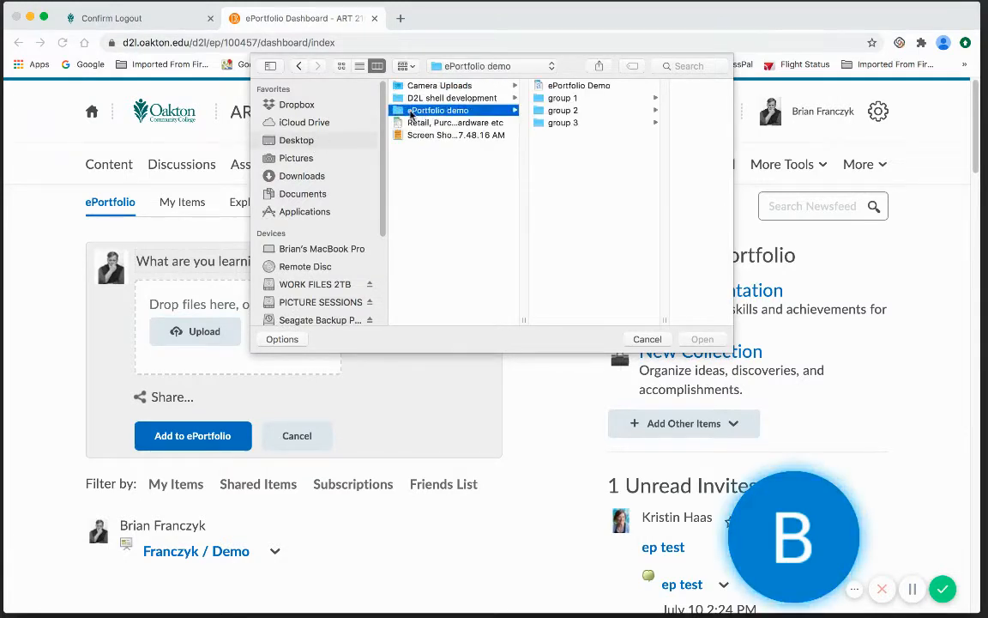
left_click(559, 98)
left_click(643, 86)
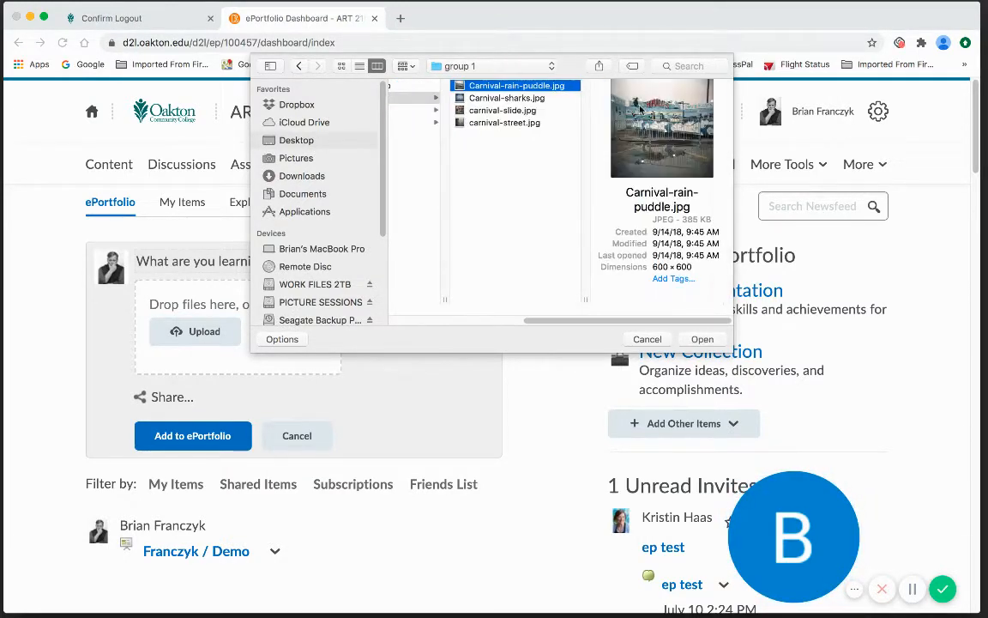
left_click(508, 126, "shift")
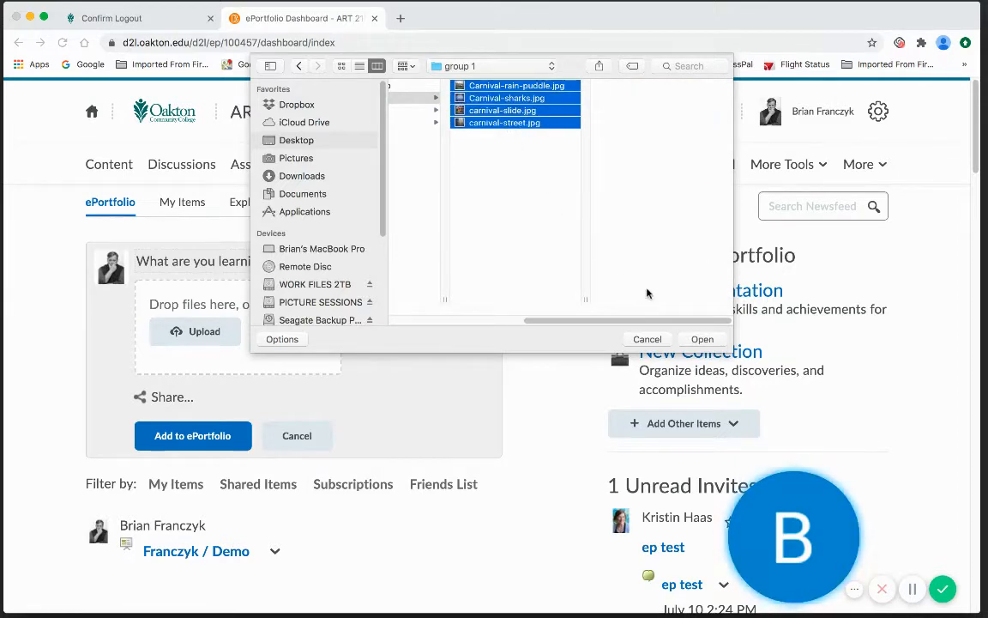
left_click(702, 339)
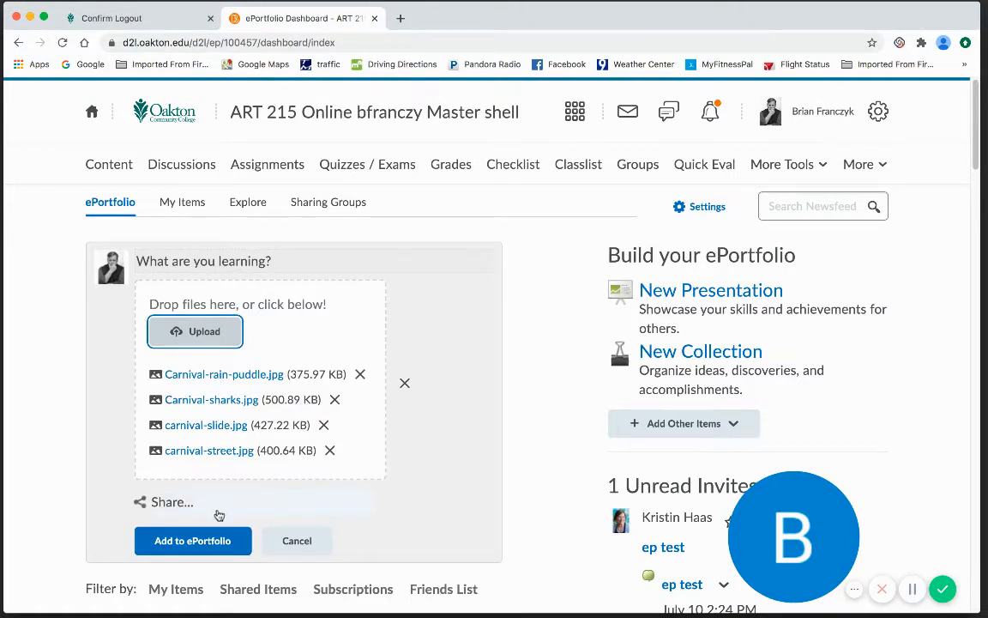
left_click(213, 542)
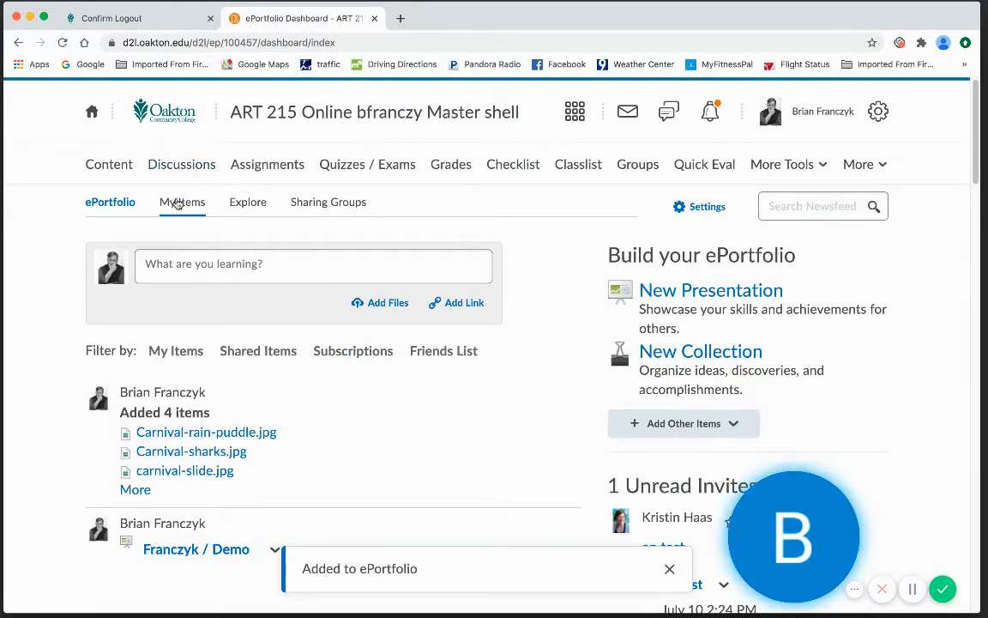
Step: Create a new presentation named with the owner's surname followed by "/ Demo", and open its content and layout settings
left_click(178, 202)
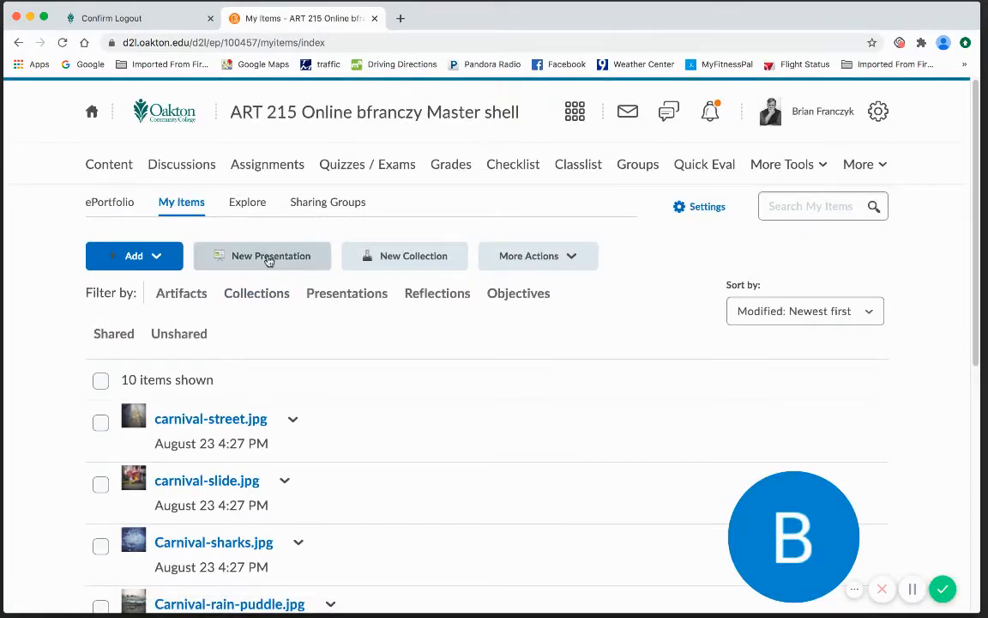
left_click(270, 257)
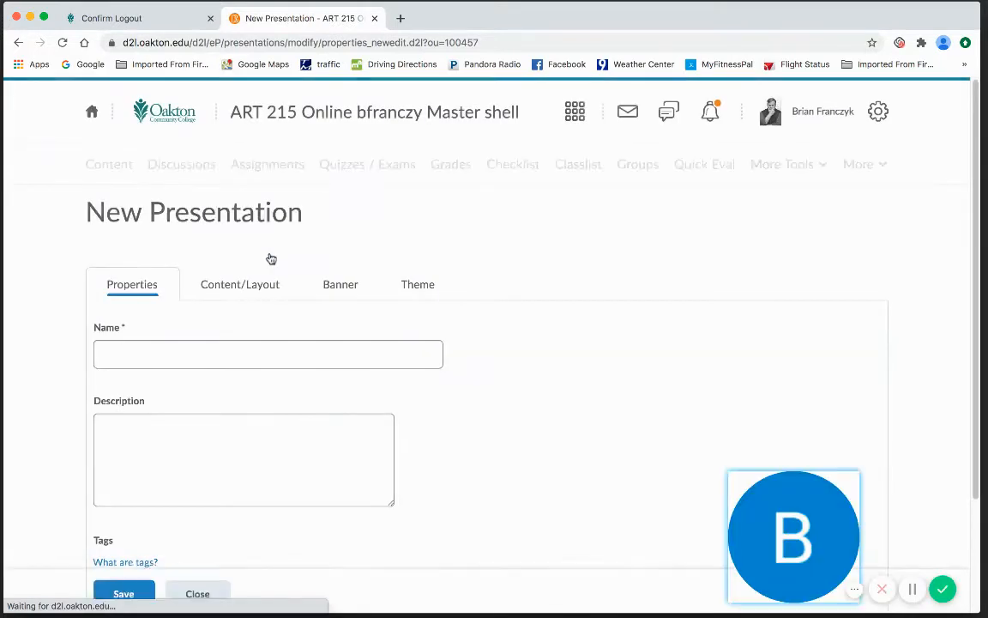
left_click(145, 358)
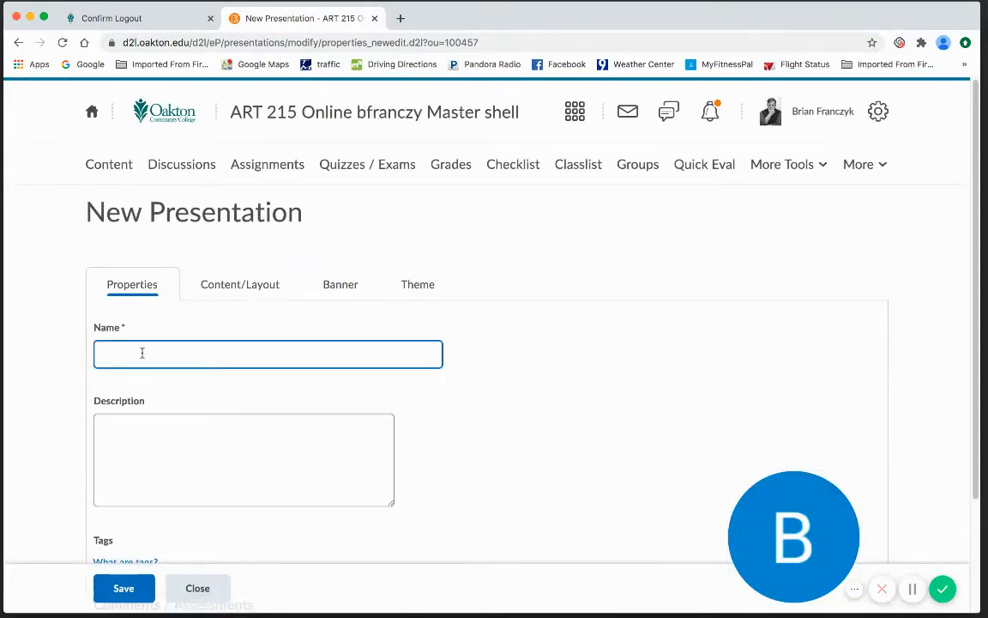
type("Fra")
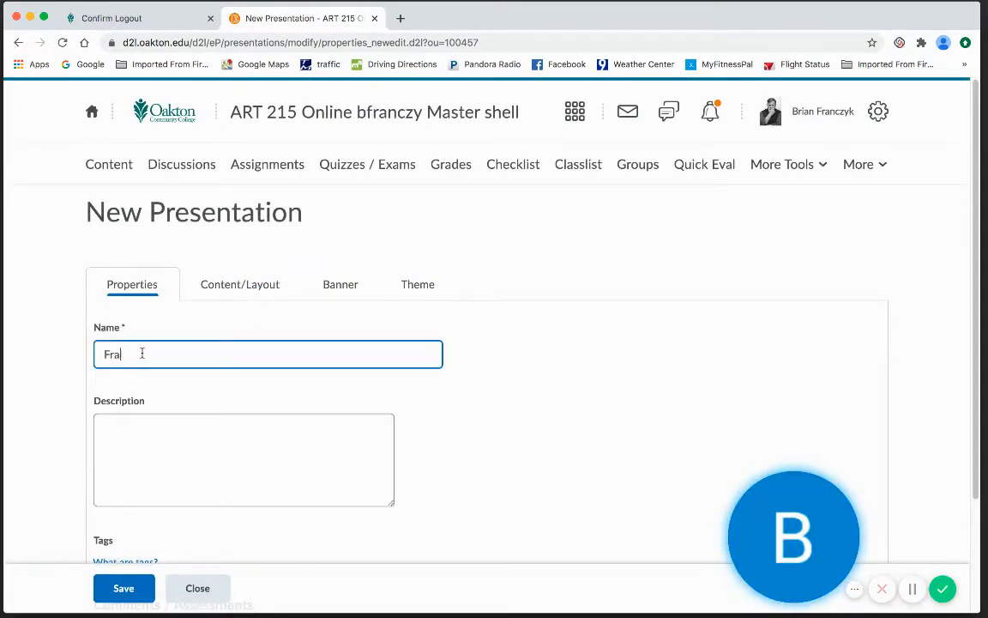
type("nczyk ")
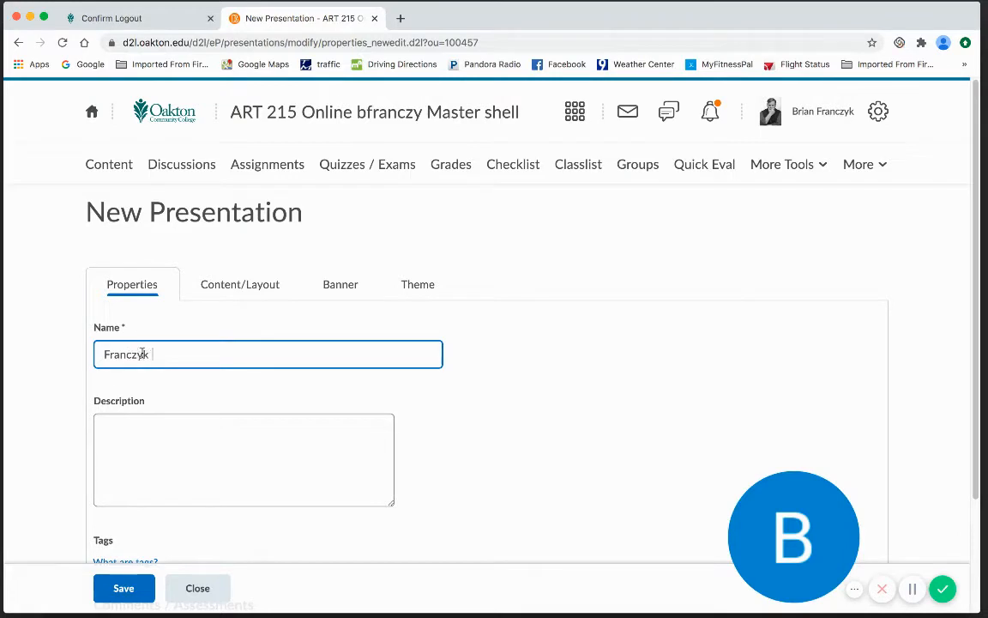
type("/ ")
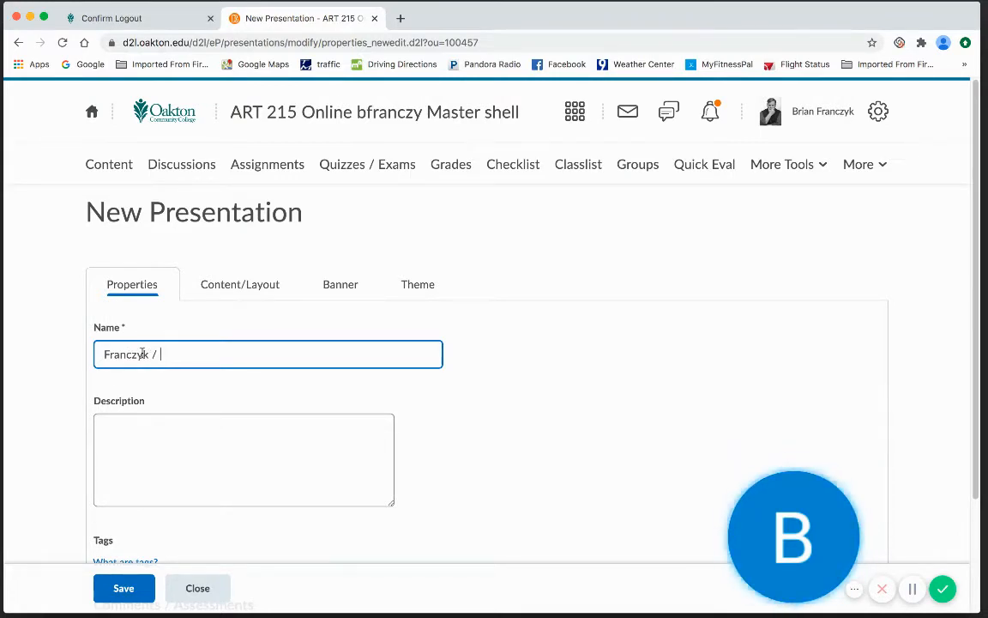
type("Demo")
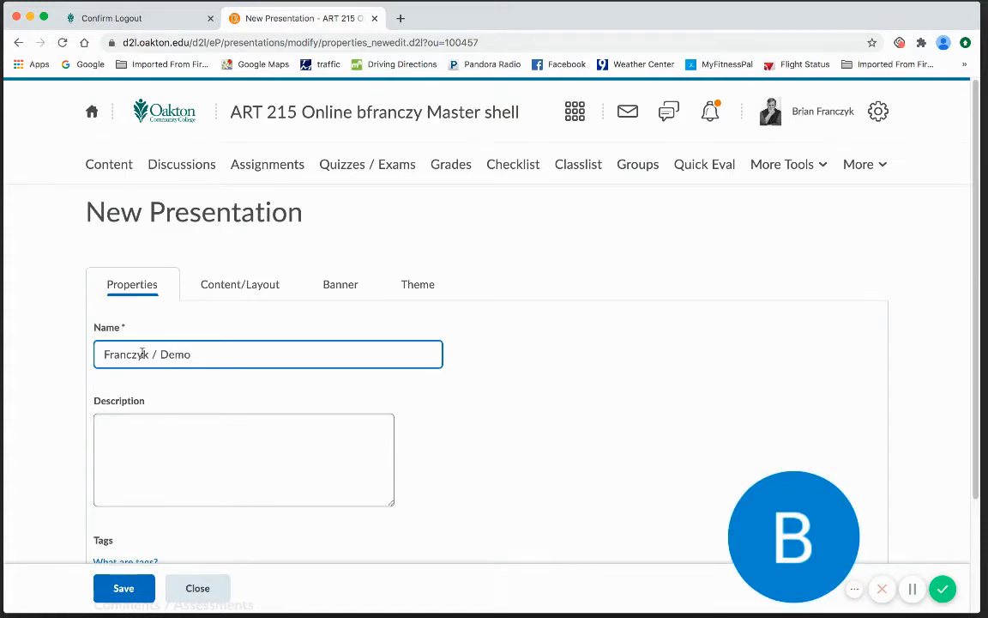
scroll(137, 425, "down", 3)
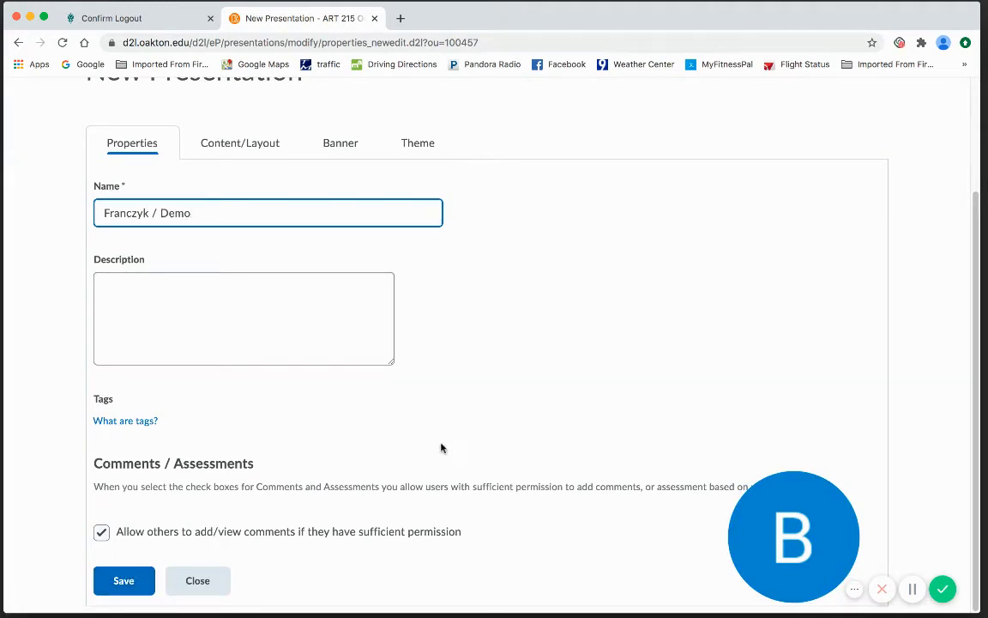
left_click(230, 146)
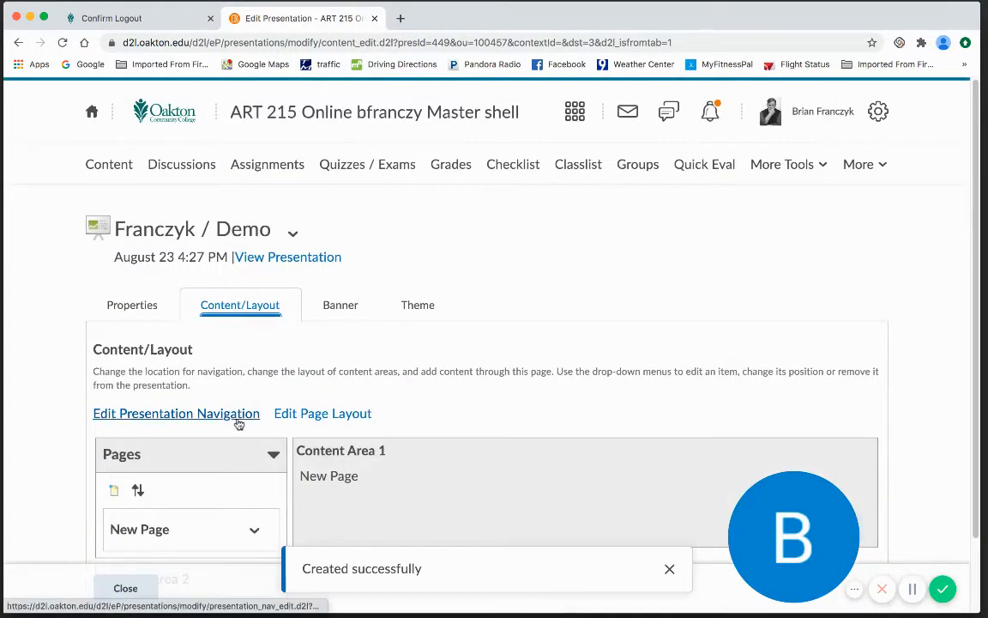
Step: Rename the presentation's default page to "Demo 1" and save its page properties
scroll(230, 416, "down", 2)
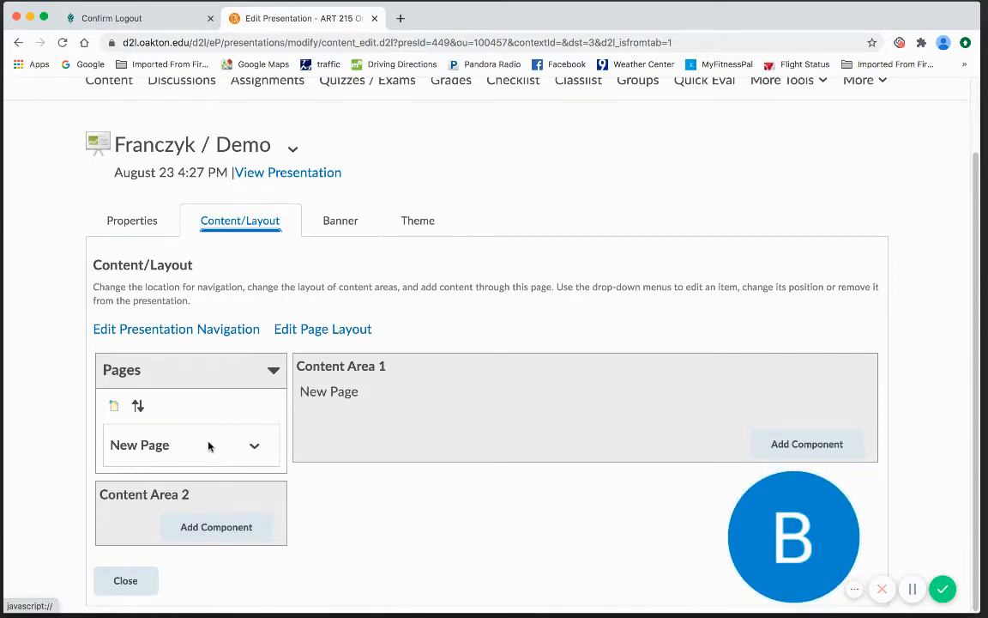
left_click(254, 445)
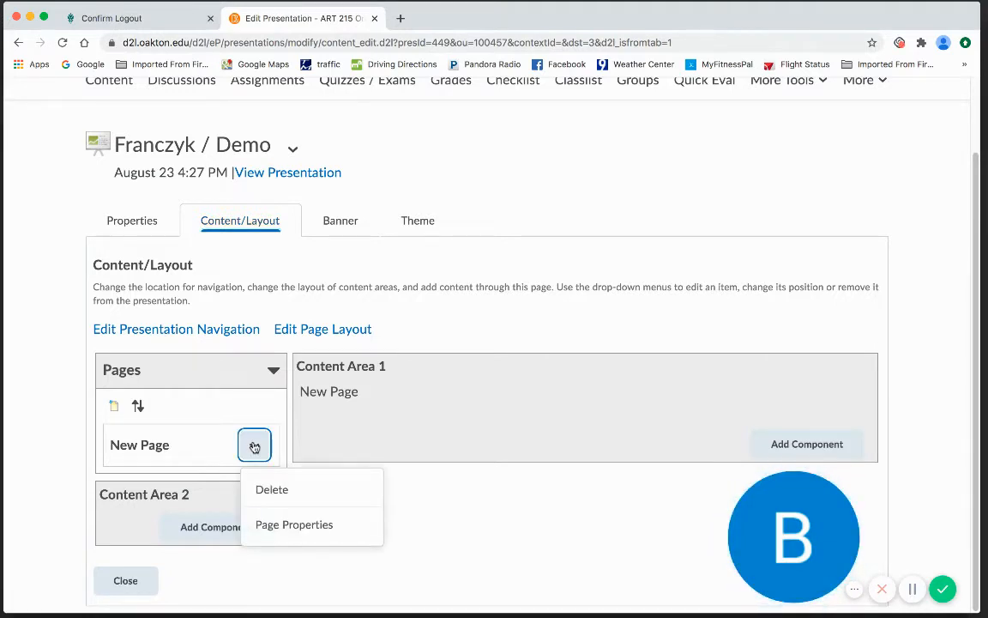
left_click(291, 525)
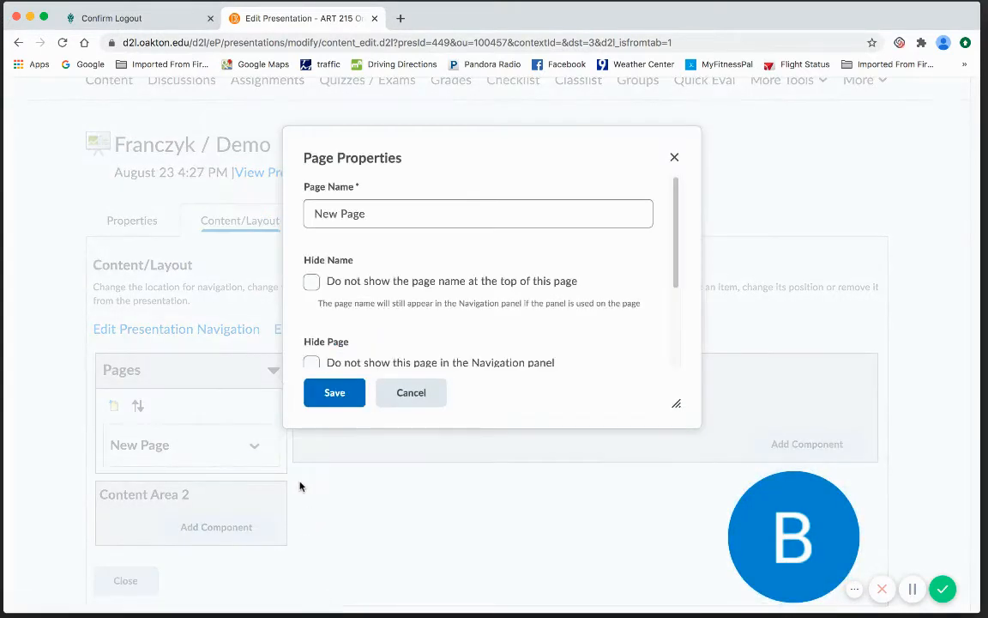
left_click_drag(379, 213, 296, 209)
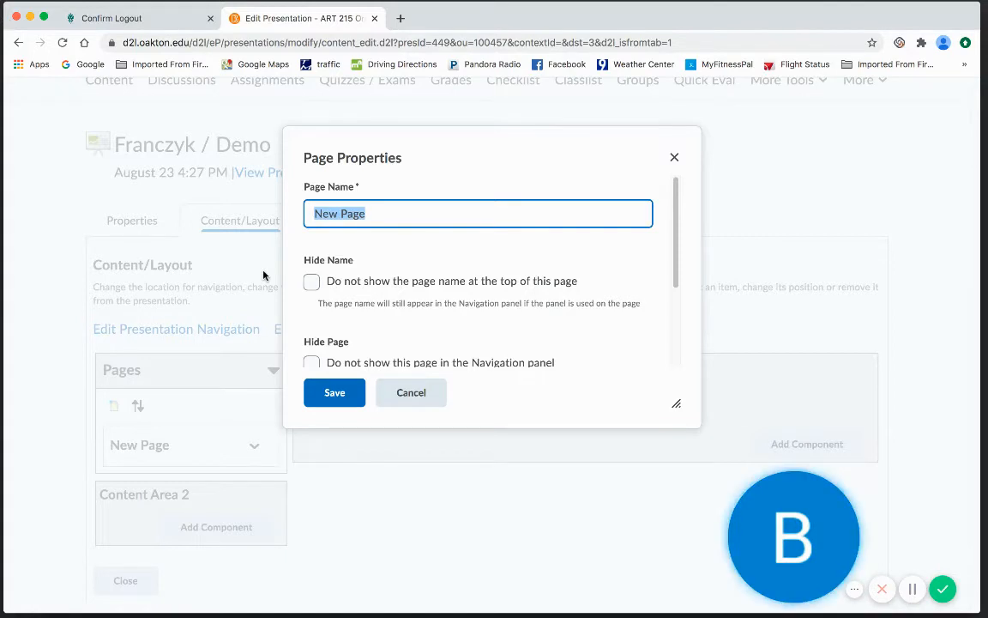
type("Demo 1")
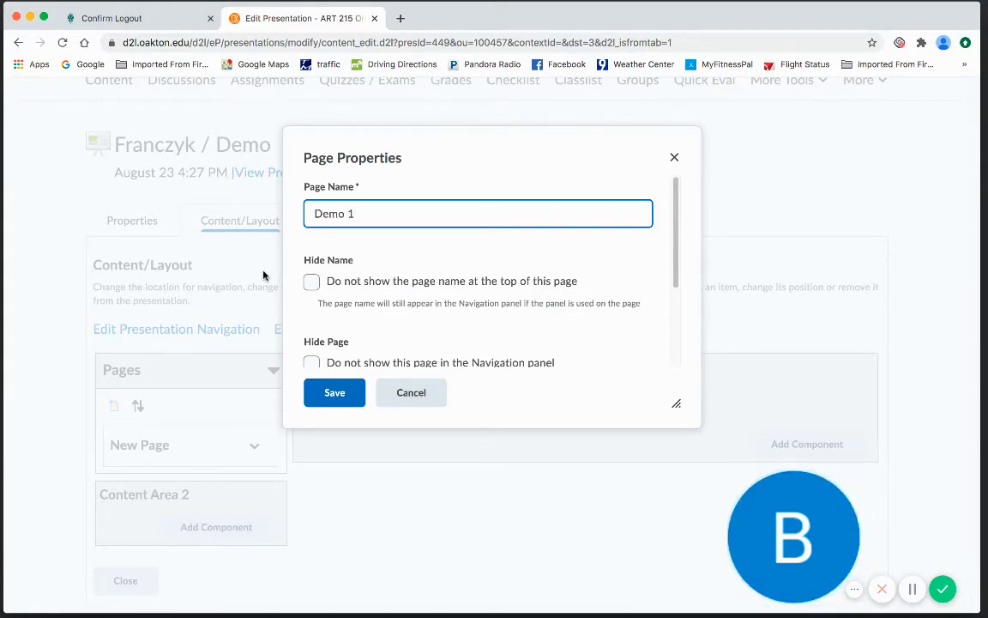
left_click(334, 393)
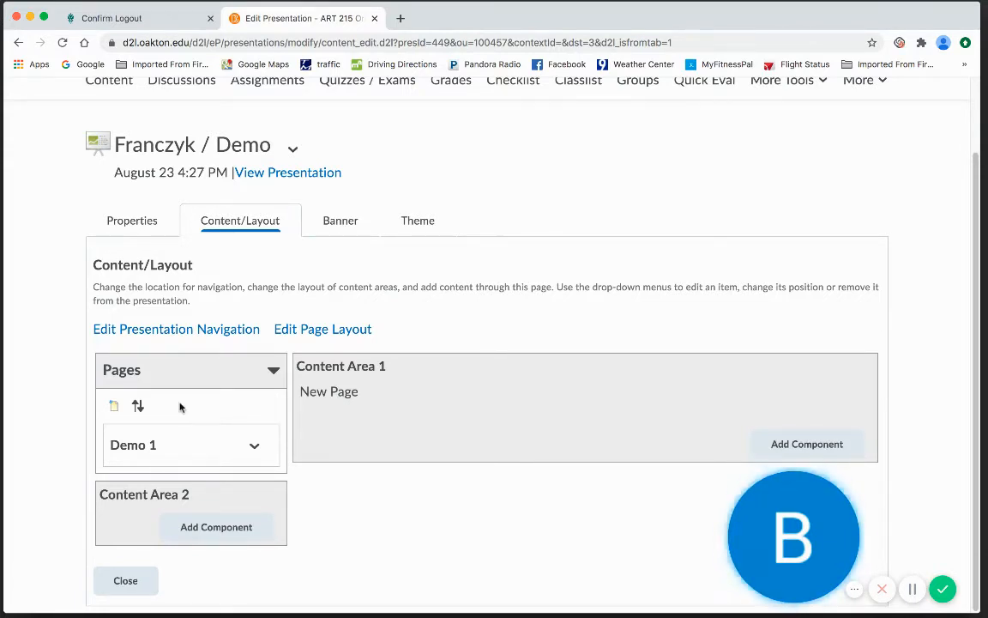
Step: Add a second page named "DEmo 2" to the presentation
left_click(113, 408)
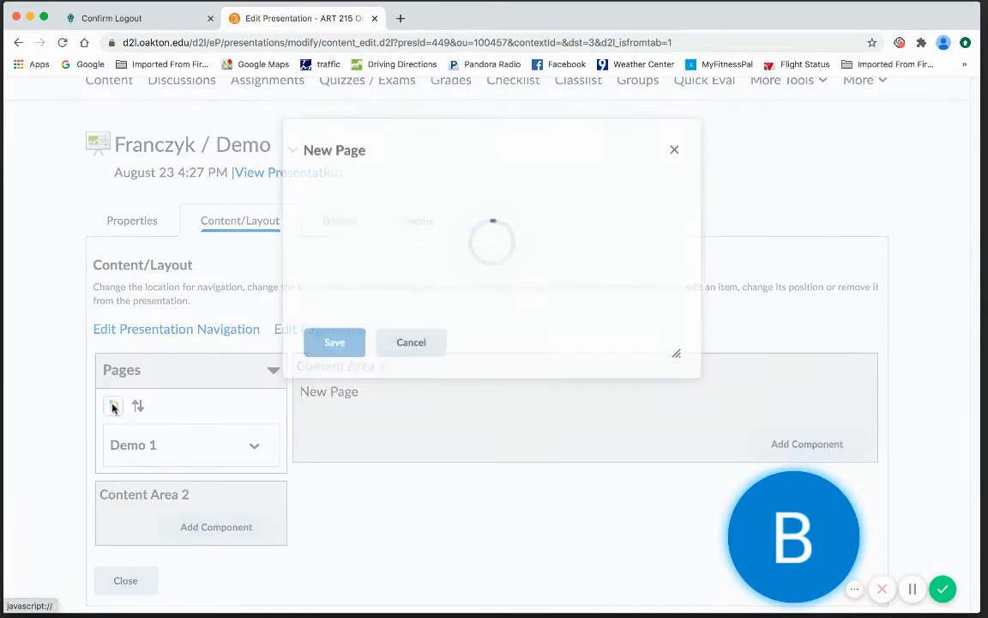
left_click_drag(372, 215, 283, 214)
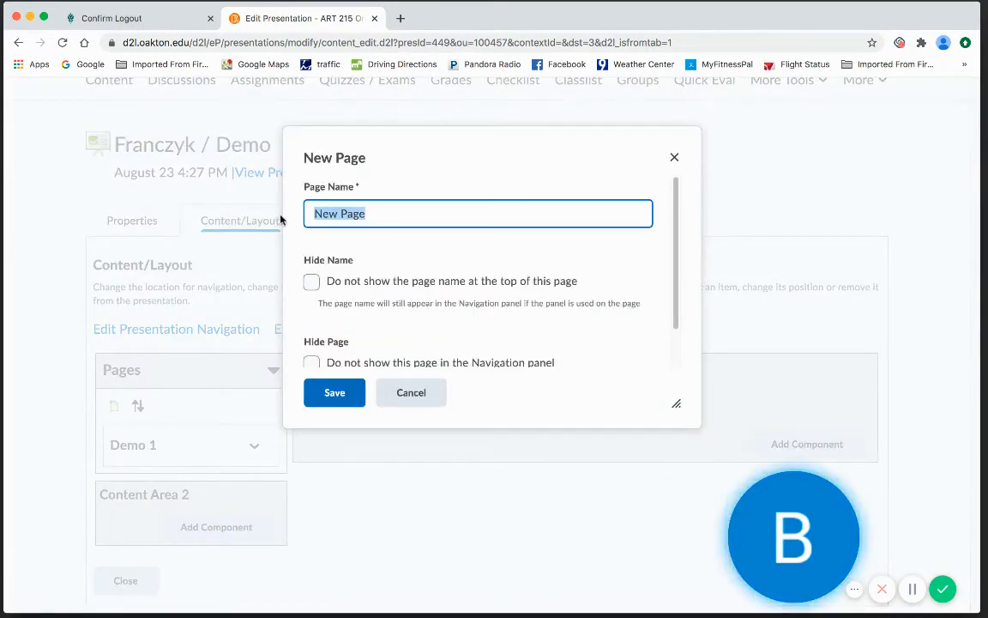
type("DEmo 2")
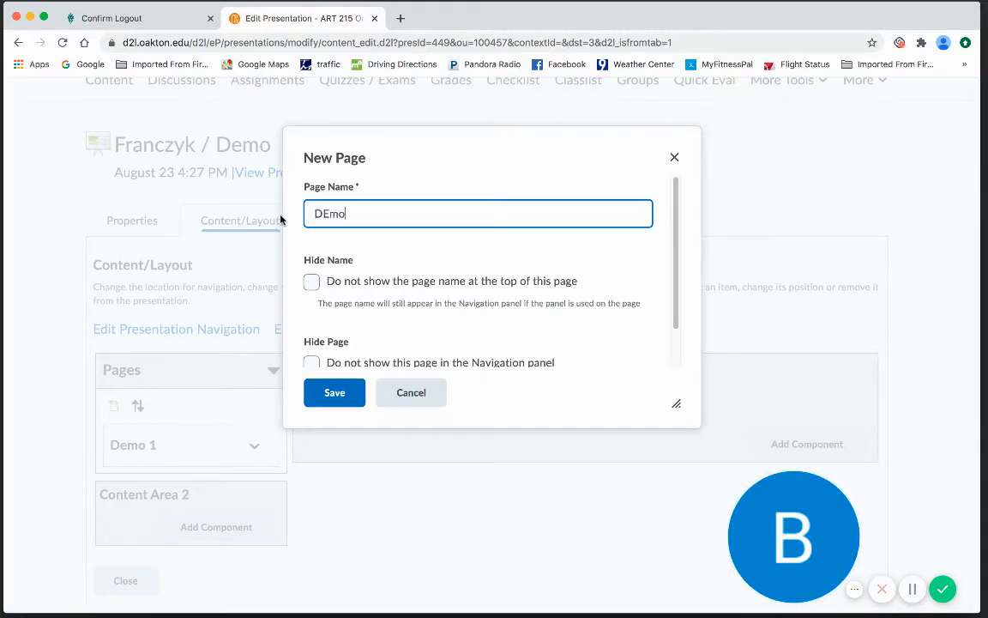
left_click(335, 379)
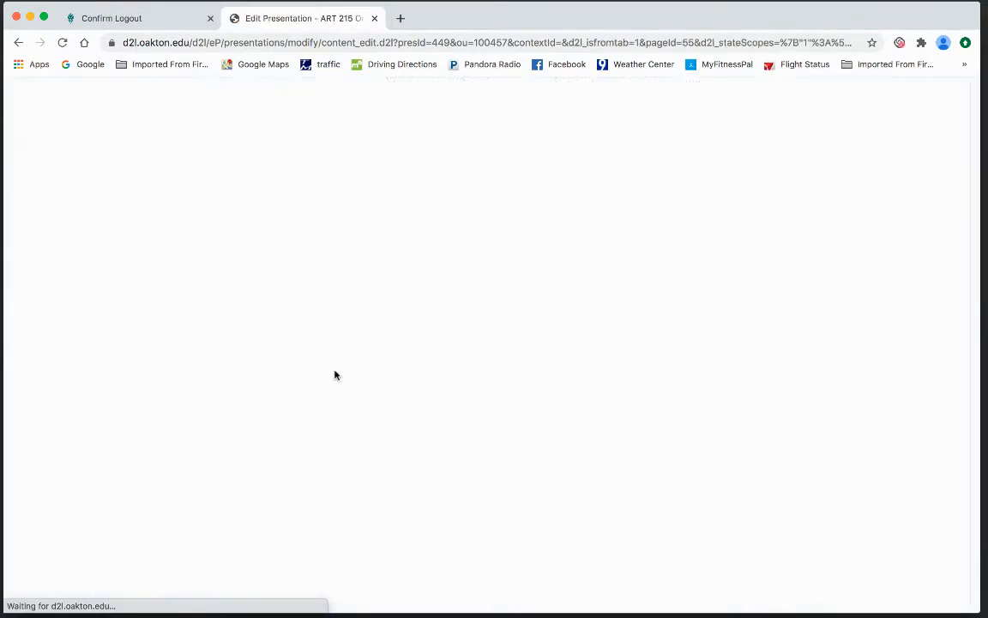
Step: Add a third page named "Demo Critique" to the presentation and save it
scroll(231, 374, "down", 3)
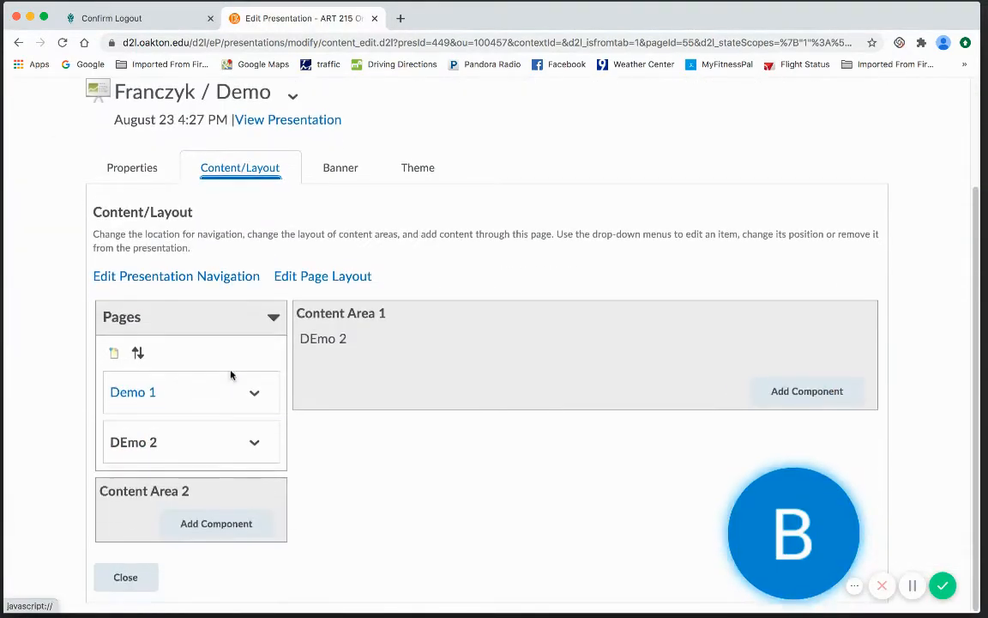
left_click(113, 355)
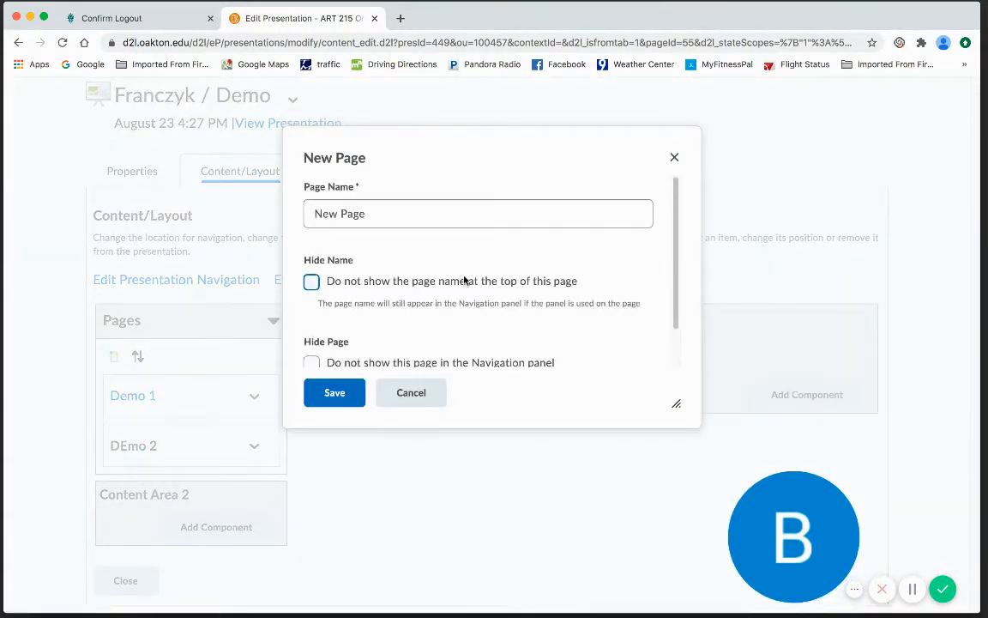
left_click(371, 206)
left_click_drag(374, 213, 283, 214)
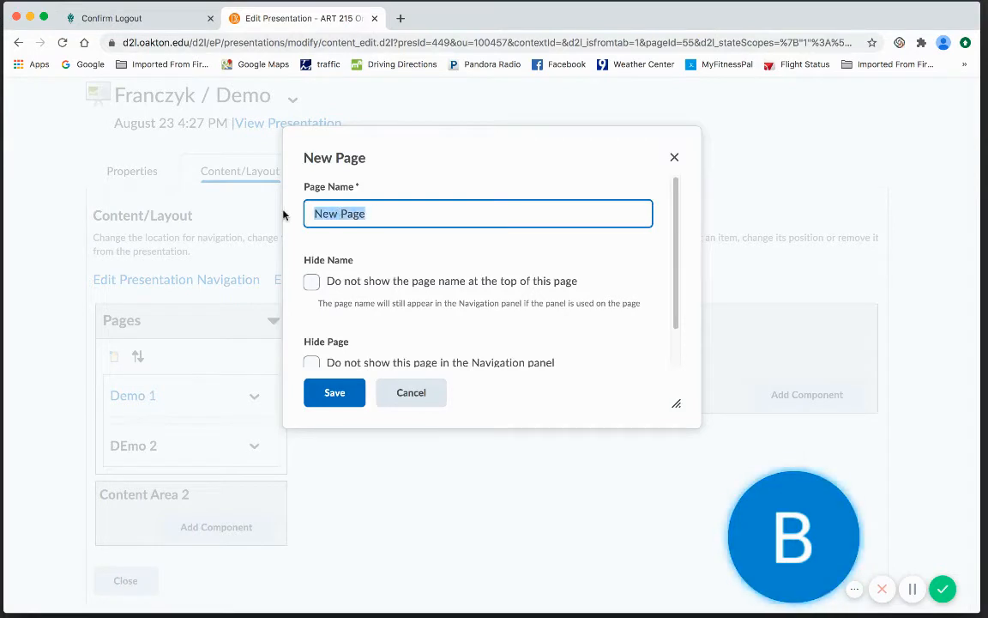
type("Demo Critique")
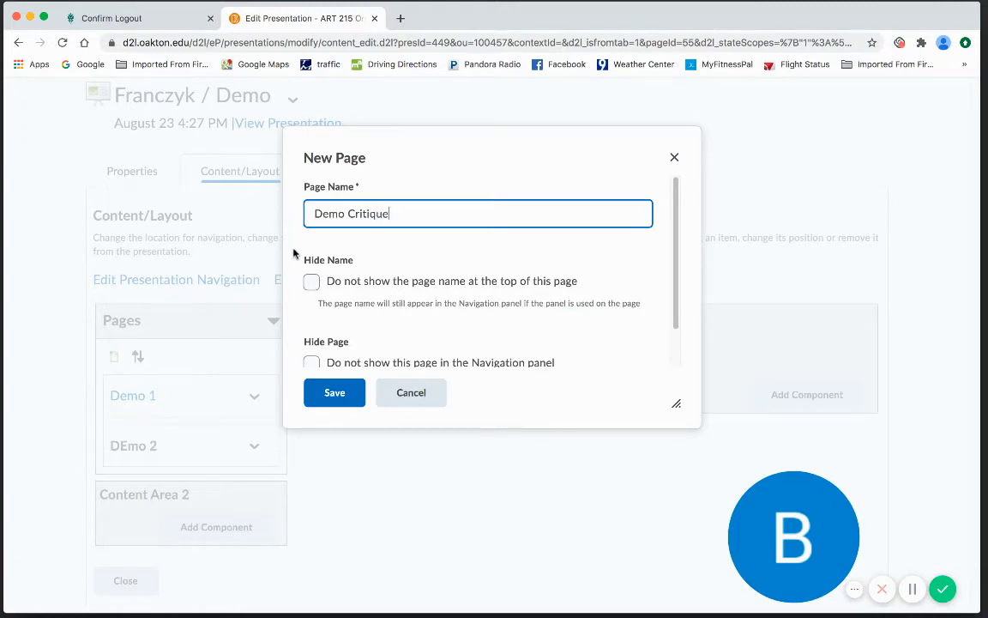
left_click(335, 392)
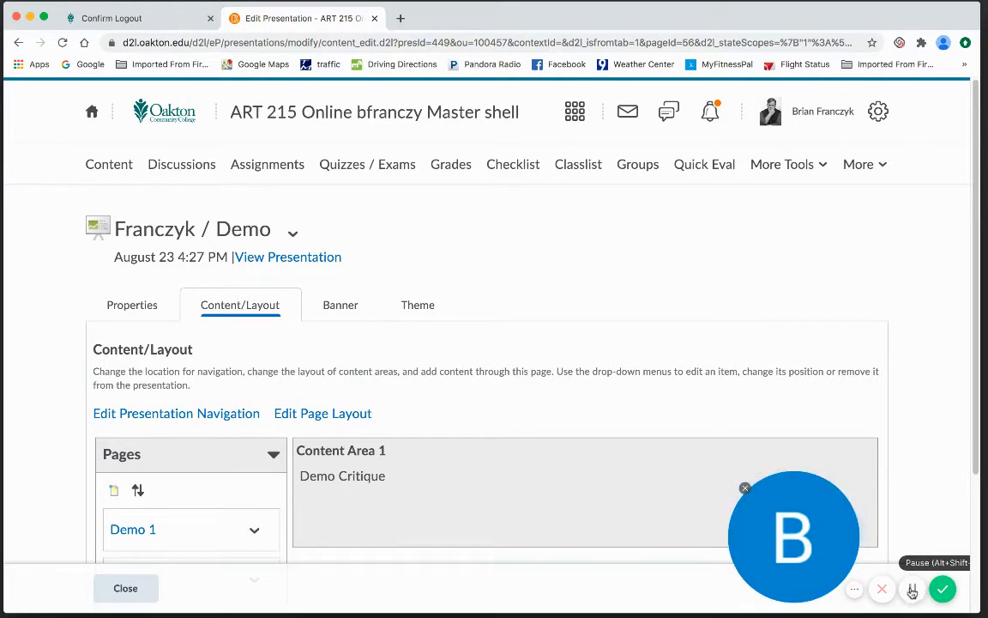
Step: Open the presentation's banner settings and set the banner title to "Demonstration Video"
scroll(401, 243, "down", 3)
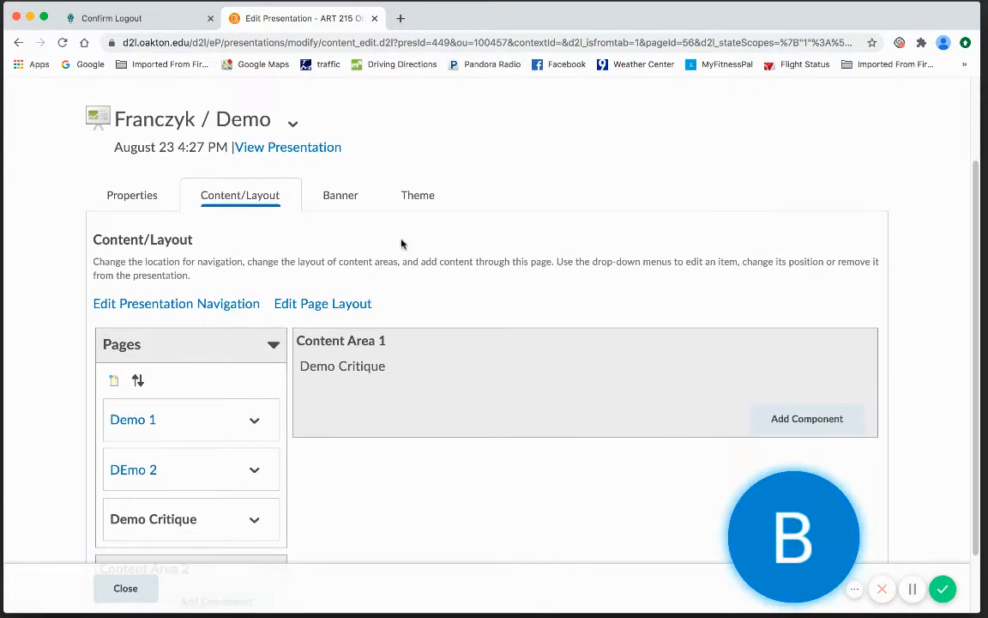
left_click(341, 196)
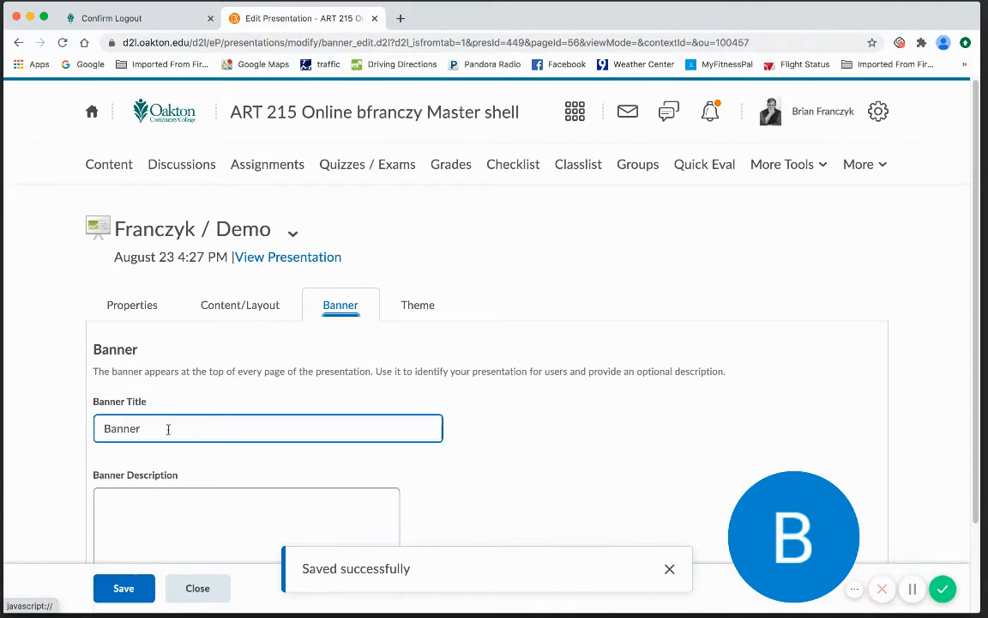
left_click_drag(170, 428, 80, 428)
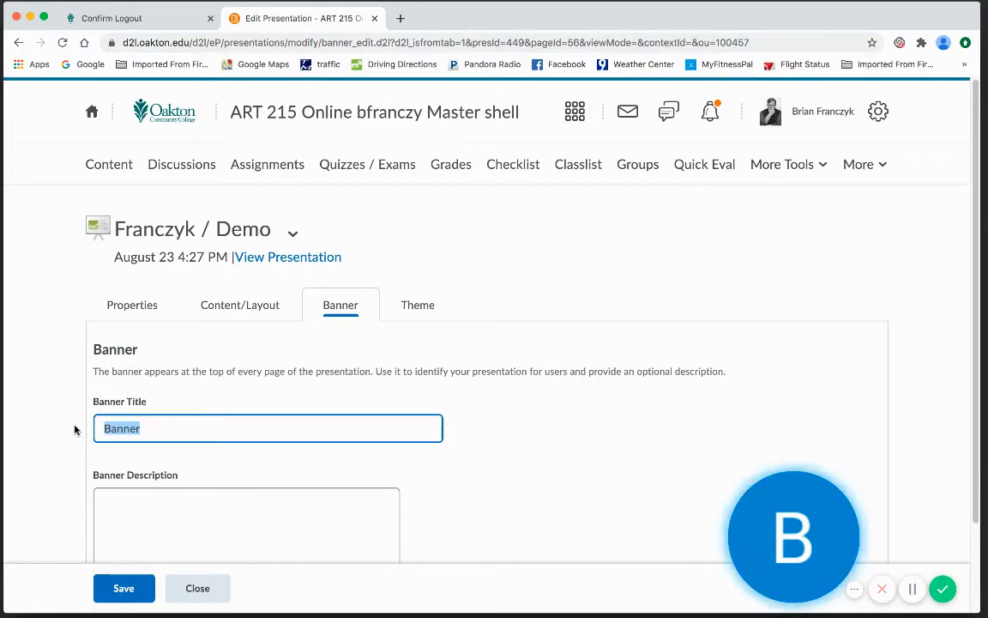
type("Demonstratio")
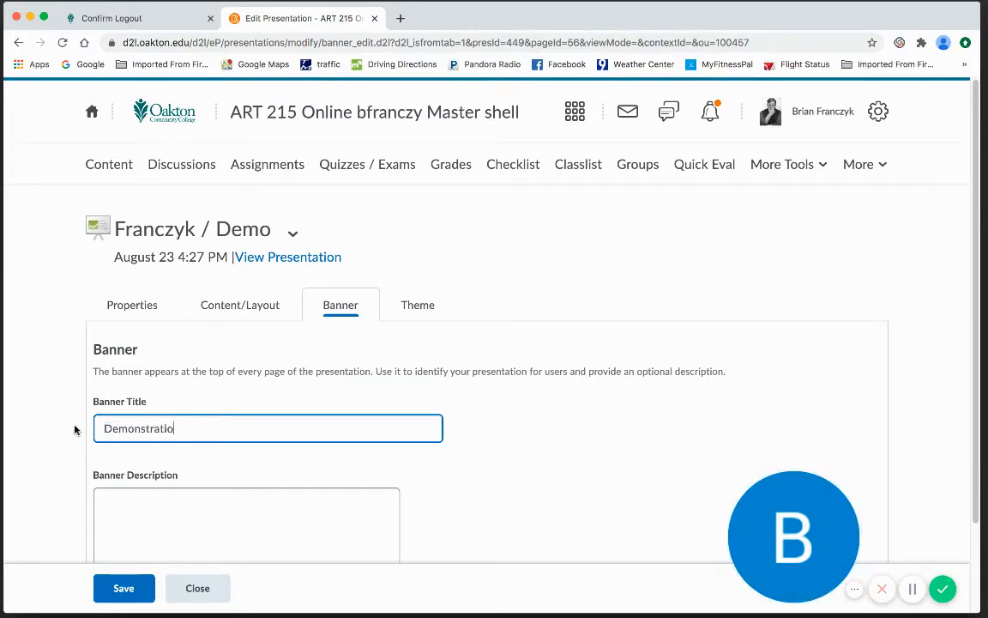
type("n Video")
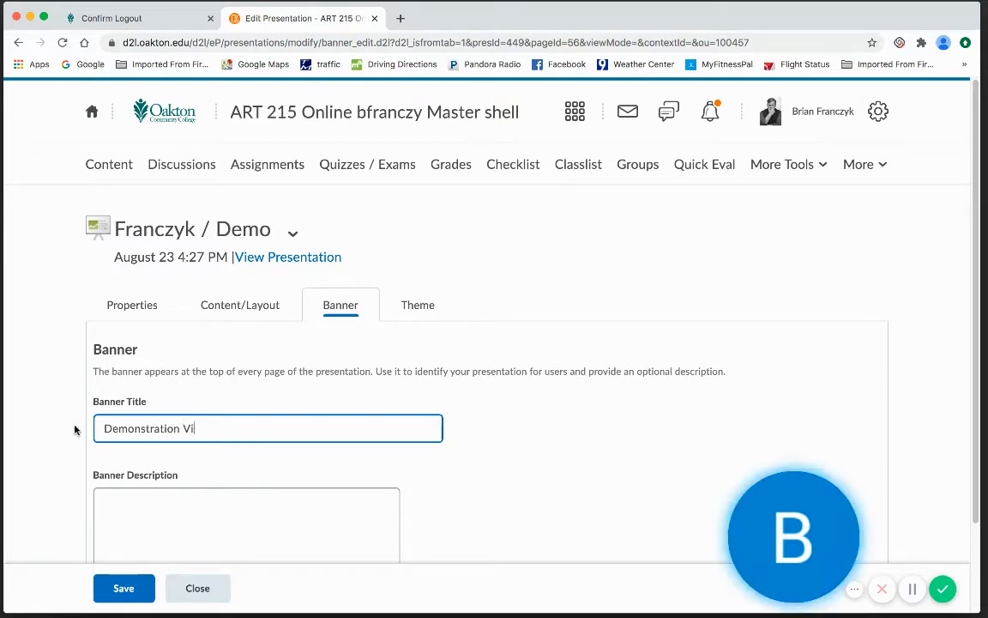
Step: Enter "This willl be a great Presentation!" as the banner description
scroll(163, 470, "down", 1)
left_click(163, 465)
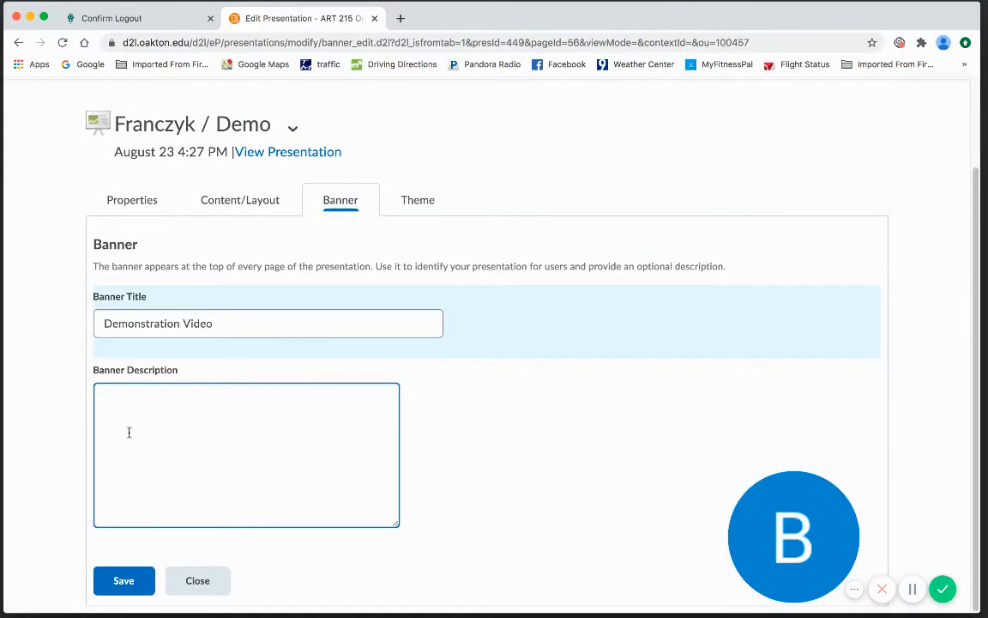
type("This")
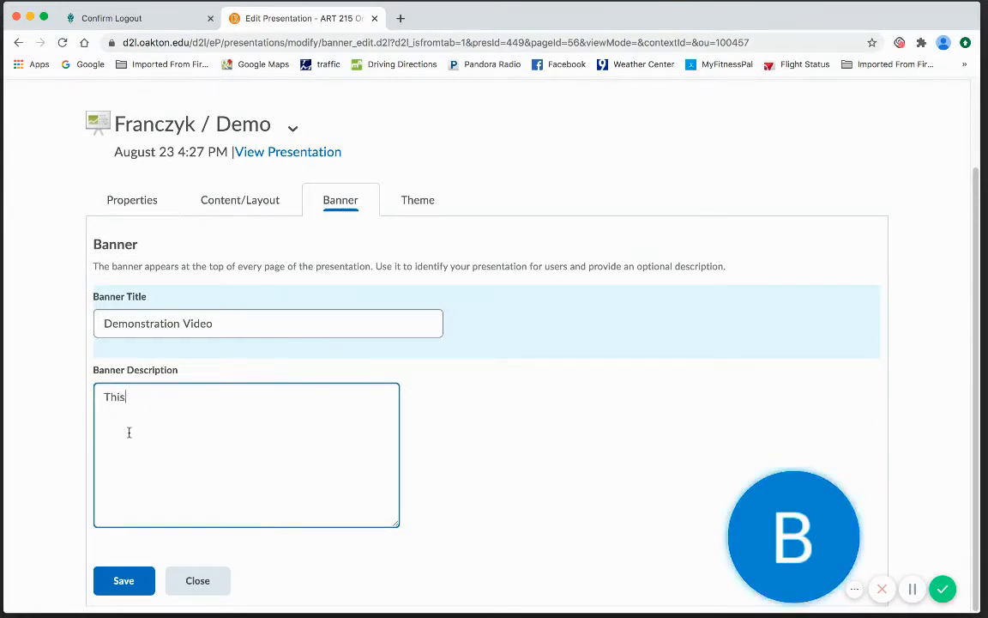
type(" willl be a great Presentation")
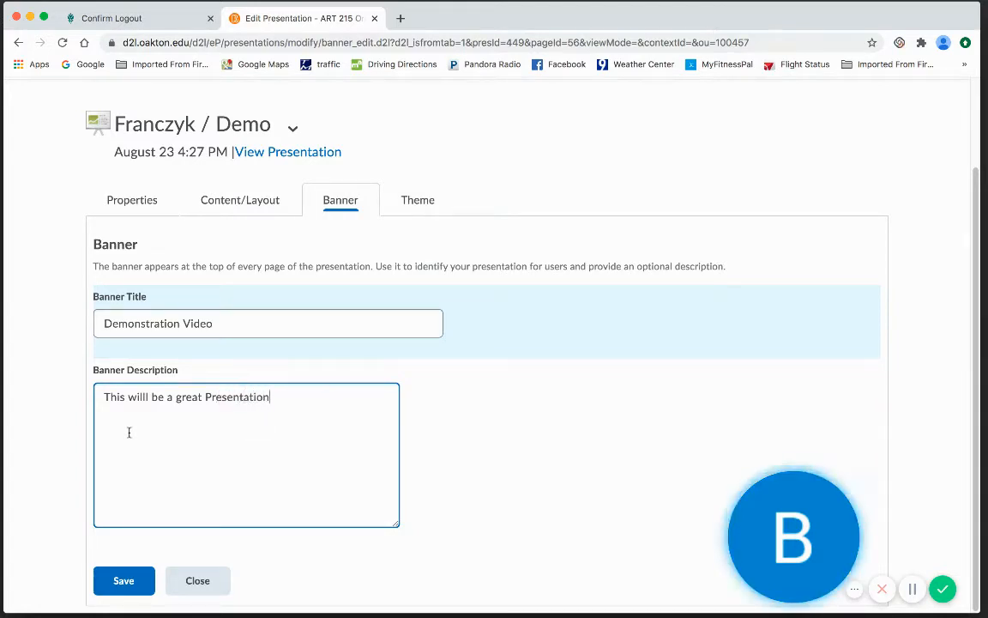
type("!")
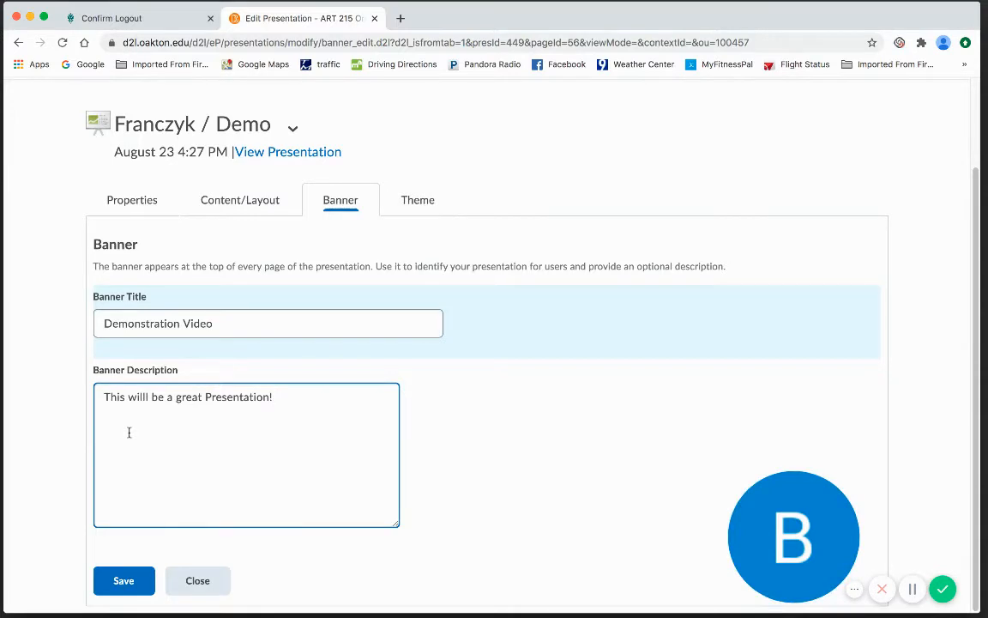
Step: Capitalize the words "Be", "A" and "Great" in the banner description
left_click(174, 397)
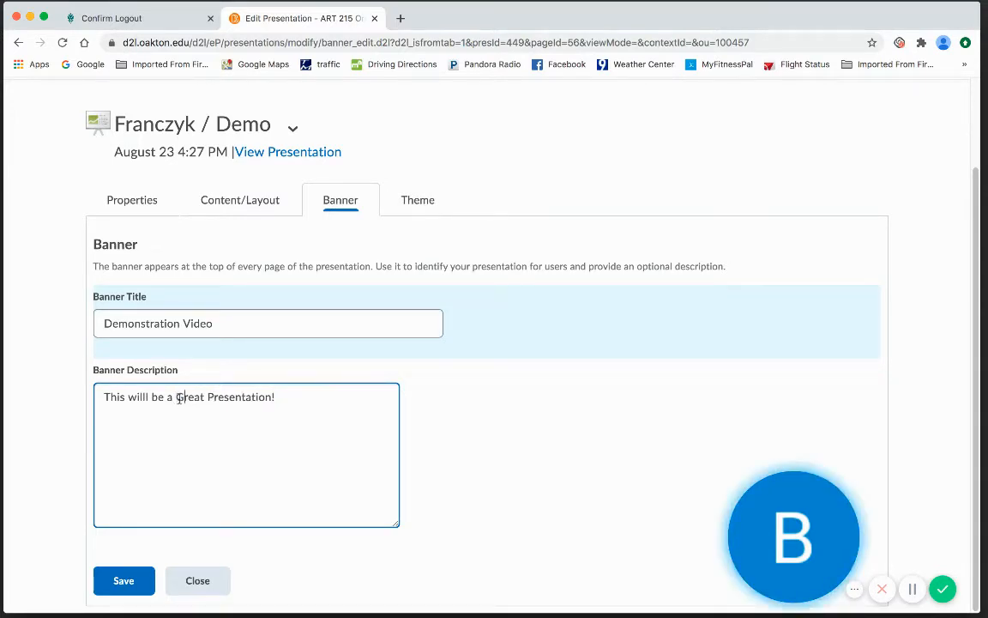
key("Delete")
type("G")
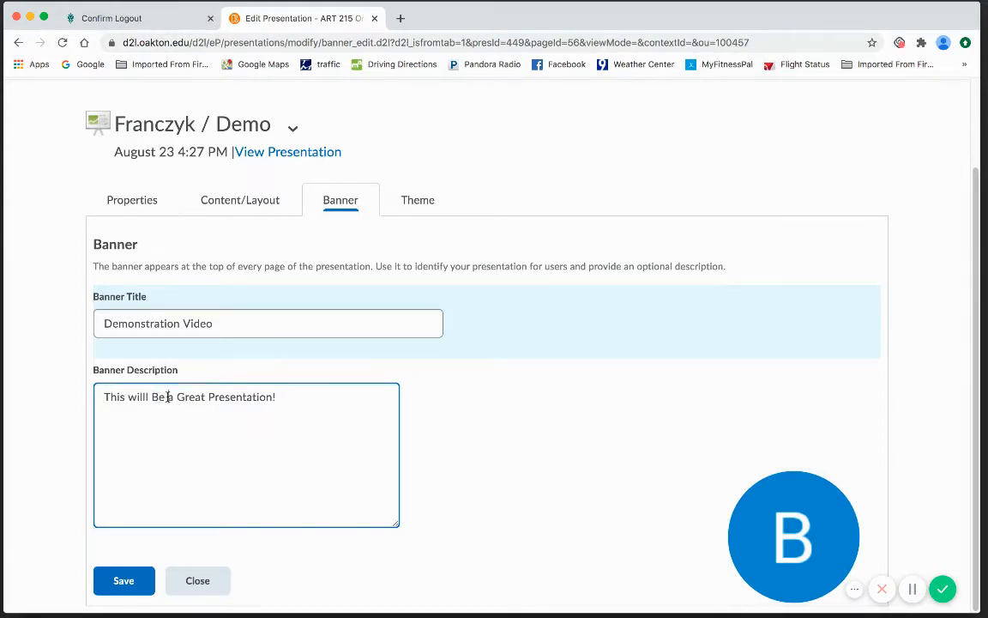
type("A")
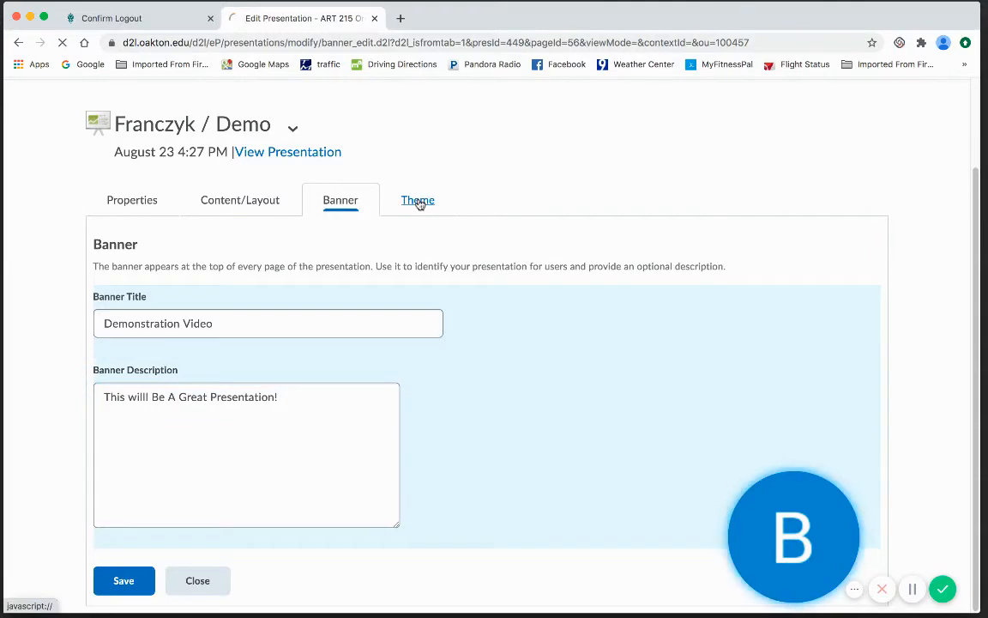
Step: Browse the available presentation themes and apply the Titan theme, confirming the change
left_click(421, 199)
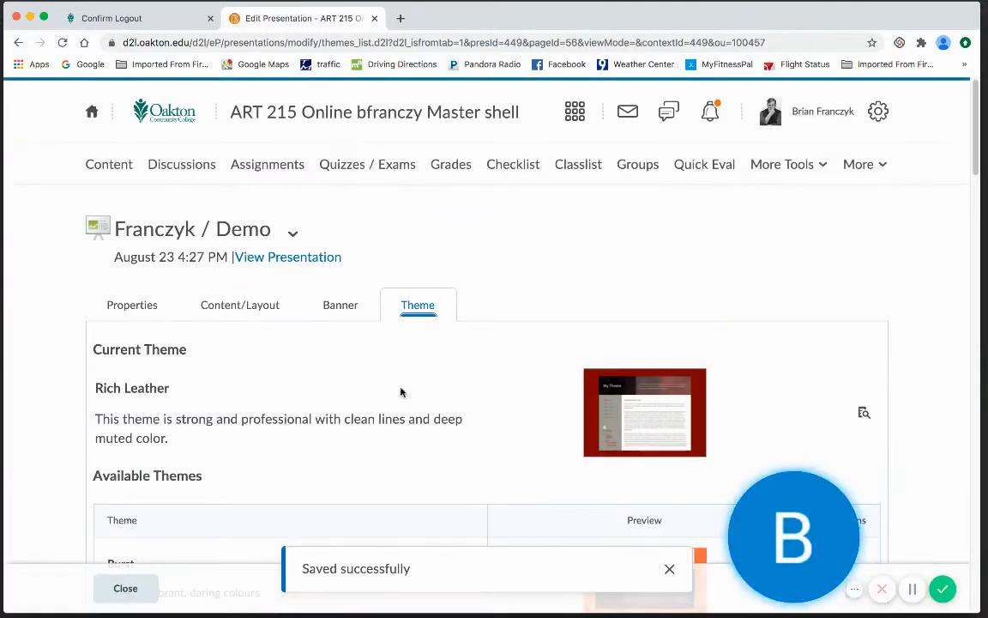
scroll(394, 392, "down", 5)
scroll(393, 395, "down", 15)
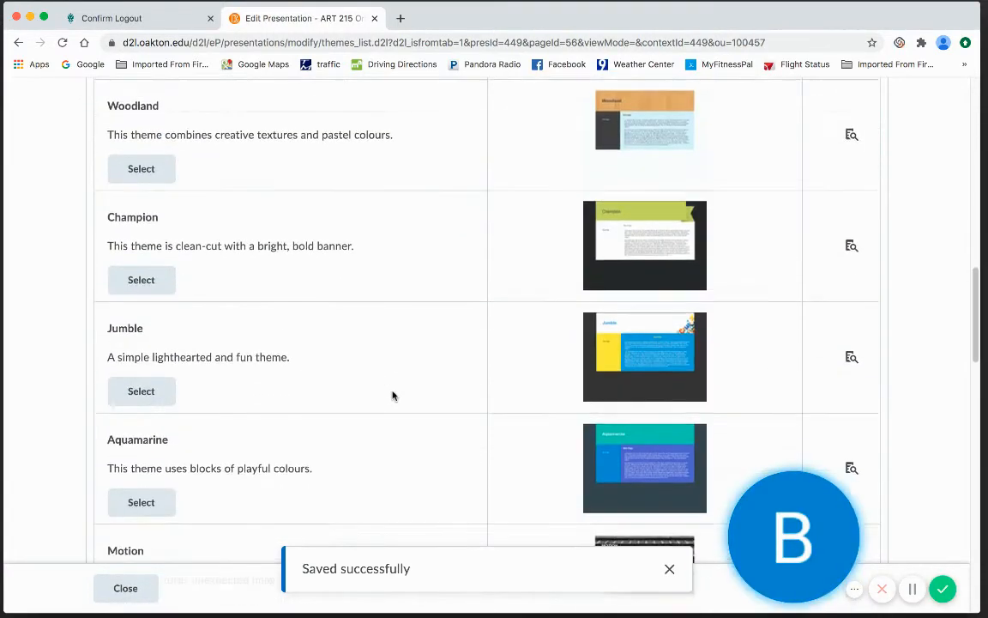
scroll(393, 396, "down", 15)
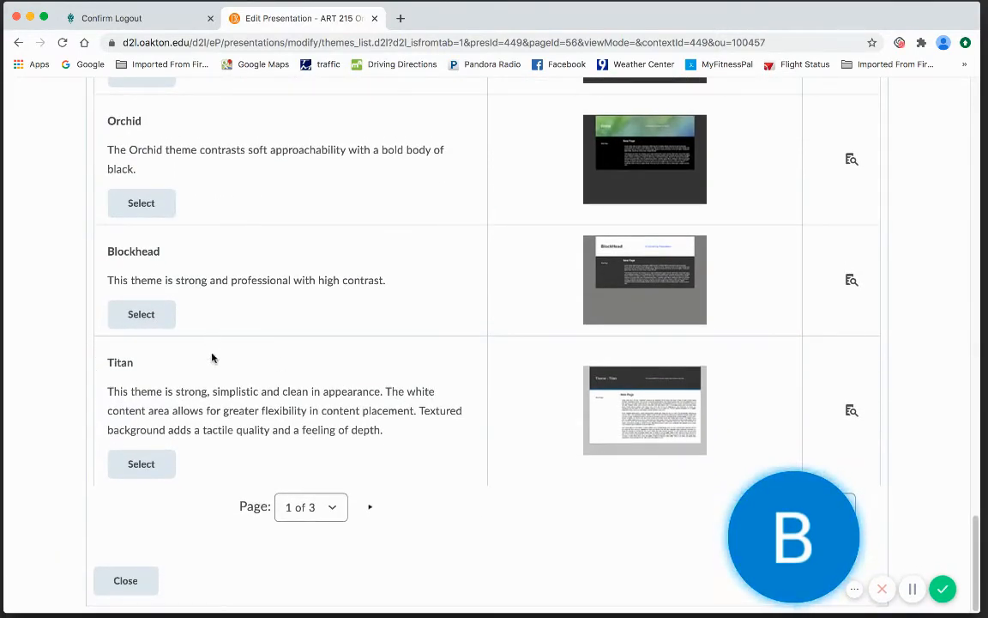
left_click(146, 464)
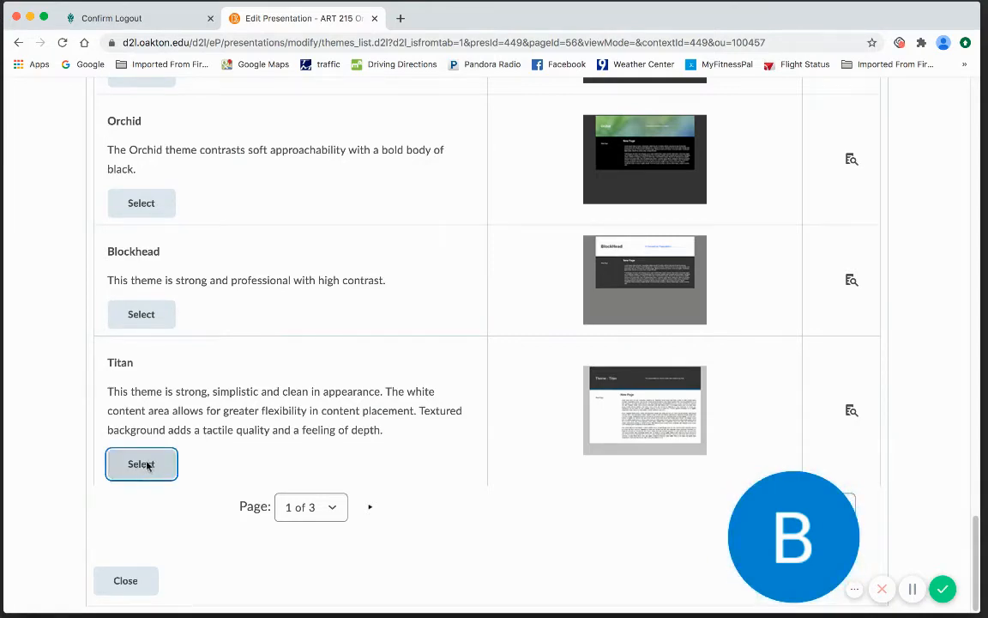
left_click(416, 294)
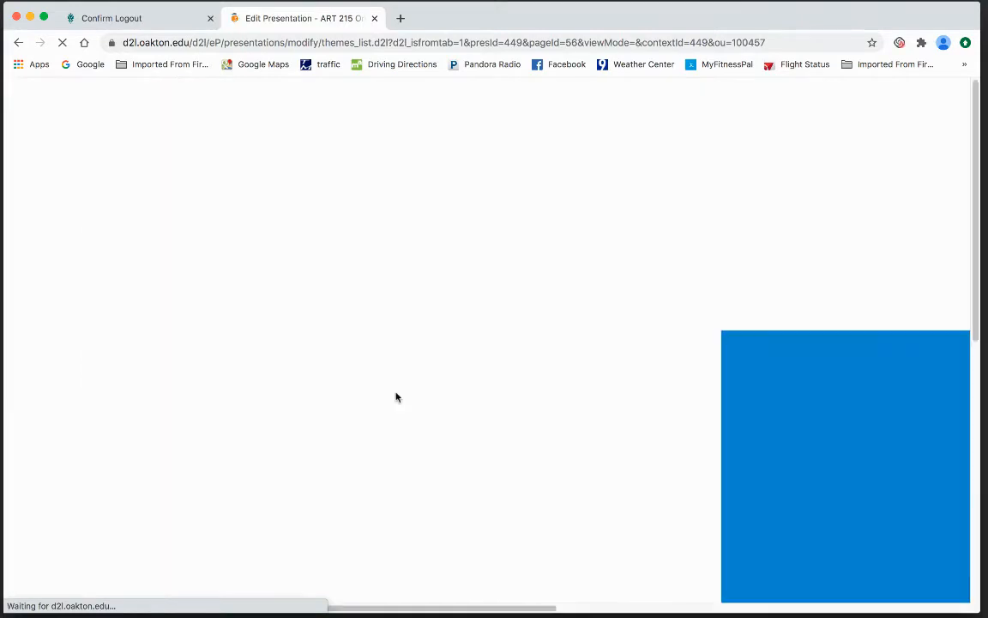
scroll(396, 396, "down", 5)
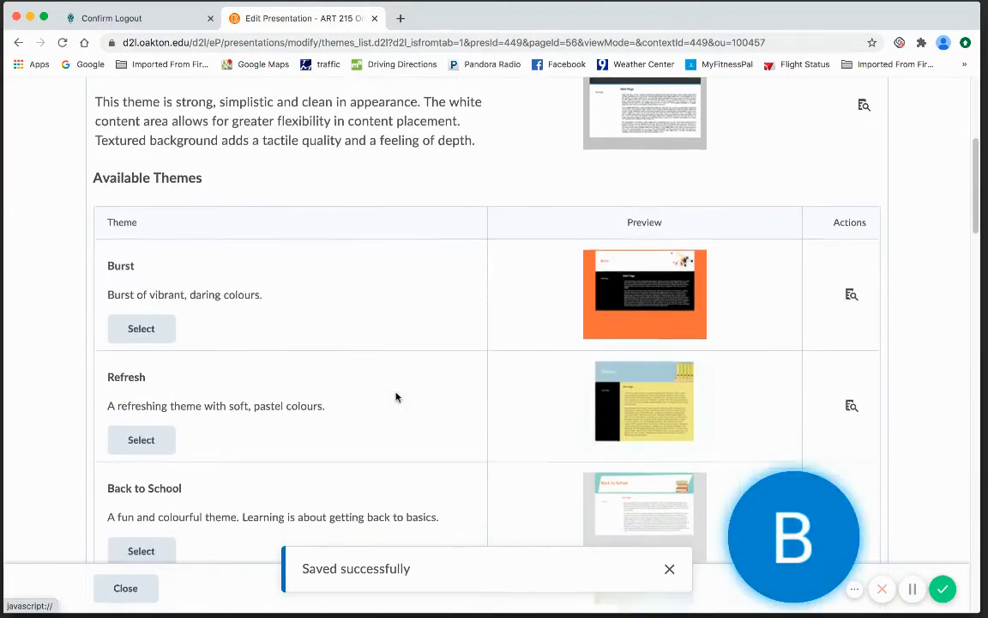
scroll(396, 396, "up", 5)
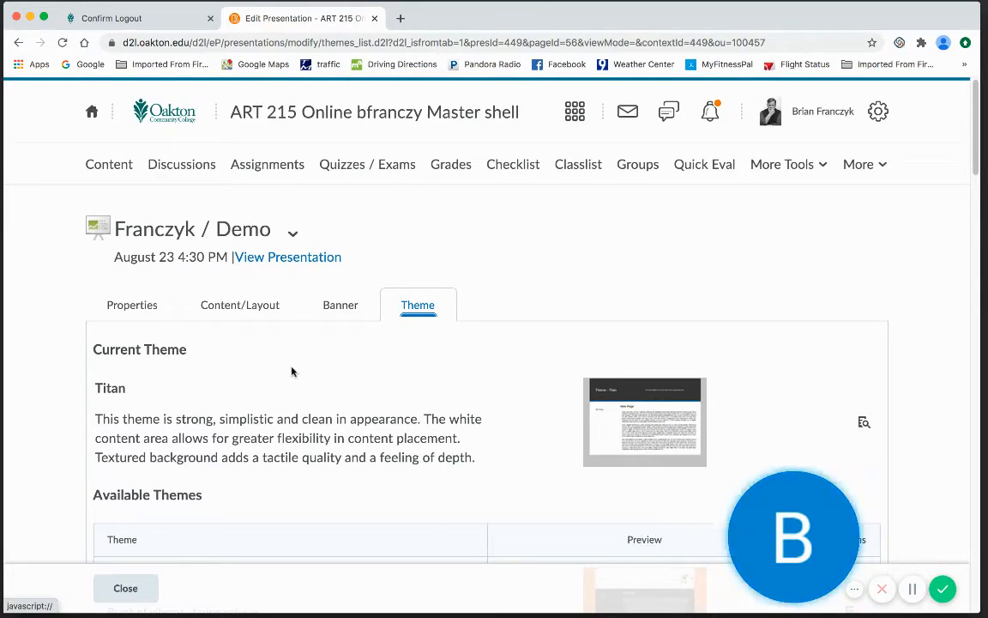
Step: Add the artifacts carnival-street.jpg, carnival-slide.jpg, Carnival-sharks.jpg and Carnival-rain-puddle.jpg to Content Area 1 of the Demo 1 page
left_click(225, 307)
scroll(240, 367, "down", 3)
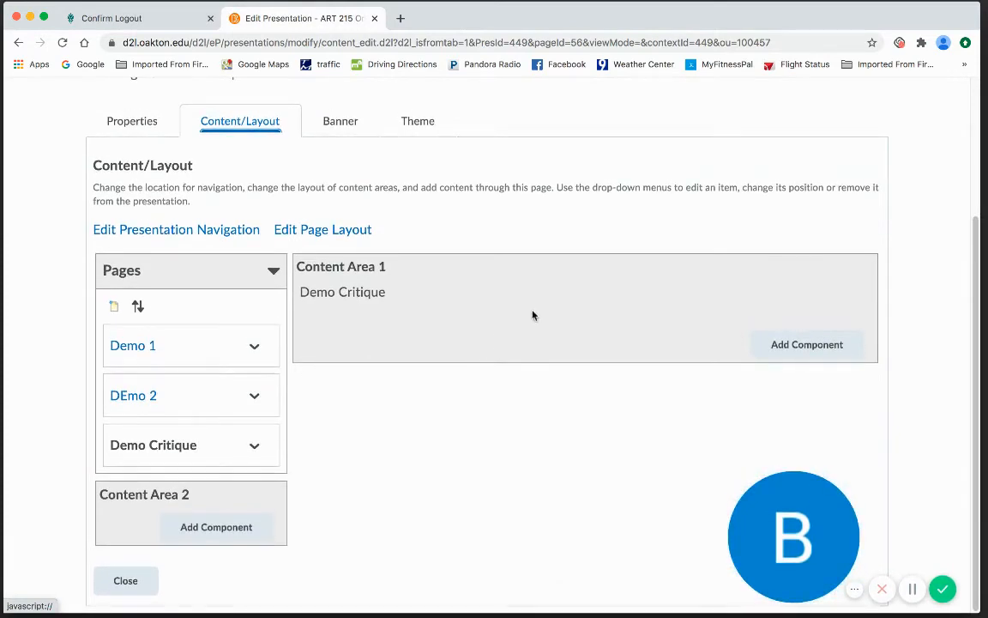
left_click(126, 347)
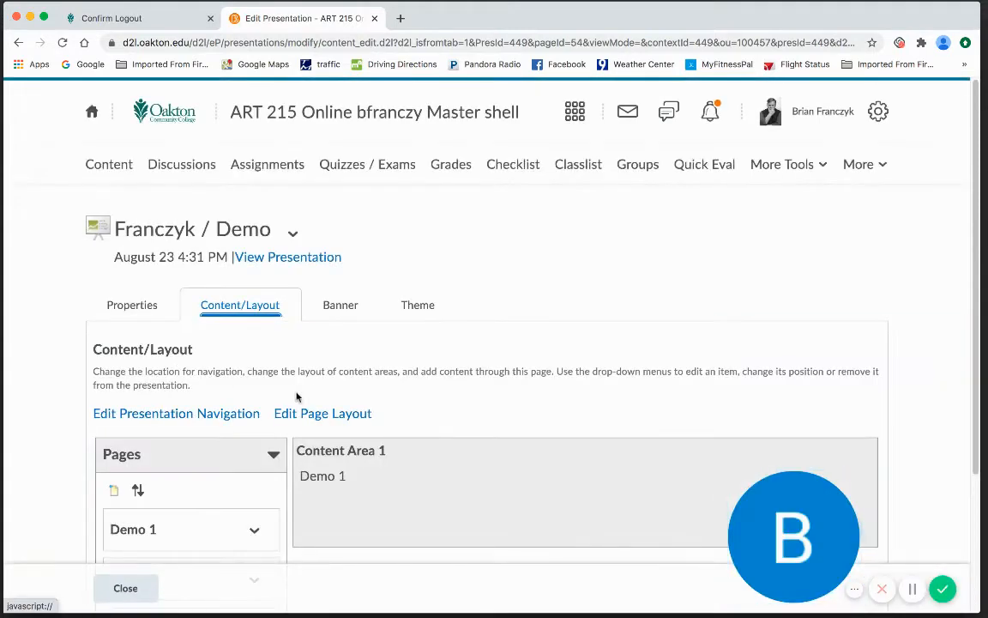
scroll(296, 396, "down", 3)
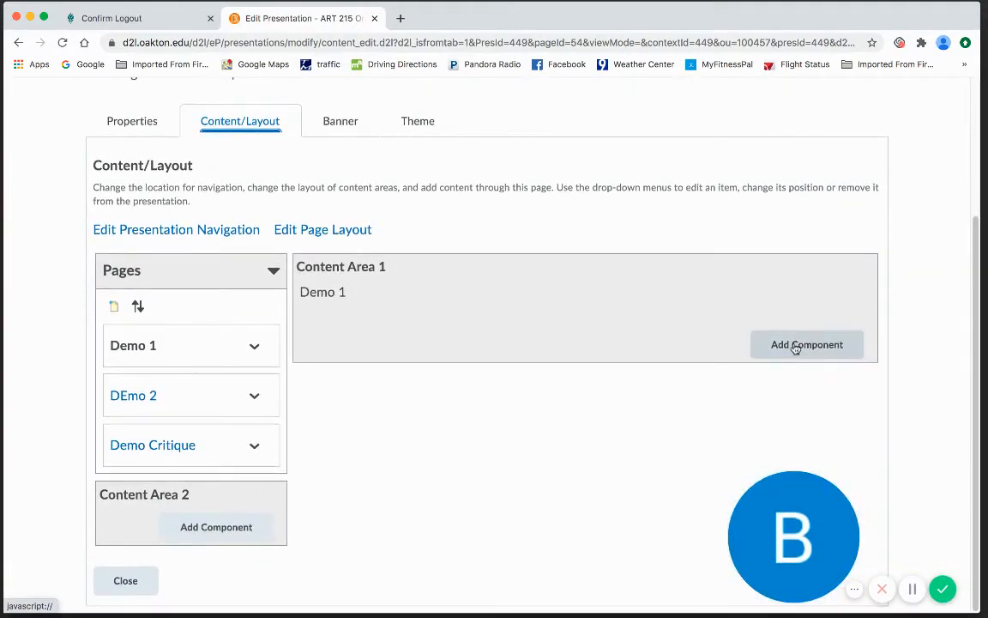
left_click(795, 347)
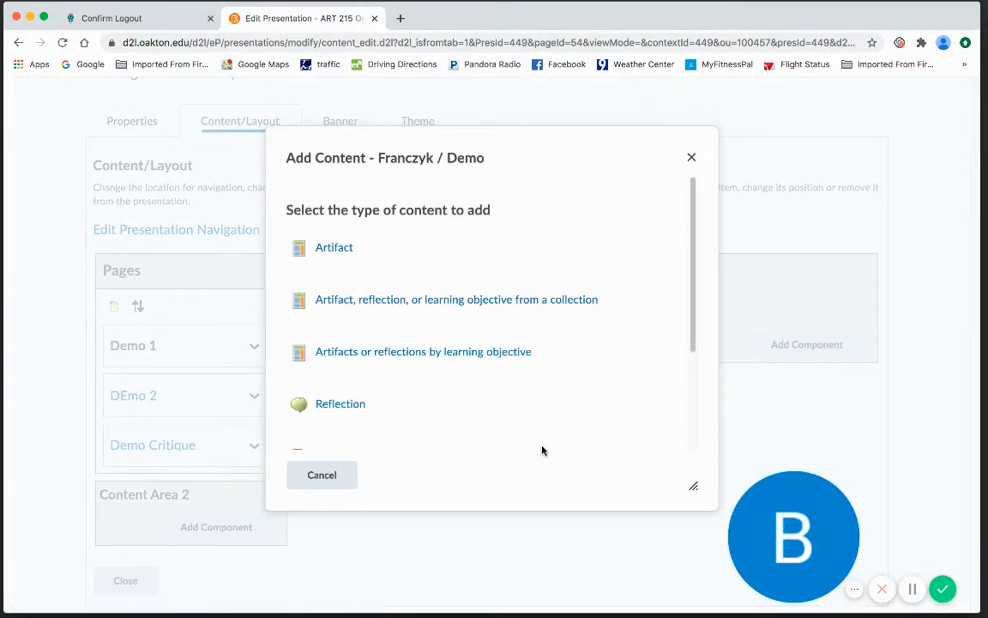
left_click(333, 251)
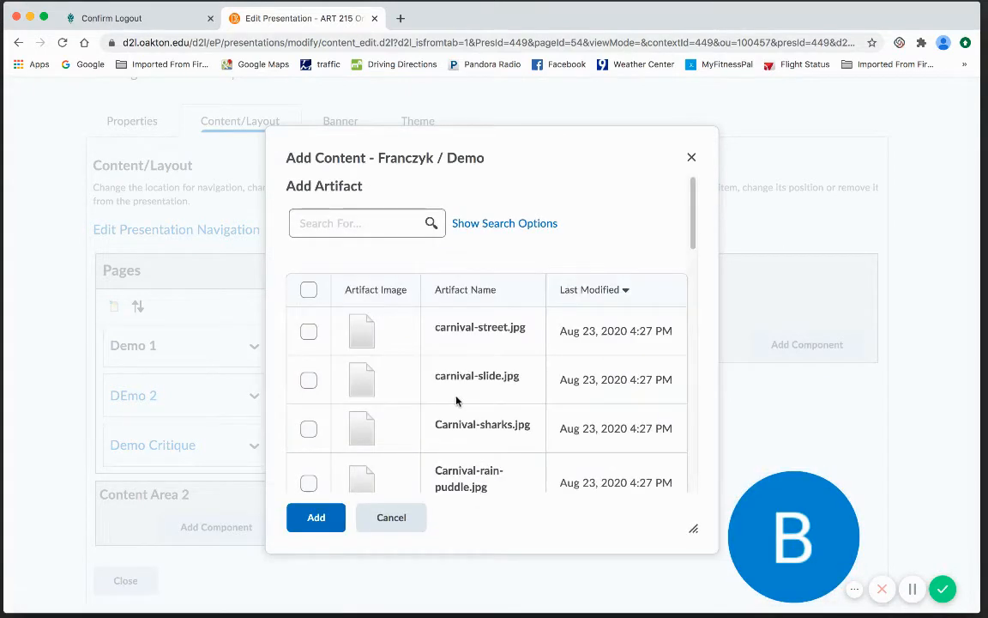
scroll(456, 400, "down", 2)
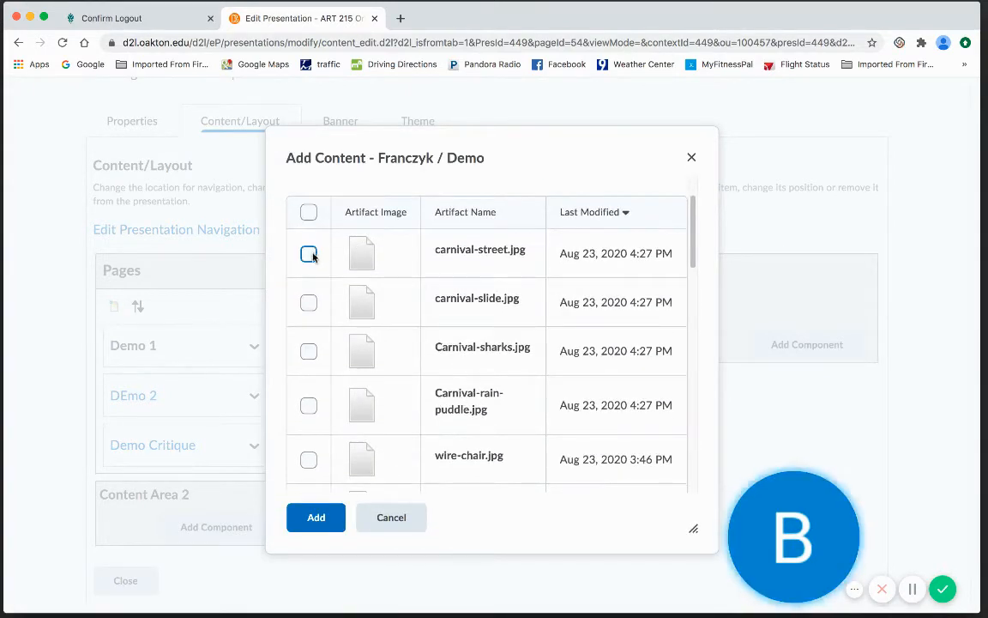
left_click(309, 254)
left_click(309, 303)
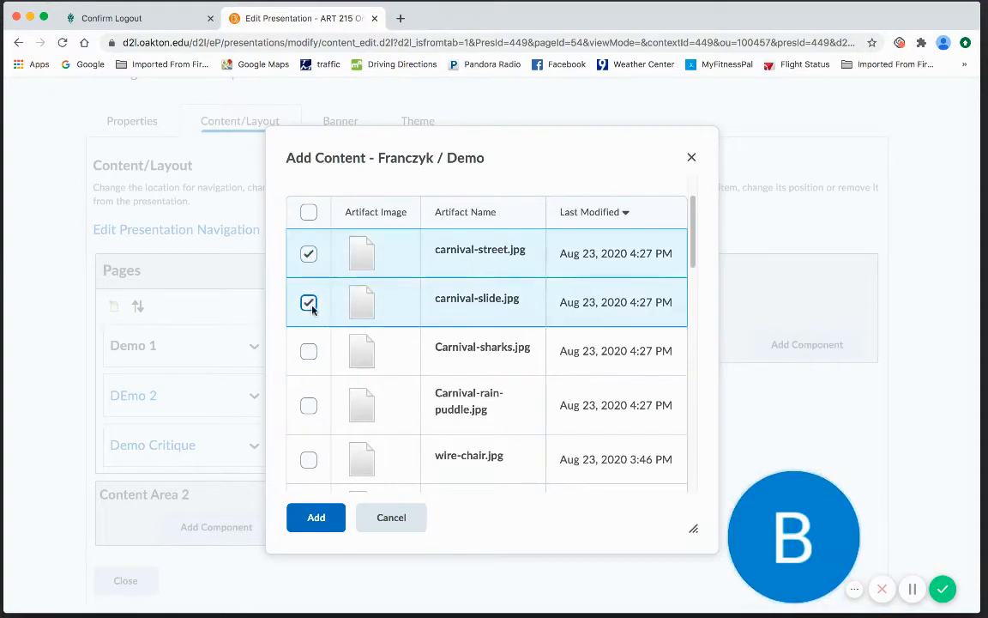
left_click(309, 352)
left_click(309, 404)
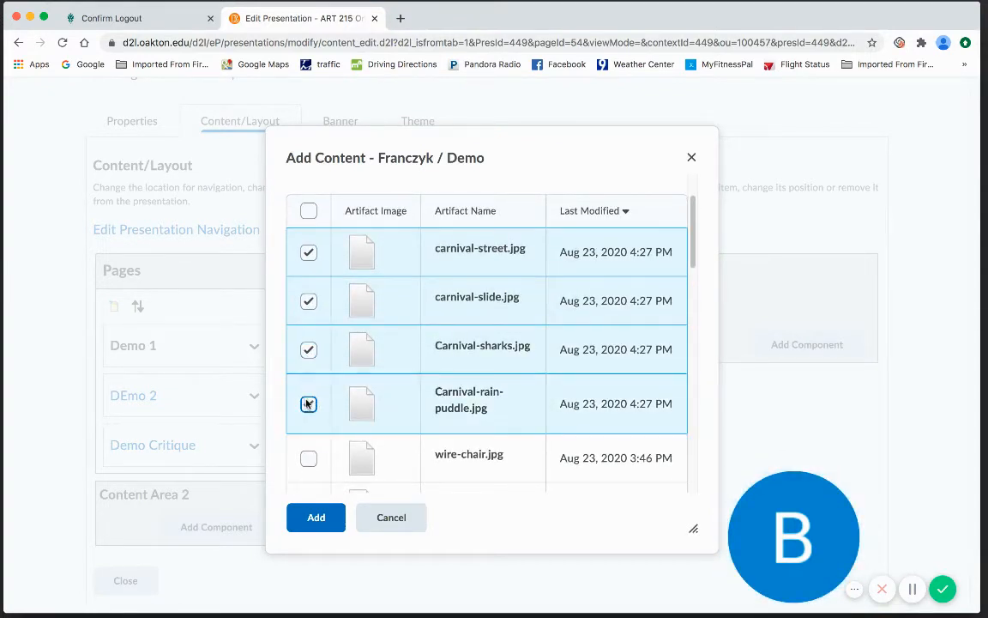
left_click(316, 517)
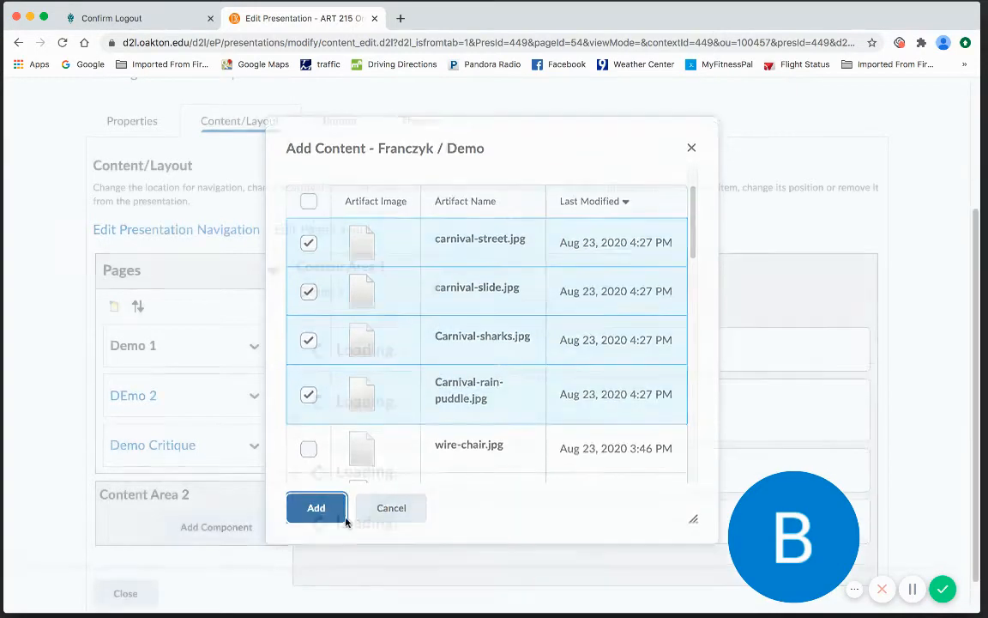
Step: Enable comments on all four carnival images on the Demo 1 page
scroll(473, 514, "down", 3)
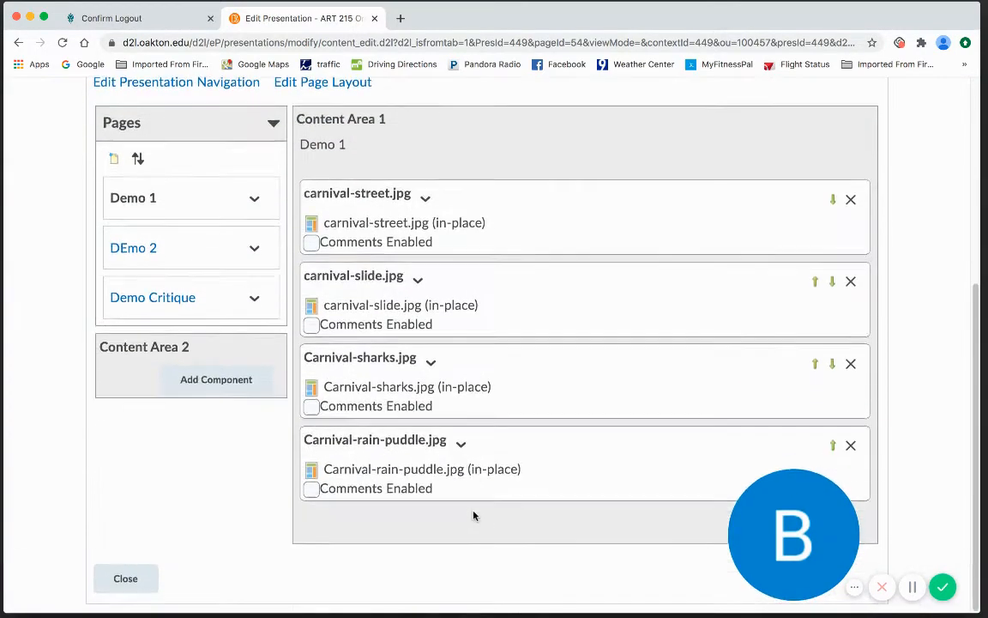
left_click(312, 244)
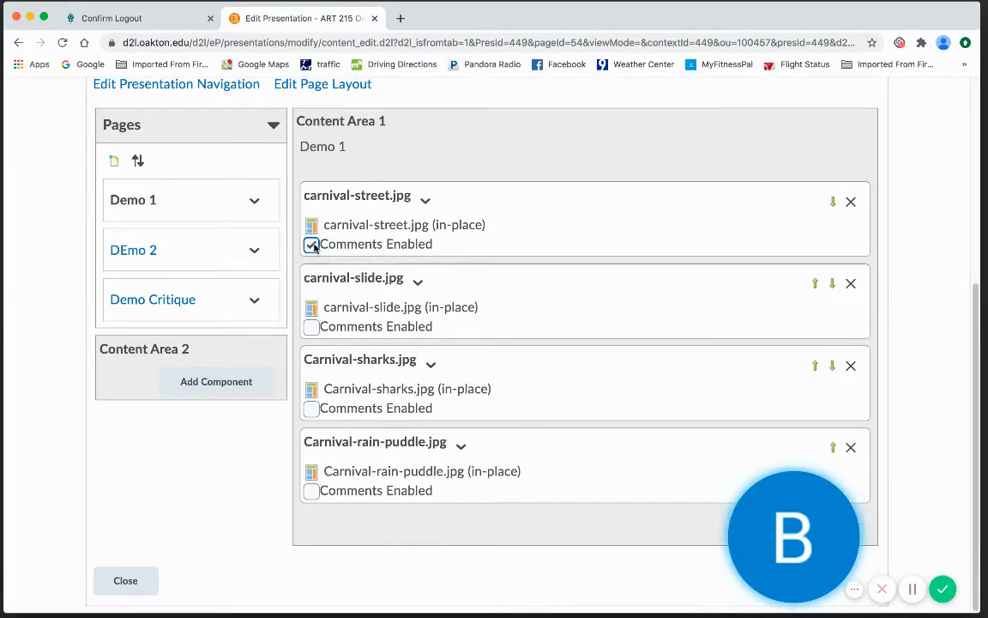
left_click(311, 327)
left_click(312, 408)
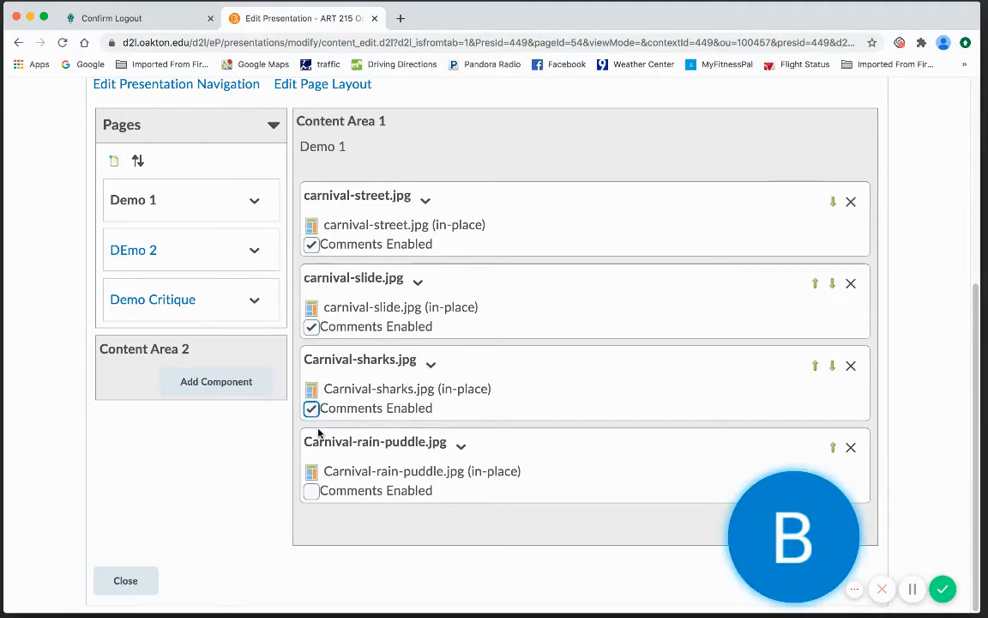
left_click(311, 491)
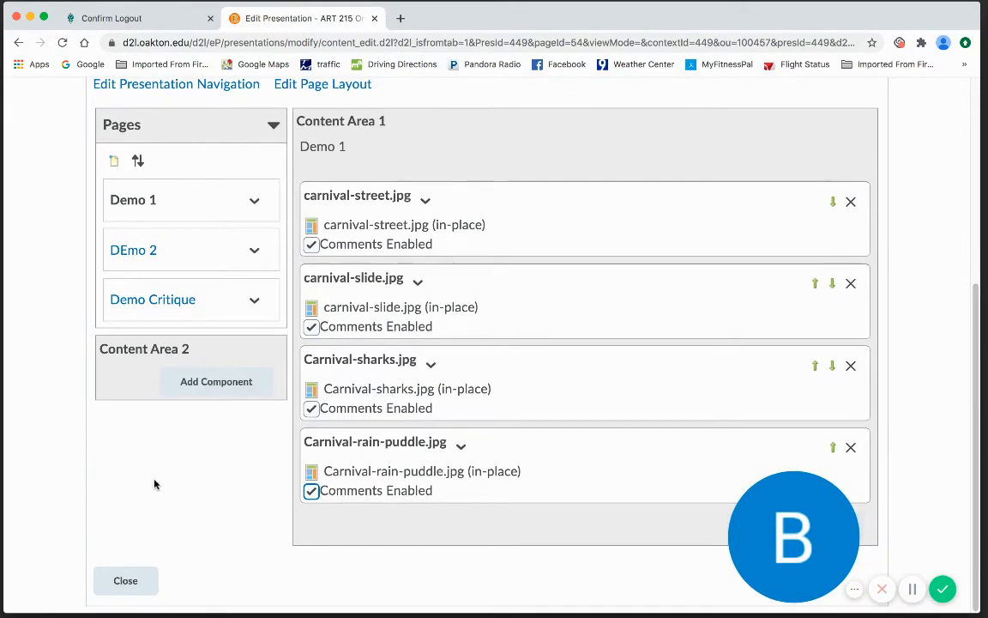
Step: Close the presentation editor and look over the presentation and artifacts in the ePortfolio item list
scroll(154, 483, "up", 2)
scroll(155, 483, "down", 2)
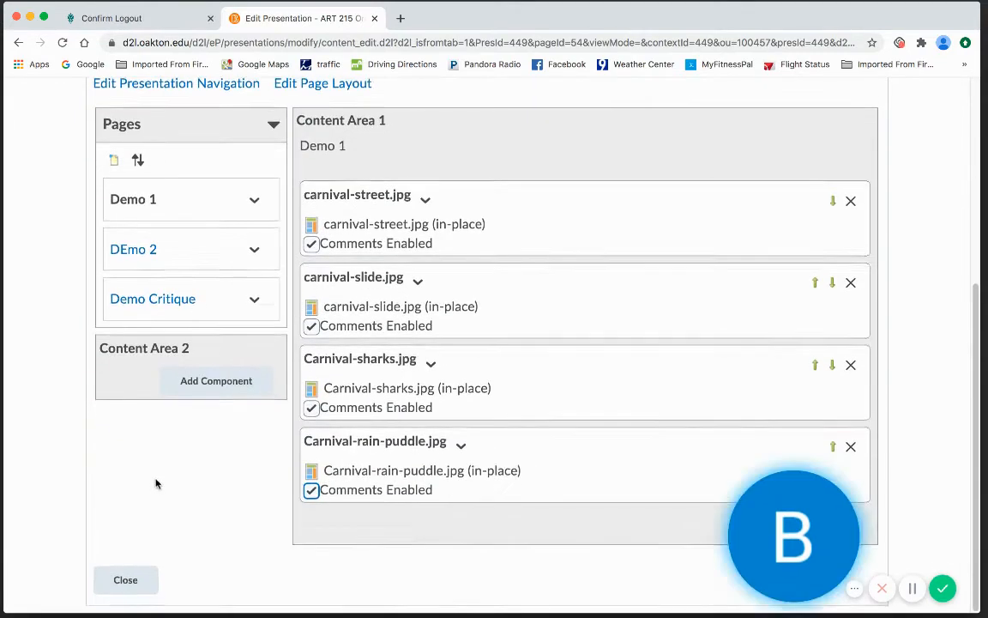
left_click(124, 579)
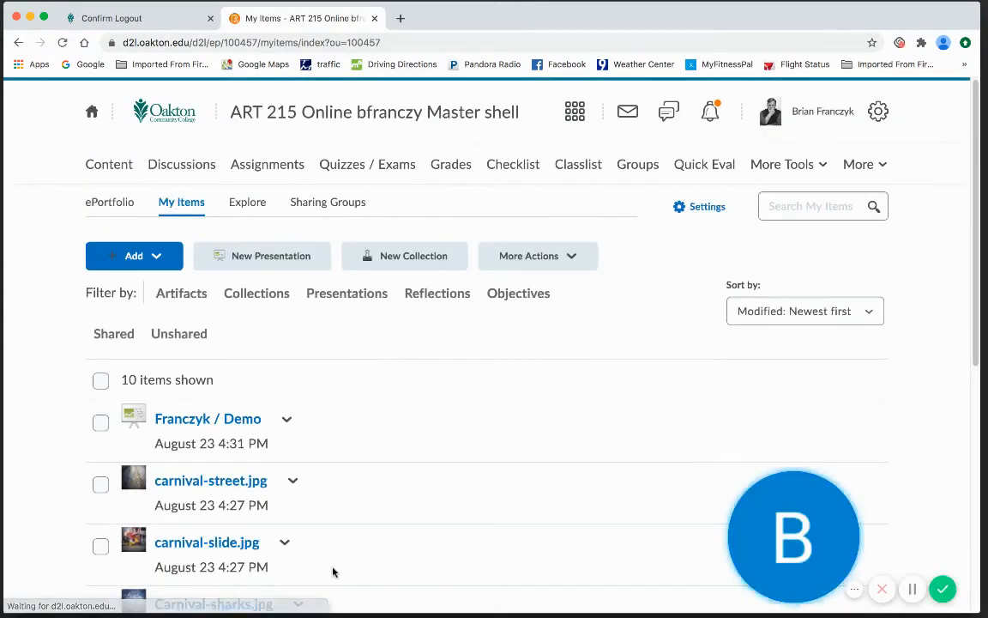
scroll(333, 572, "down", 3)
scroll(331, 568, "up", 3)
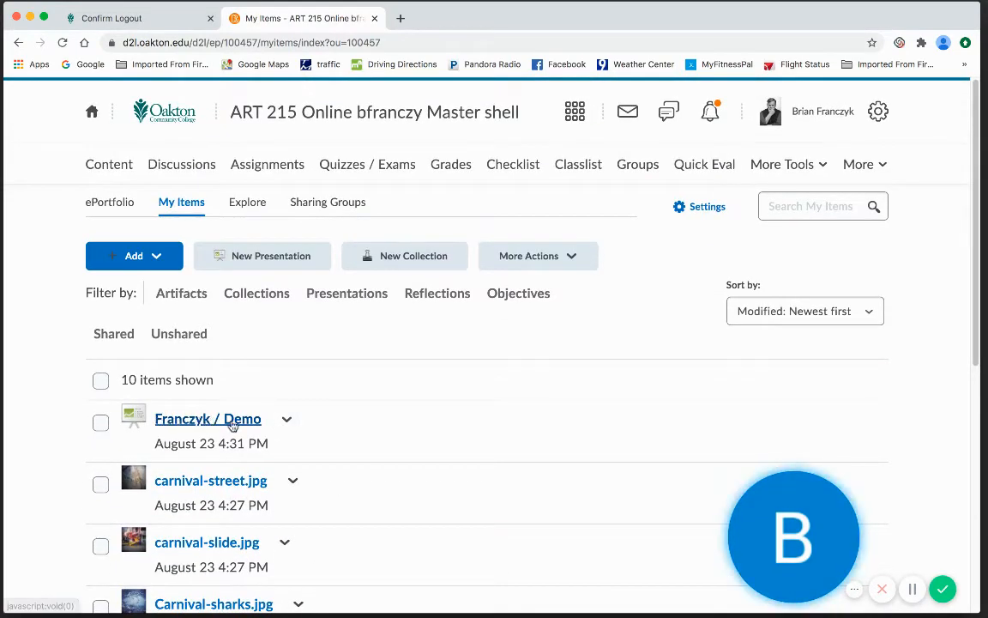
Step: View the Demo presentation, look through the images and comment options on its Demo 1 page, and close the preview
left_click(288, 419)
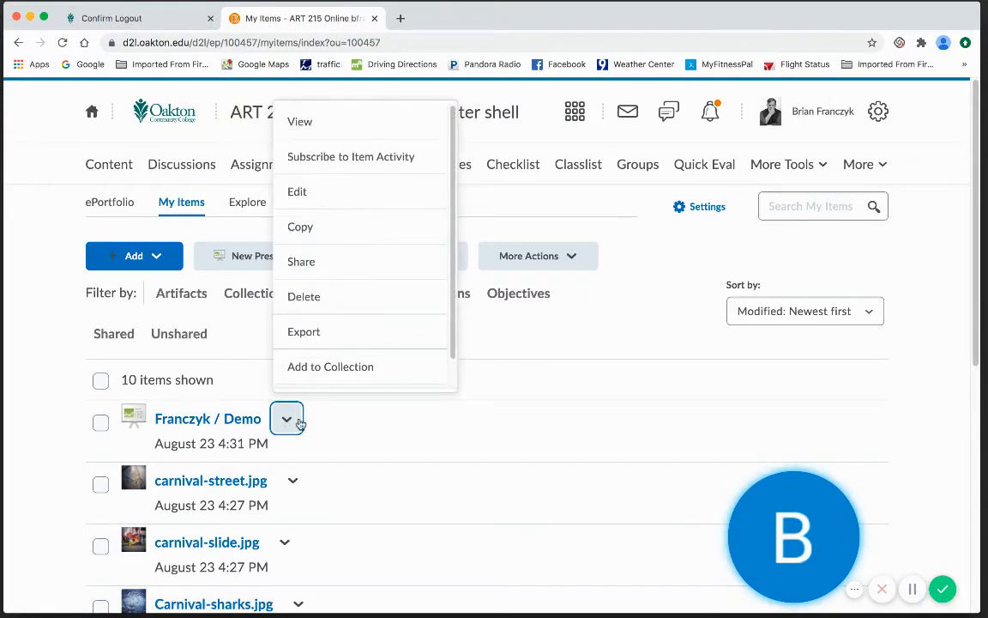
left_click(320, 122)
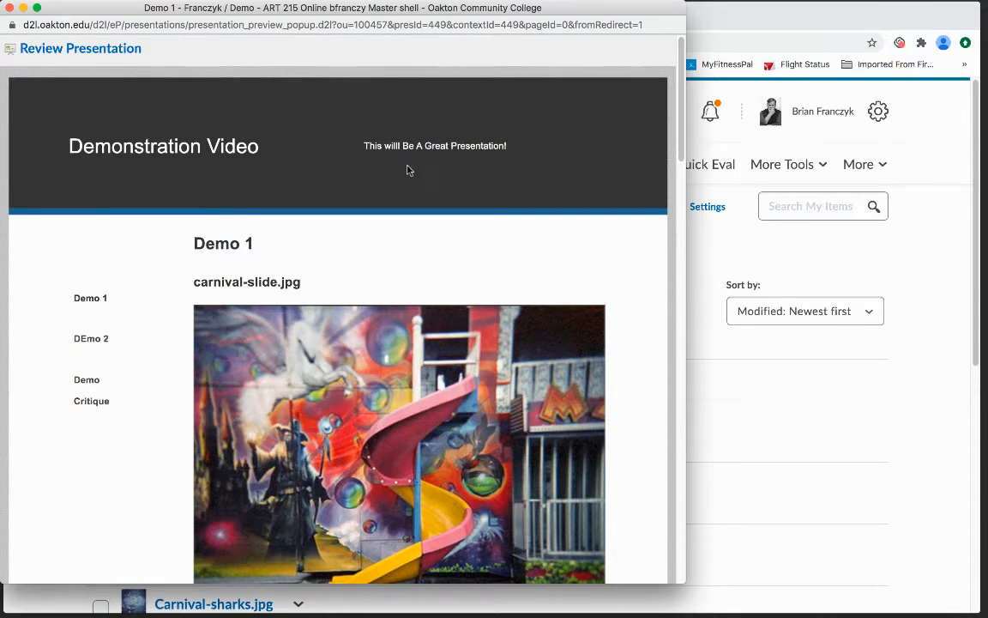
scroll(408, 170, "down", 2)
scroll(408, 170, "down", 1)
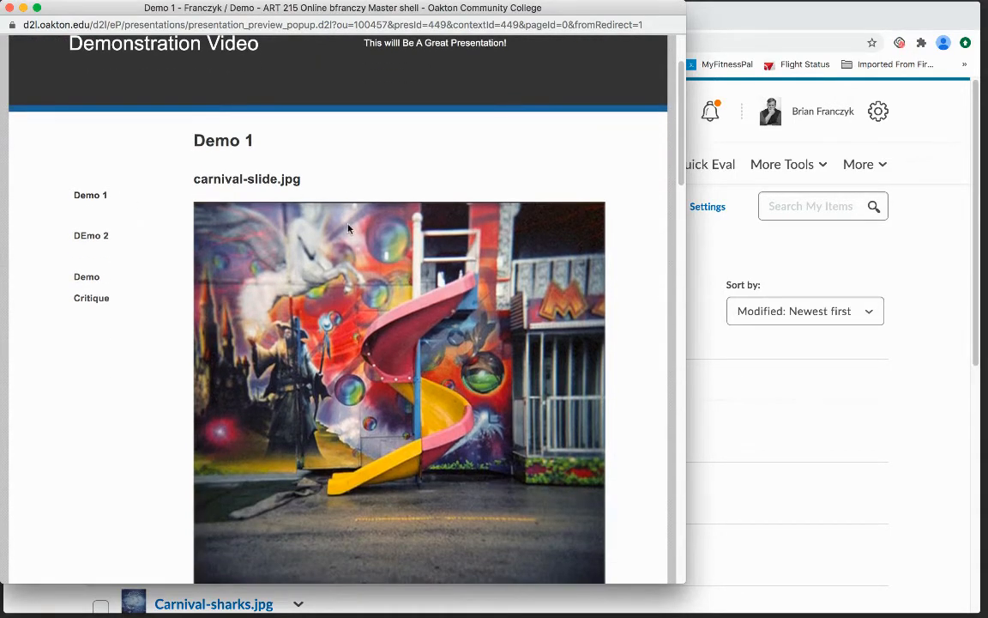
scroll(356, 238, "down", 10)
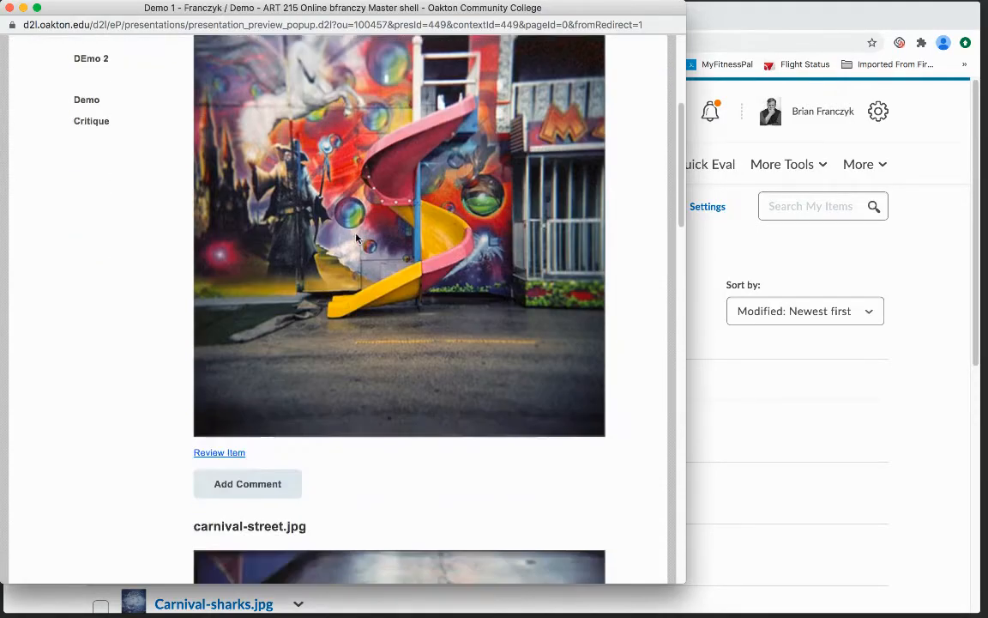
scroll(356, 238, "down", 20)
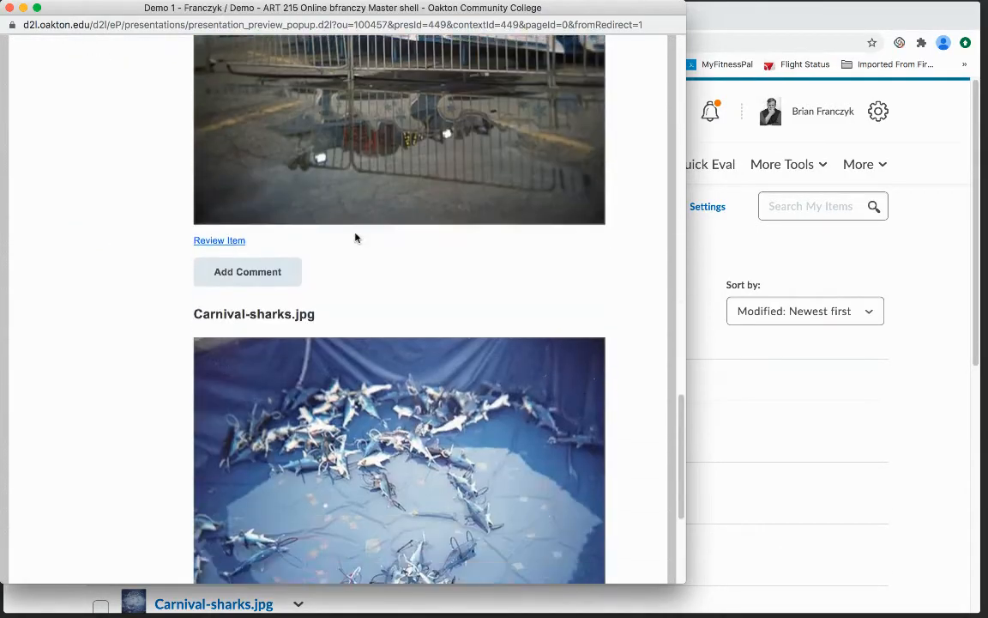
scroll(356, 238, "up", 20)
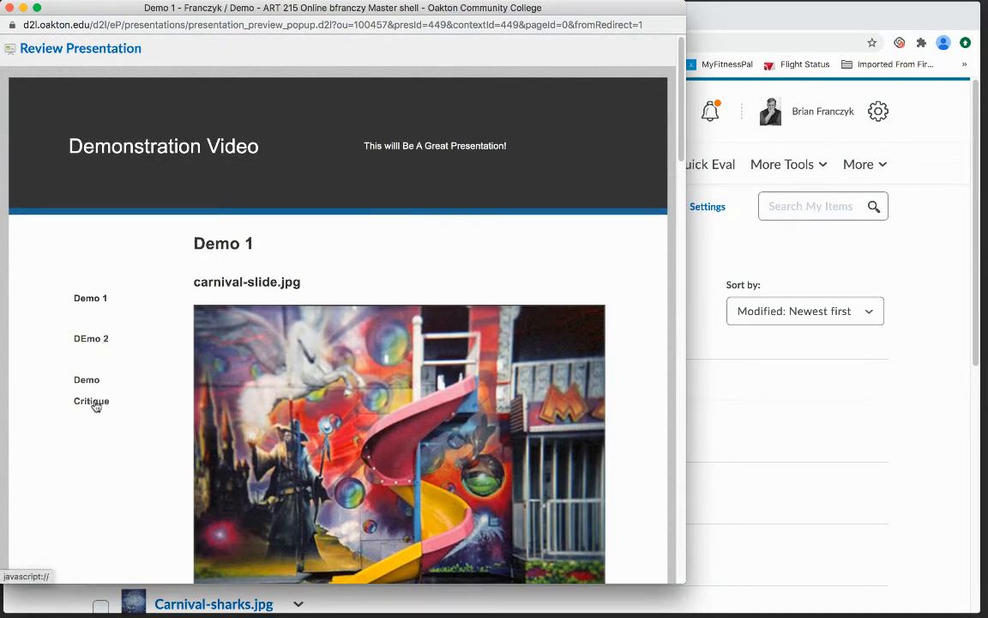
scroll(253, 330, "down", 4)
scroll(252, 330, "up", 5)
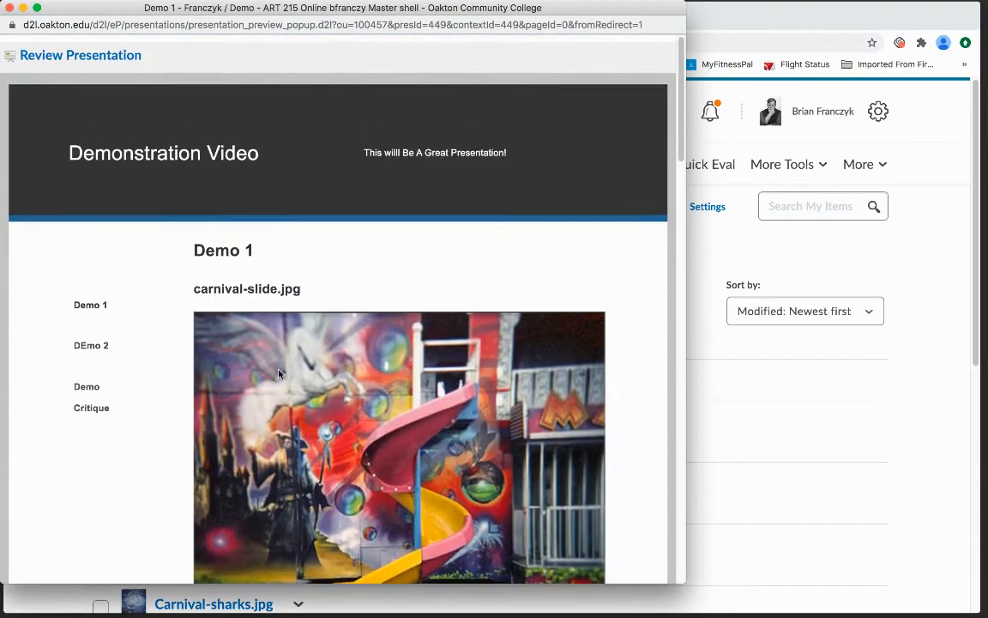
left_click(10, 7)
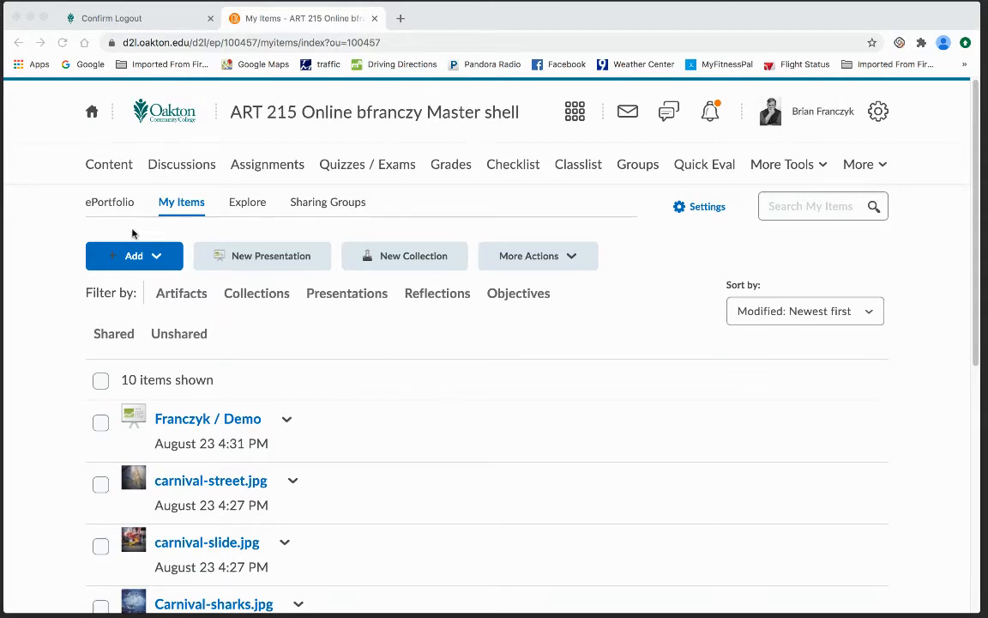
Step: Upload blue-wall.jpg, diana-9.jpg, diana-13.jpg and diana.jpg from the desktop's ePortfolio demo > group 2 folder and add them to the ePortfolio
left_click(108, 204)
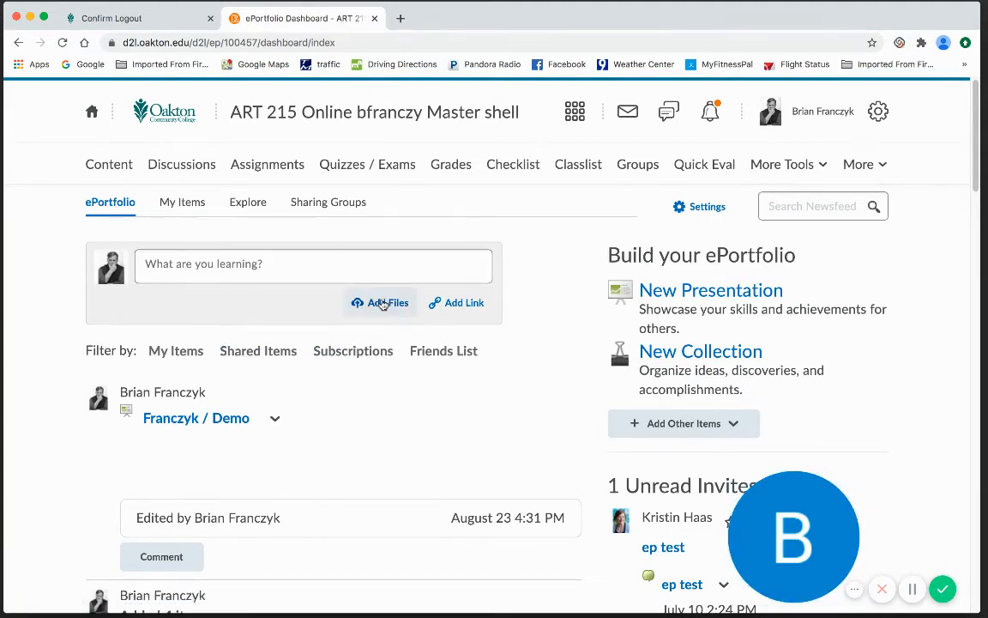
left_click(383, 304)
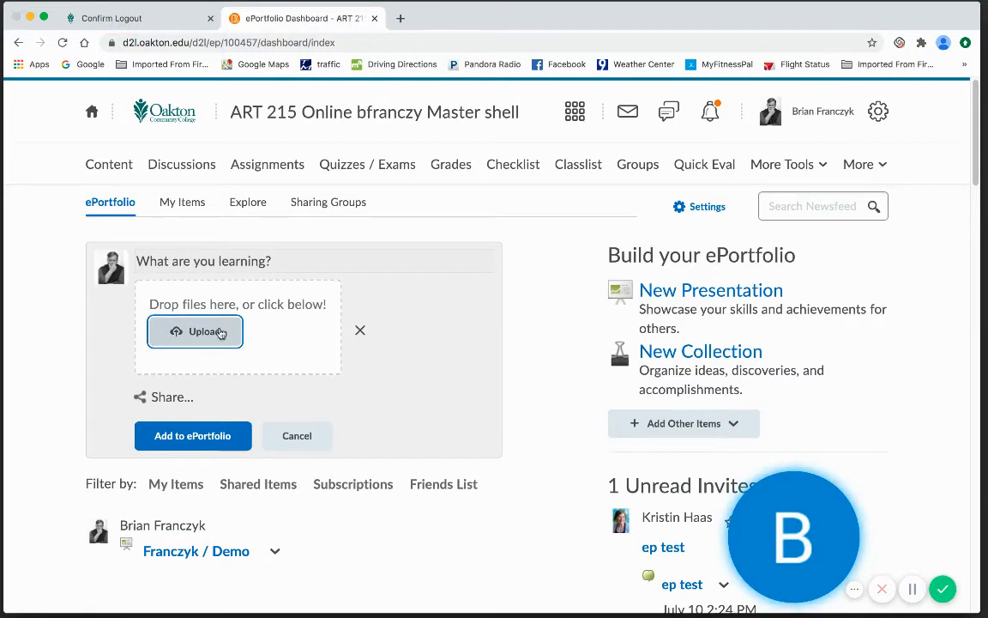
left_click(195, 331)
left_click(290, 139)
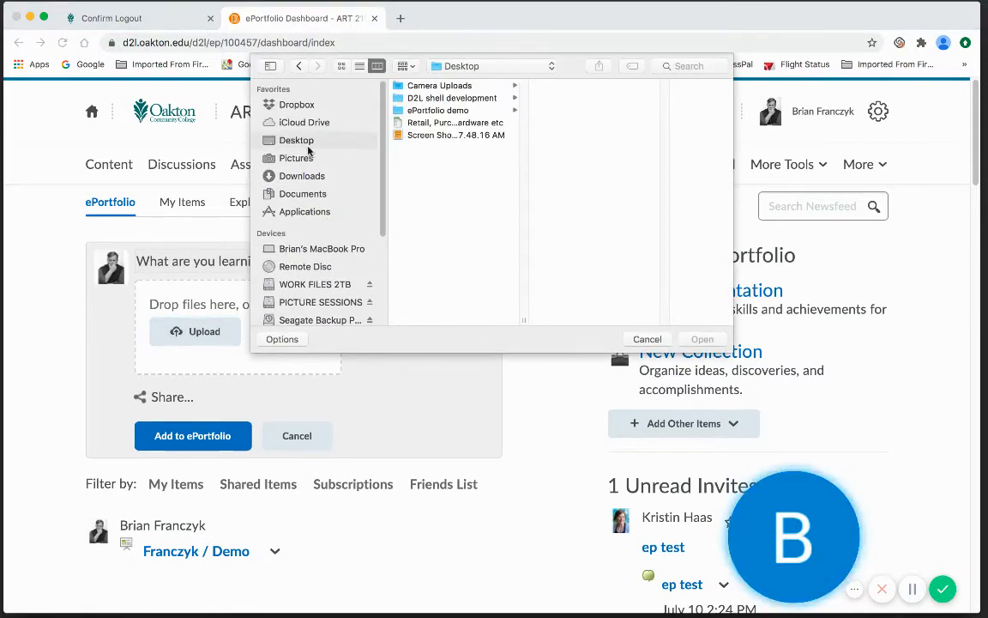
left_click(439, 111)
left_click(565, 111)
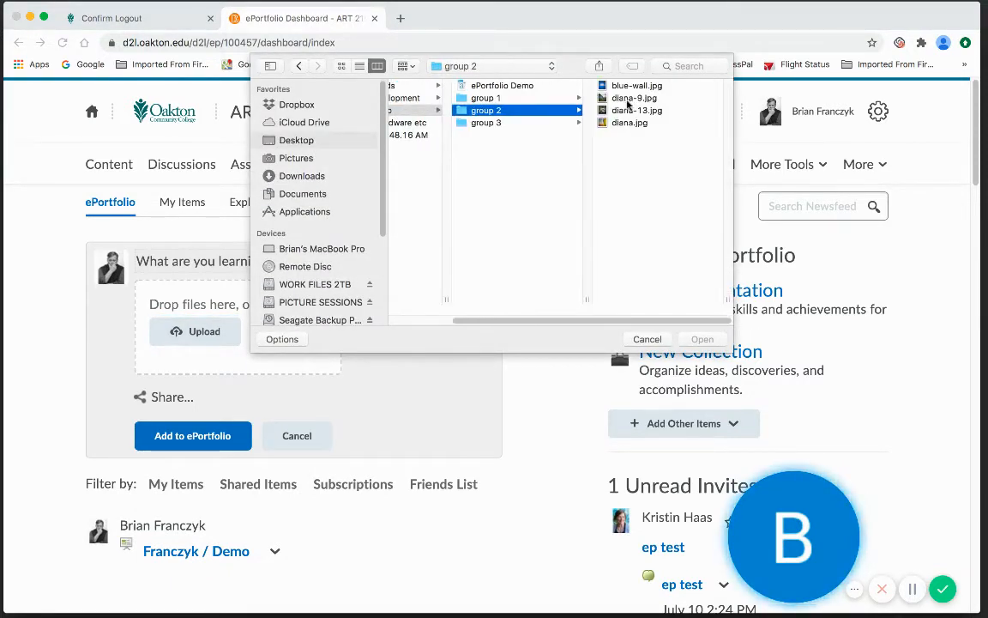
left_click(624, 87)
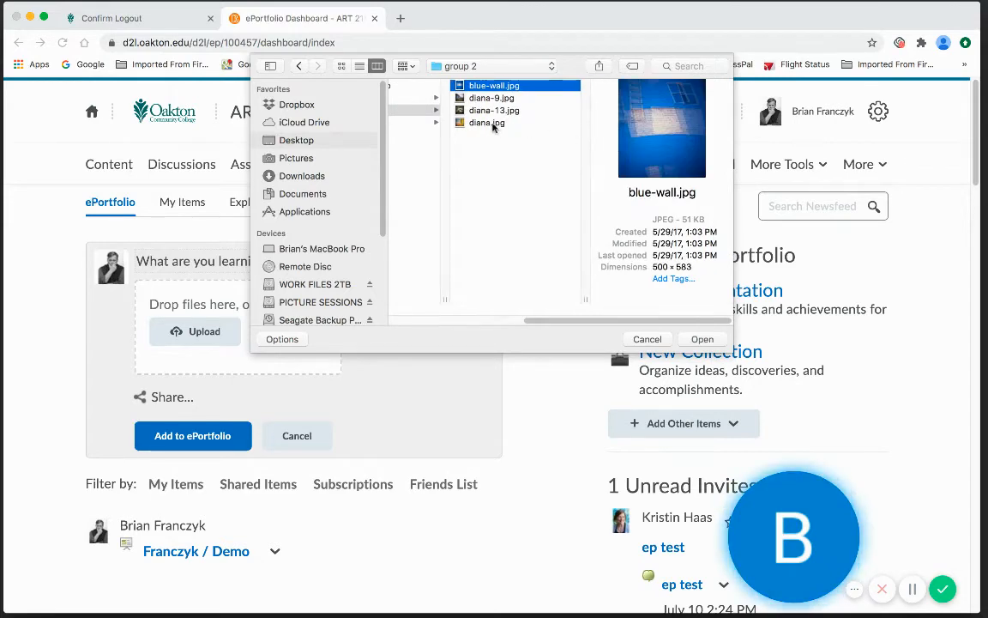
left_click(494, 124, "shift")
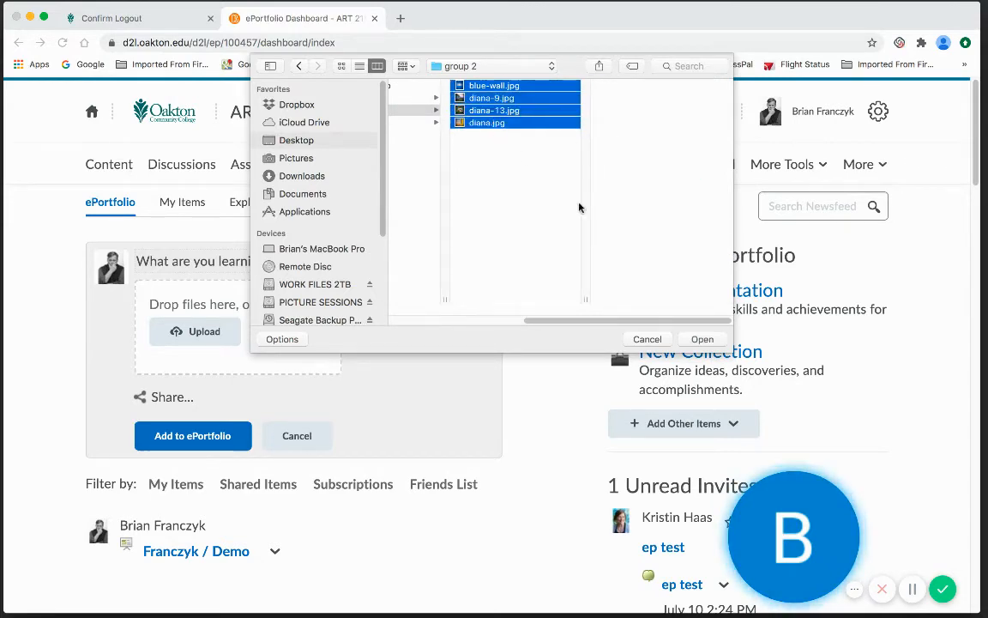
left_click(705, 339)
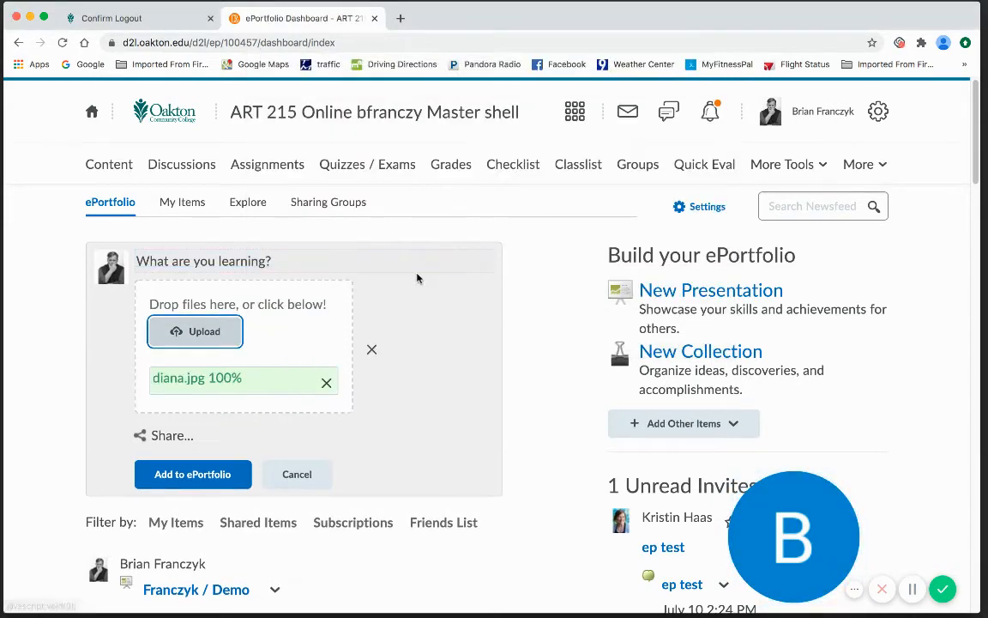
scroll(417, 278, "down", 5)
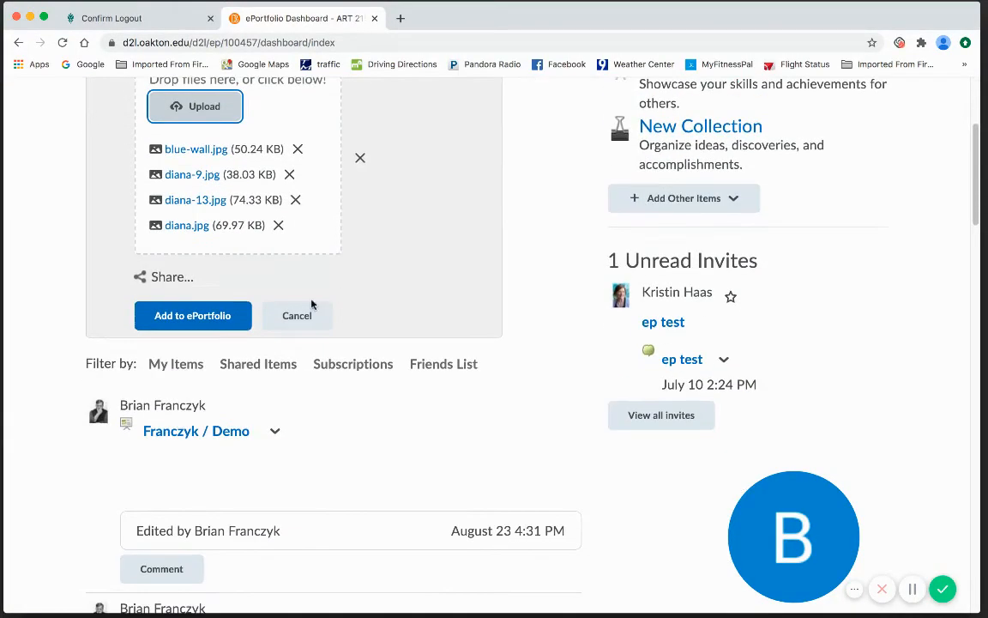
left_click(215, 315)
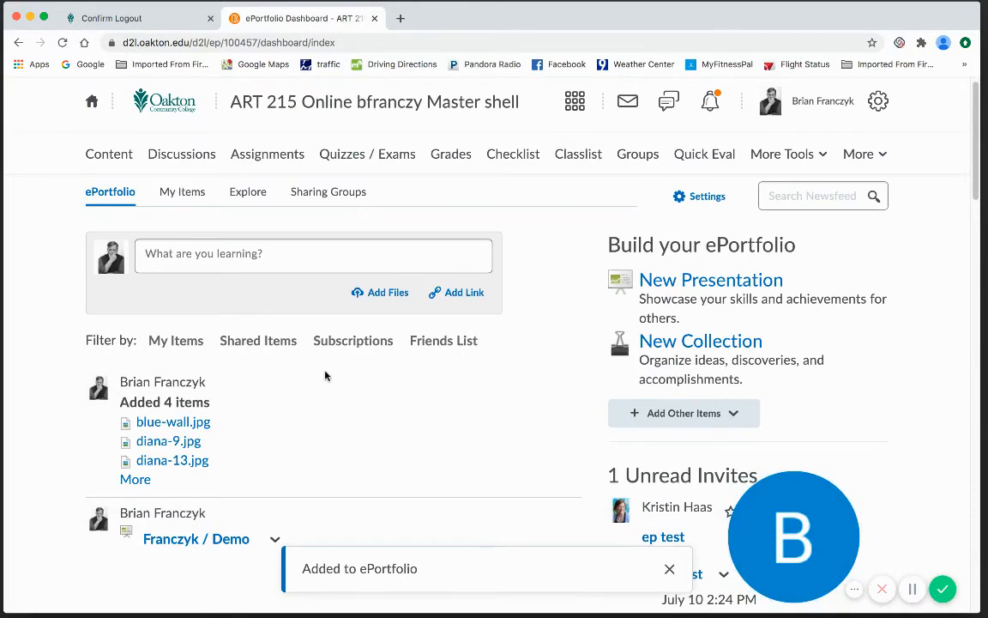
Step: Open the Demo presentation for editing and display the content layout of its DEmo 2 page
scroll(325, 373, "down", 5)
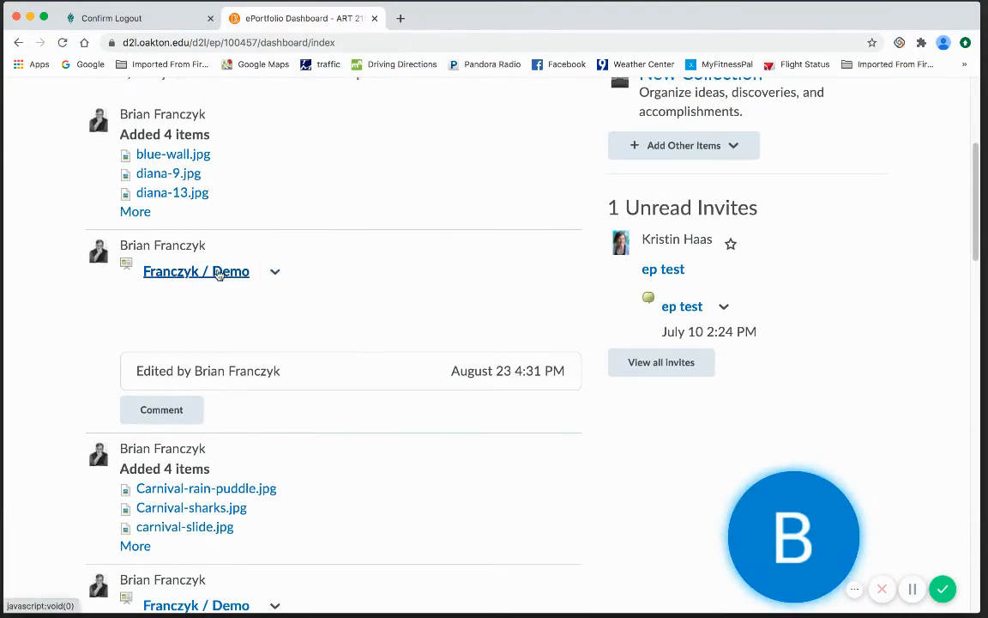
left_click(275, 272)
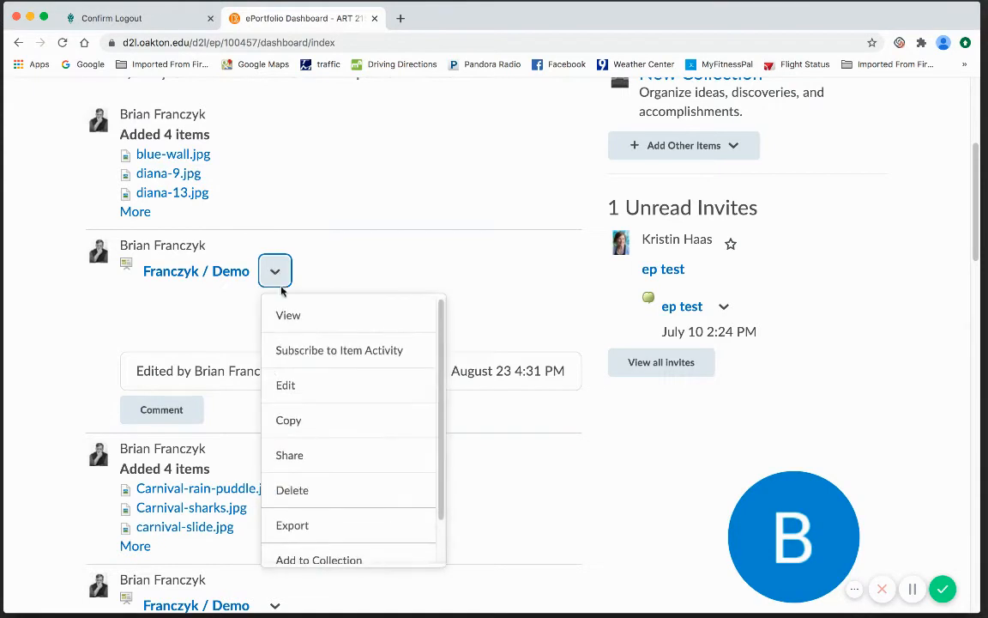
left_click(288, 385)
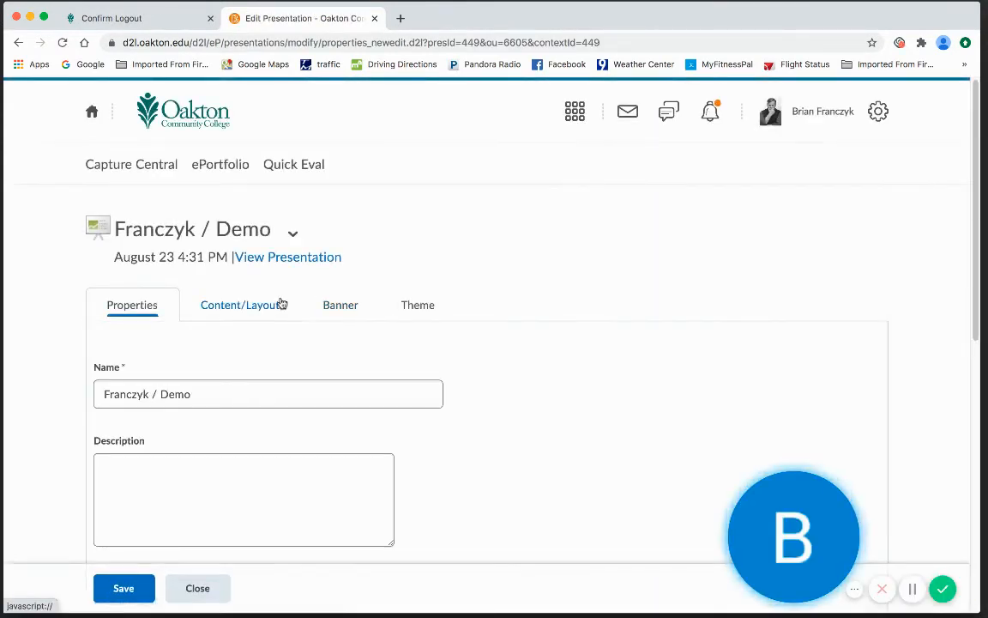
scroll(281, 283, "down", 3)
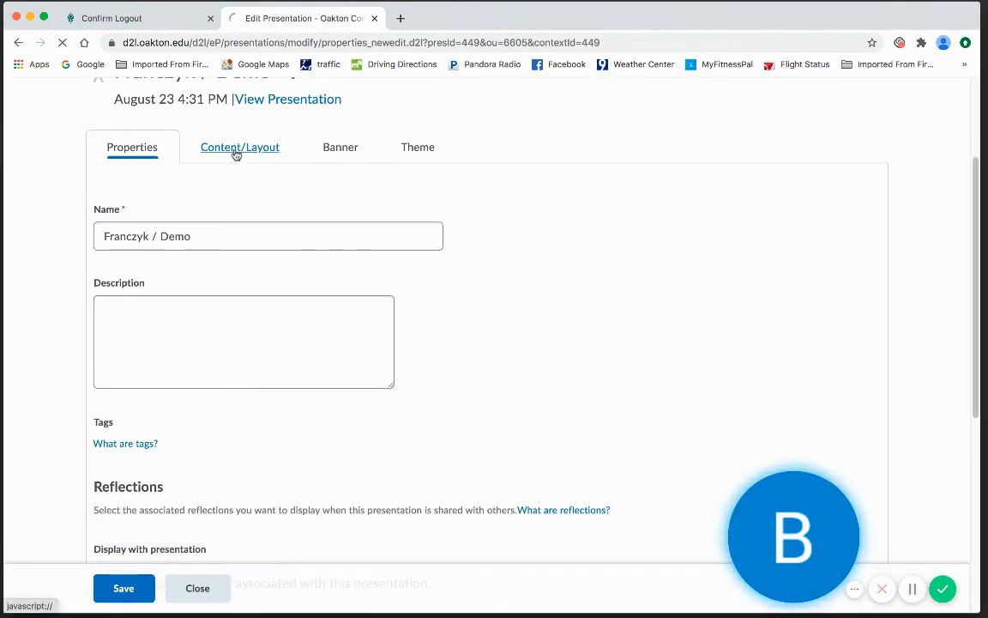
left_click(238, 151)
scroll(414, 277, "down", 5)
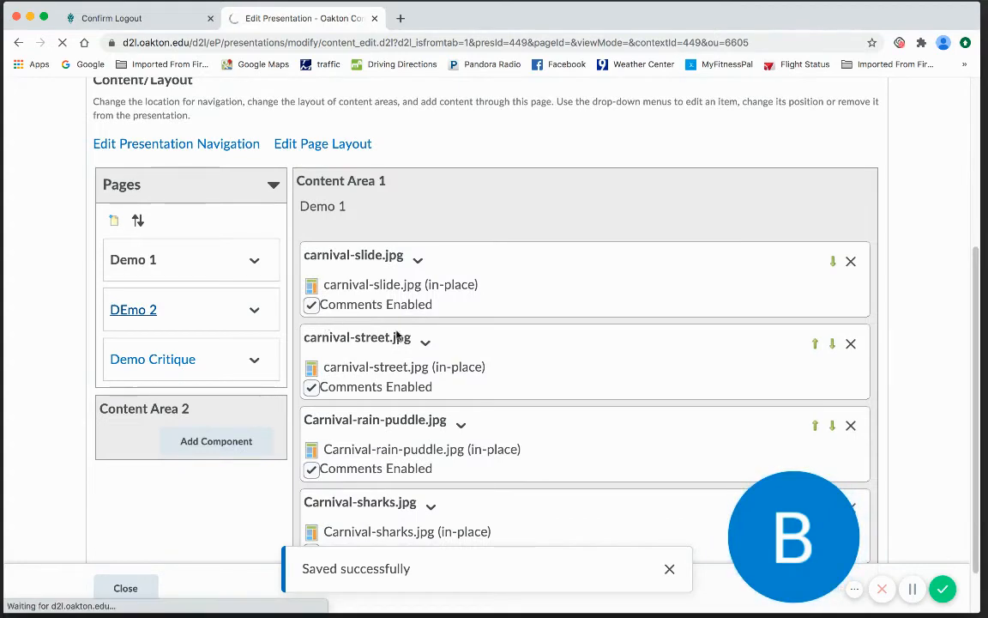
scroll(449, 341, "down", 3)
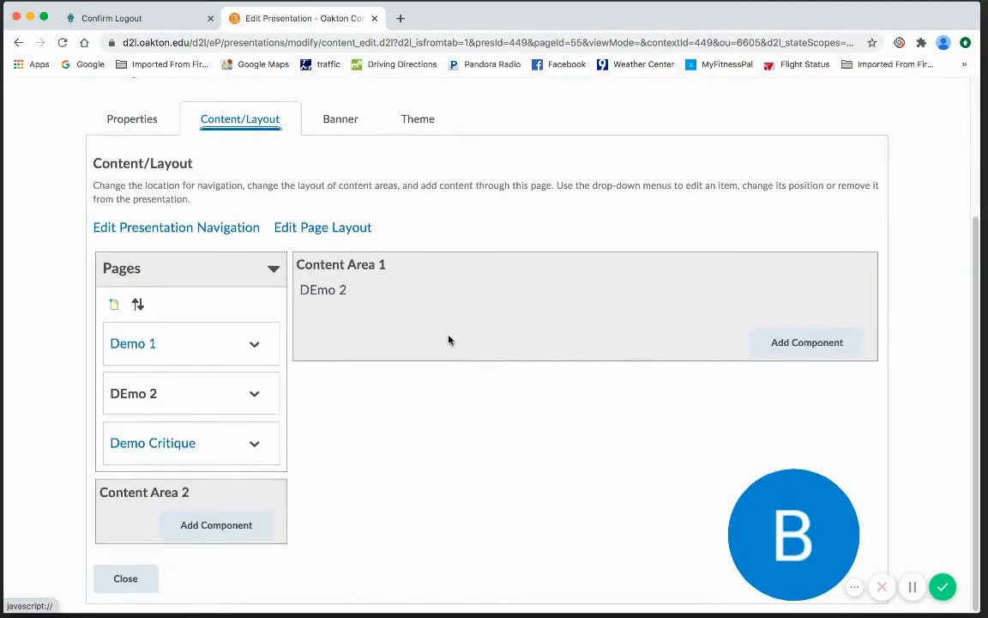
Step: Add the artifacts diana.jpg, diana-13.jpg, diana-9.jpg and blue-wall.jpg to Content Area 1 of the DEmo 2 page, with comments enabled on each
left_click(788, 344)
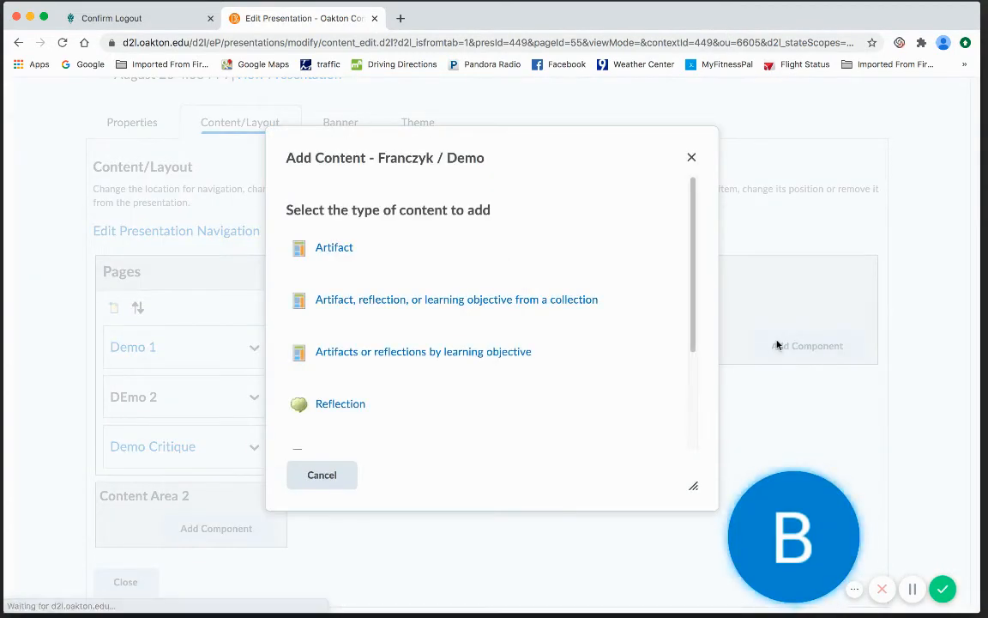
left_click(394, 251)
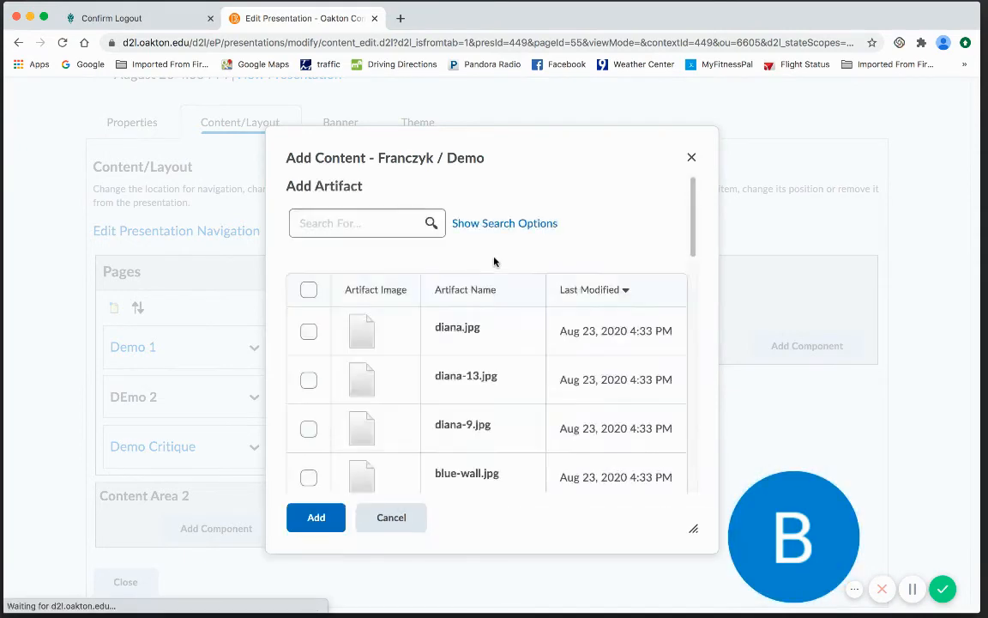
scroll(494, 260, "down", 5)
scroll(494, 260, "up", 4)
scroll(494, 260, "up", 1)
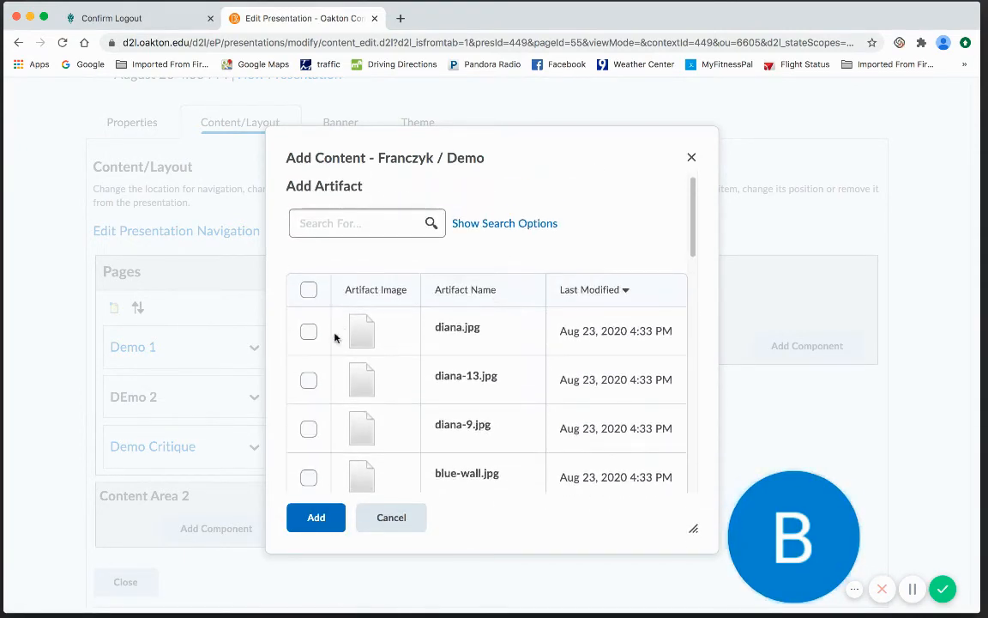
scroll(307, 337, "down", 1)
left_click(309, 322)
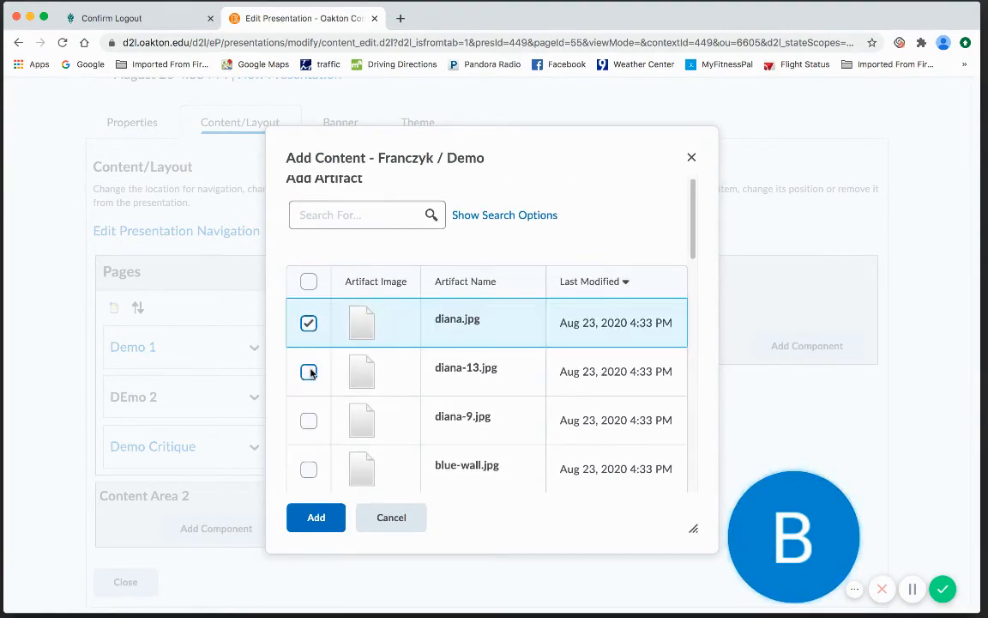
left_click(309, 372)
left_click(309, 420)
left_click(308, 469)
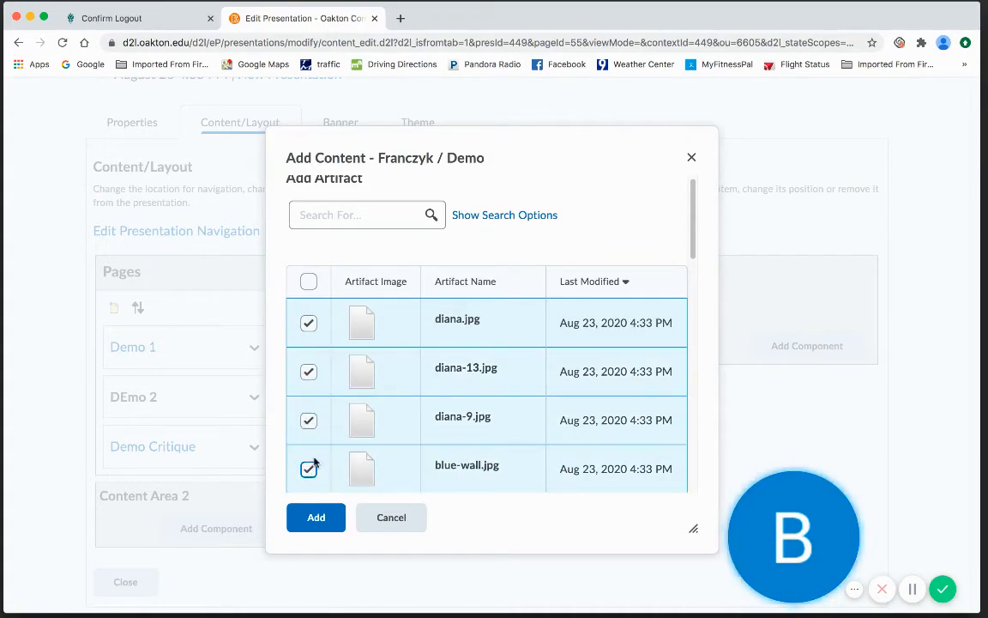
left_click(316, 516)
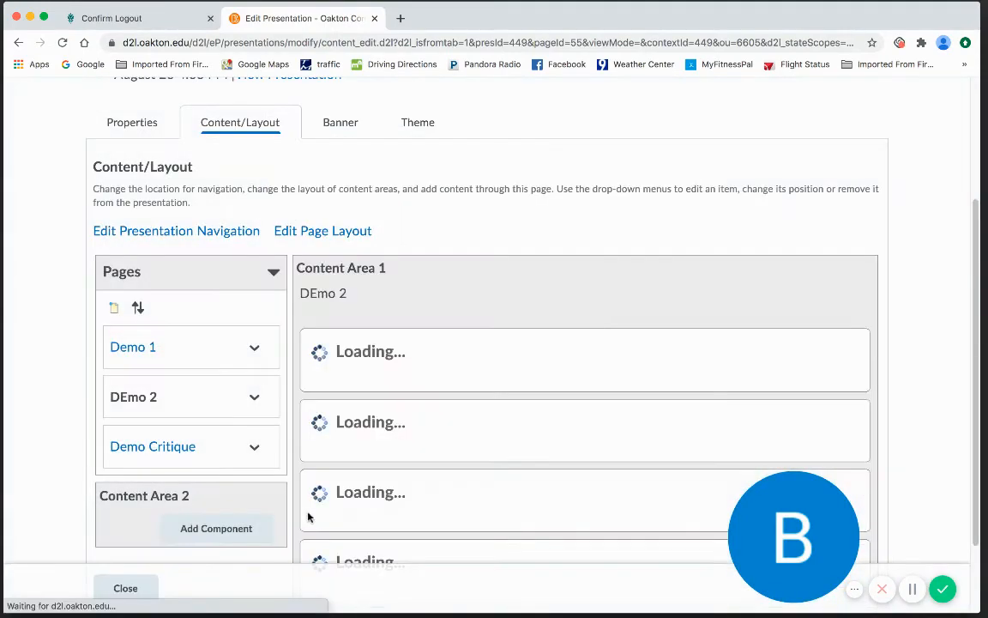
scroll(511, 518, "down", 3)
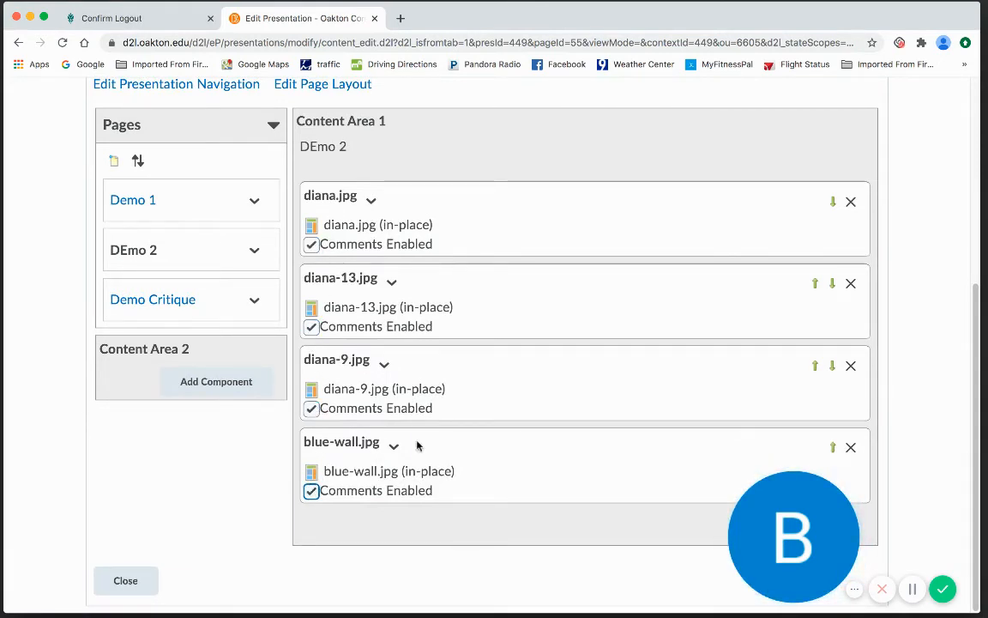
Step: Correct the capitalisation of the DEmo 2 page name in its page properties, save it and close the presentation editor
left_click(254, 249)
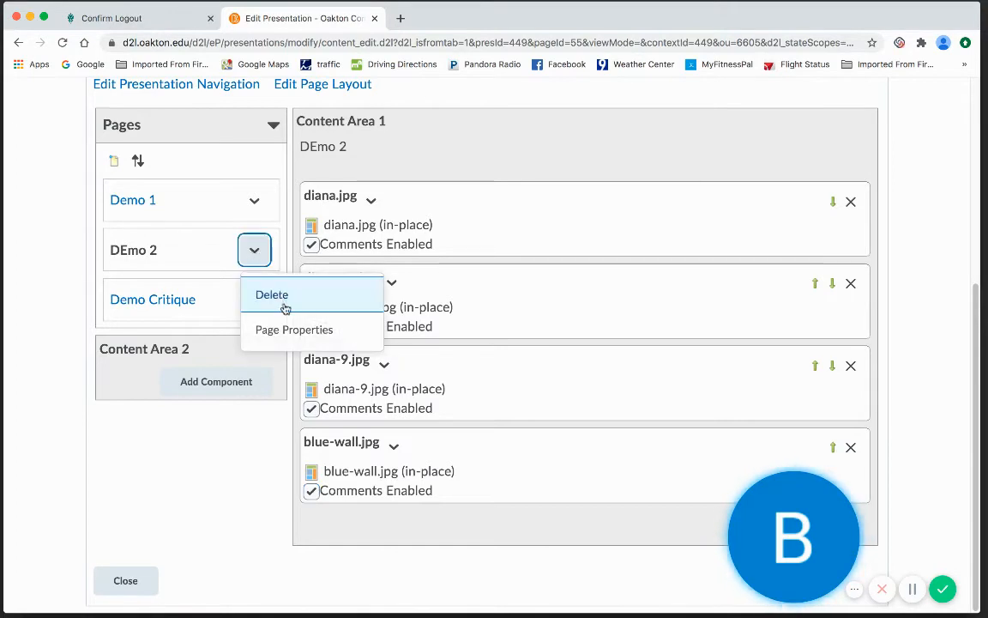
left_click(286, 331)
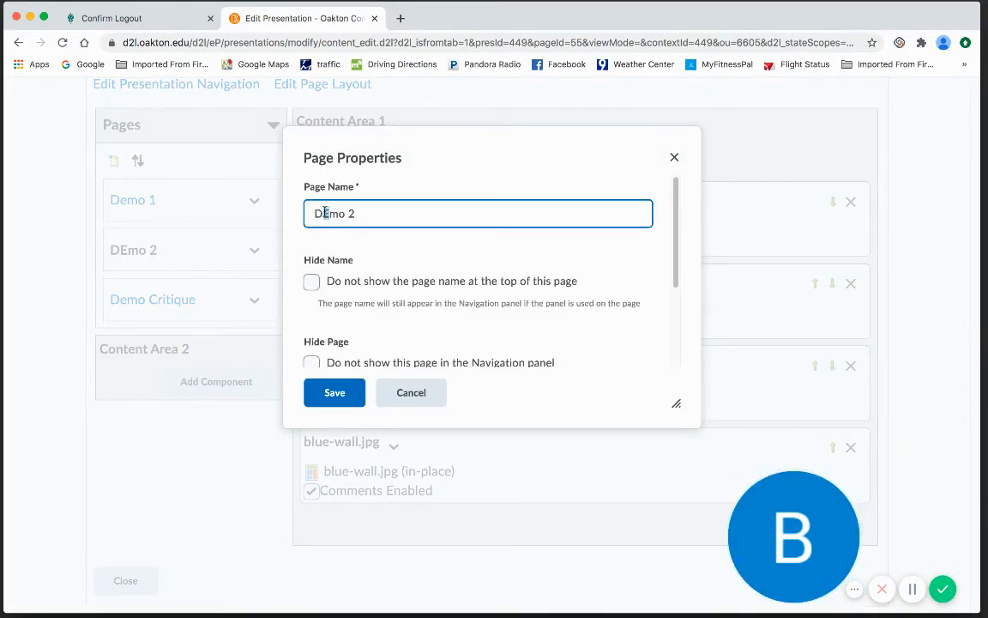
left_click(334, 392)
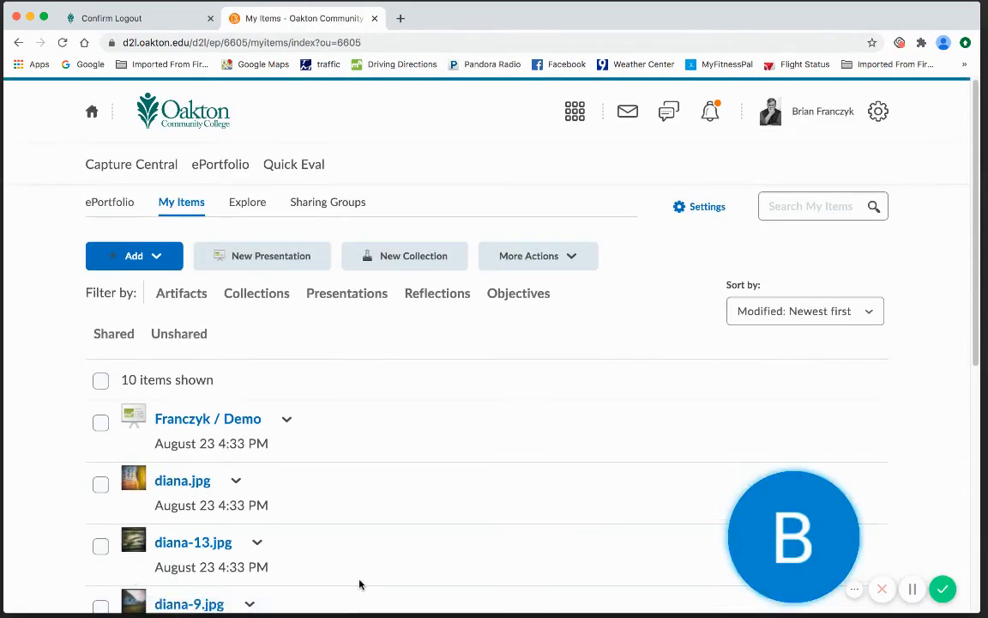
Step: Preview the Demo presentation and look through the images on its Demo 1 page
scroll(359, 582, "down", 3)
scroll(341, 514, "up", 3)
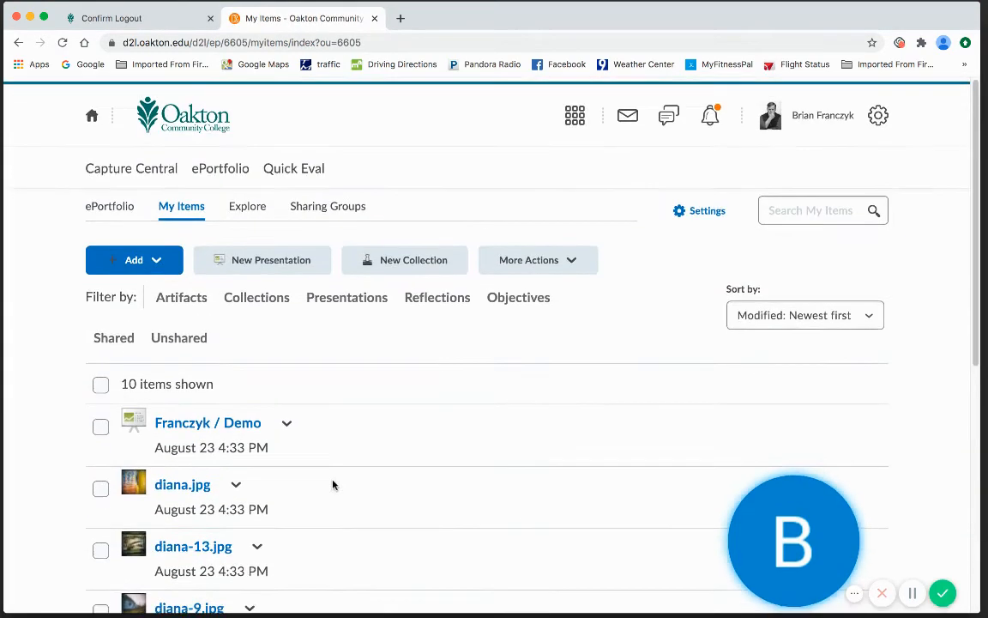
left_click(286, 423)
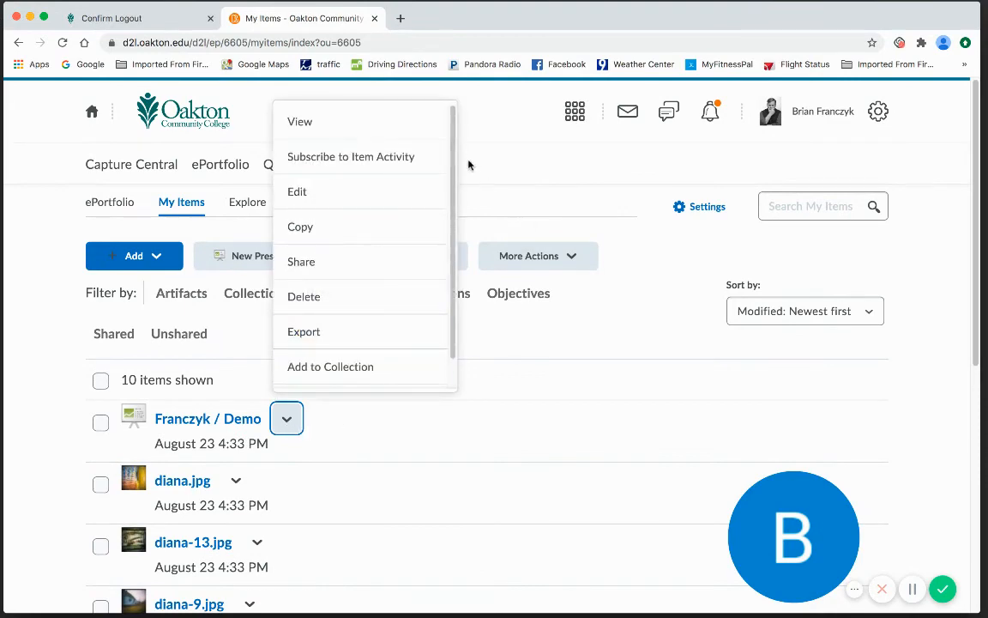
left_click(366, 132)
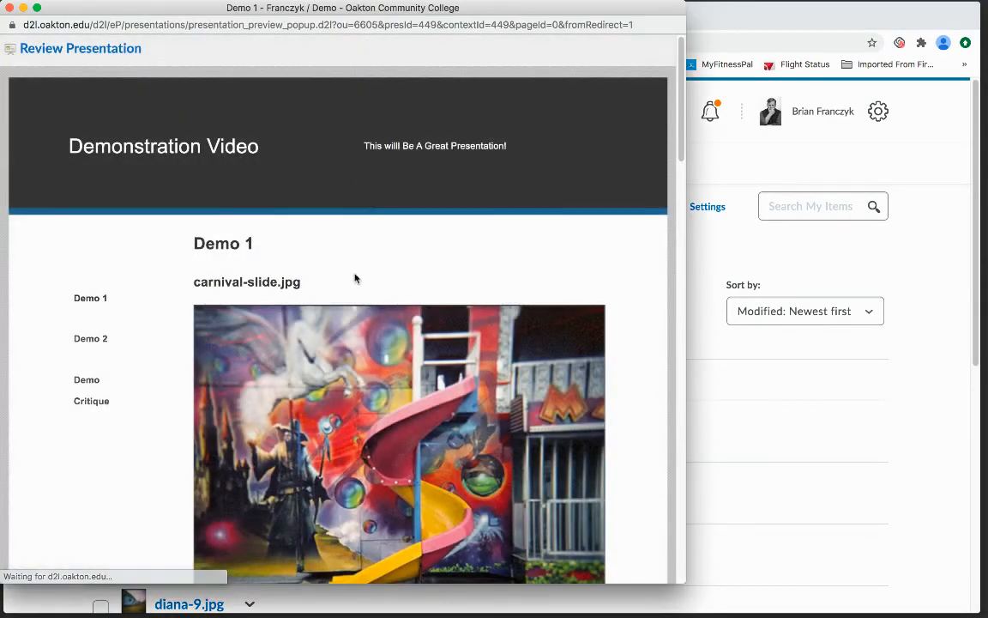
scroll(356, 278, "down", 7)
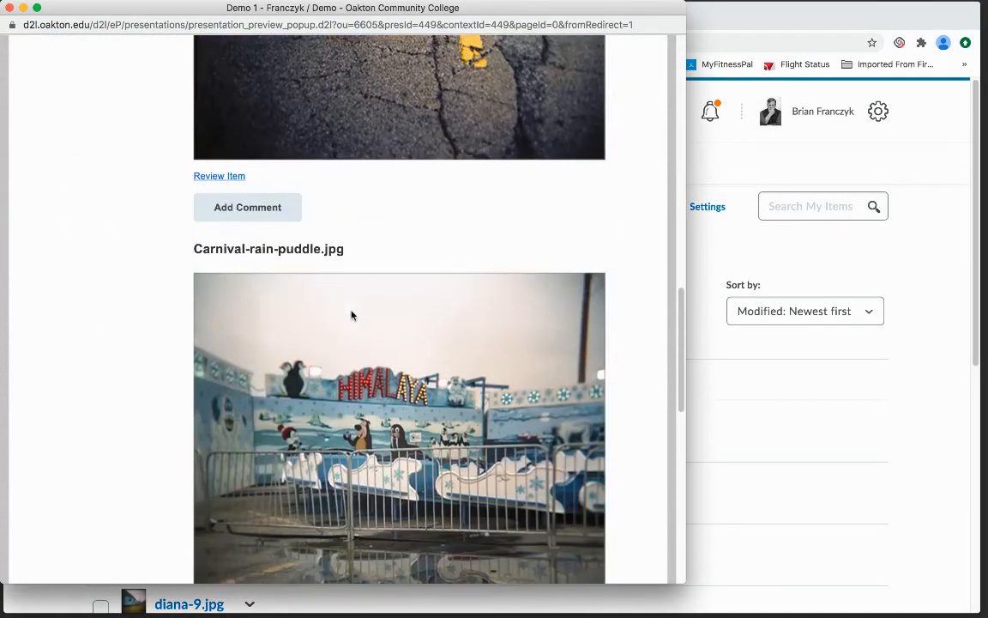
scroll(351, 315, "up", 10)
Step: Review the images and comment options on the Demo 2 page of the presentation preview and close the preview
left_click(95, 339)
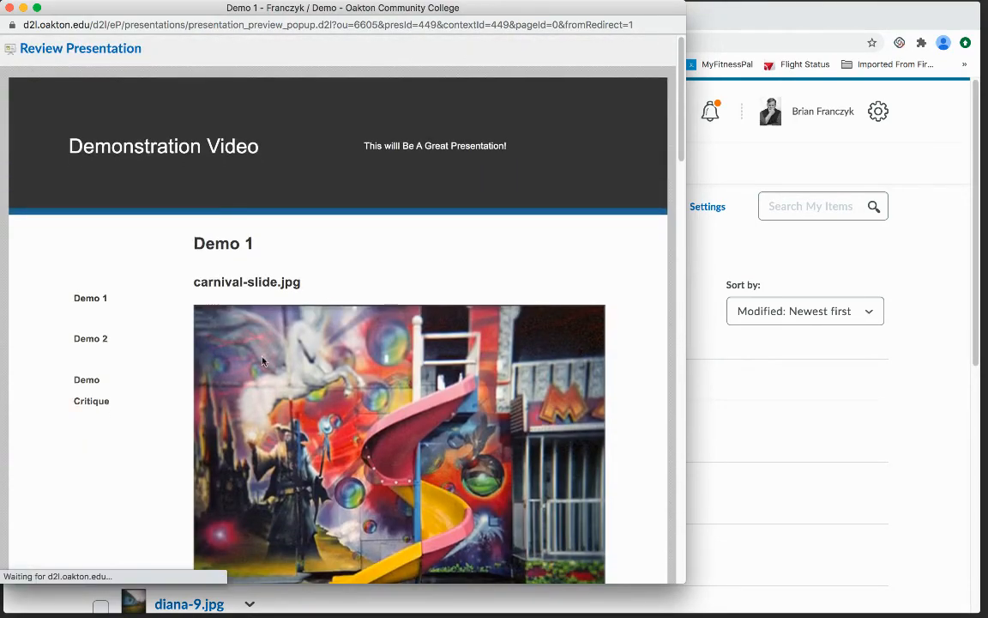
scroll(361, 371, "down", 8)
scroll(362, 370, "down", 12)
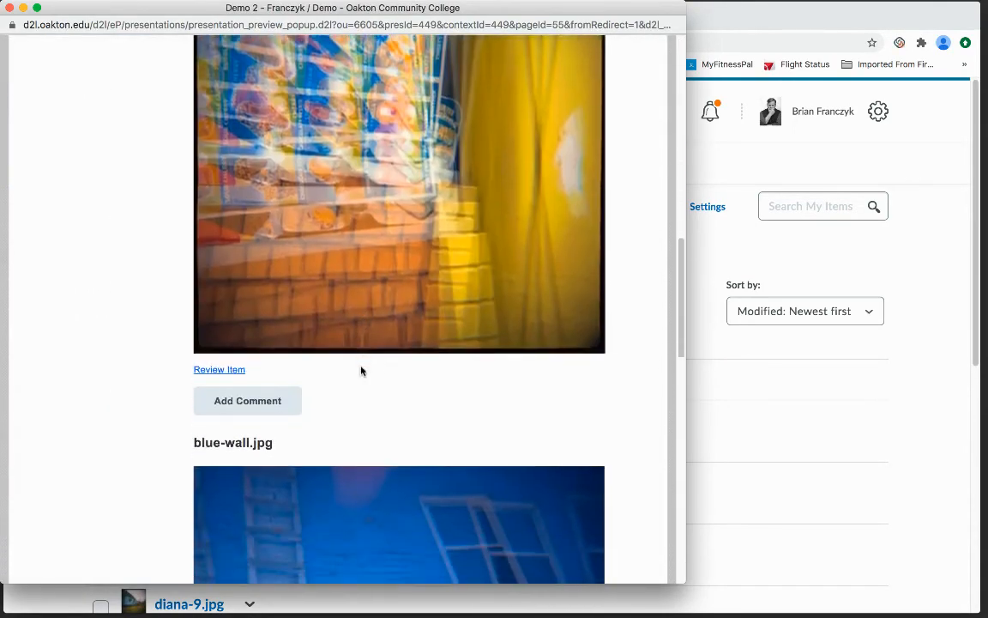
scroll(361, 369, "up", 3)
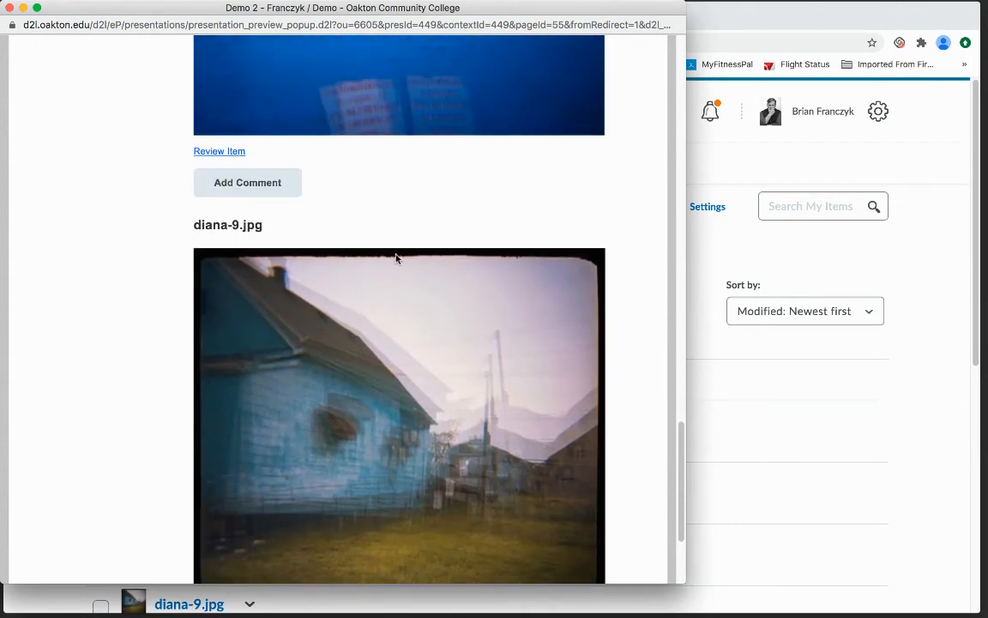
scroll(432, 259, "up", 10)
scroll(432, 262, "up", 15)
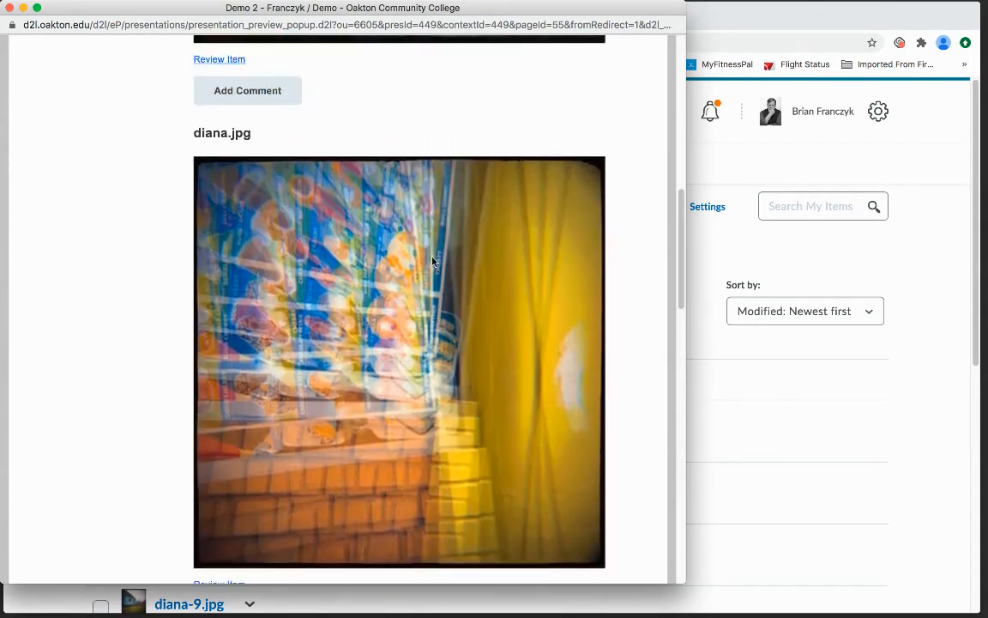
scroll(432, 262, "up", 1)
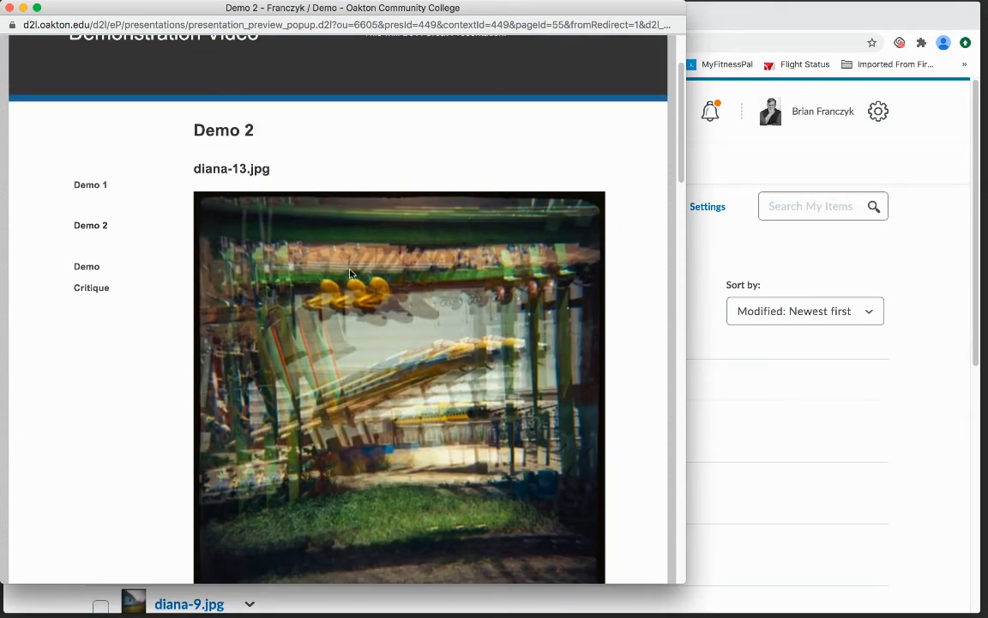
scroll(349, 287, "down", 3)
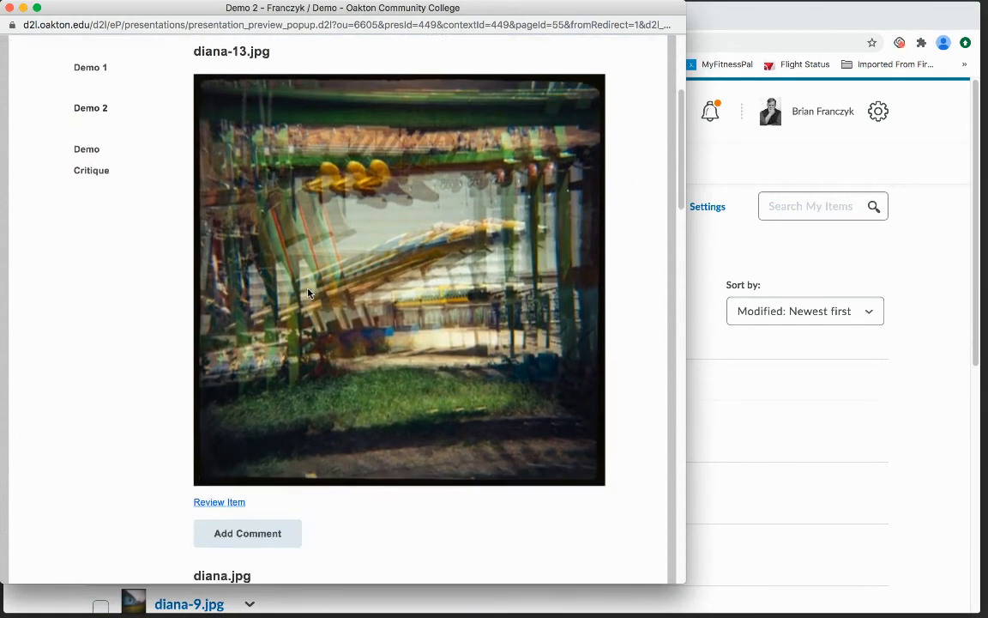
scroll(326, 289, "up", 6)
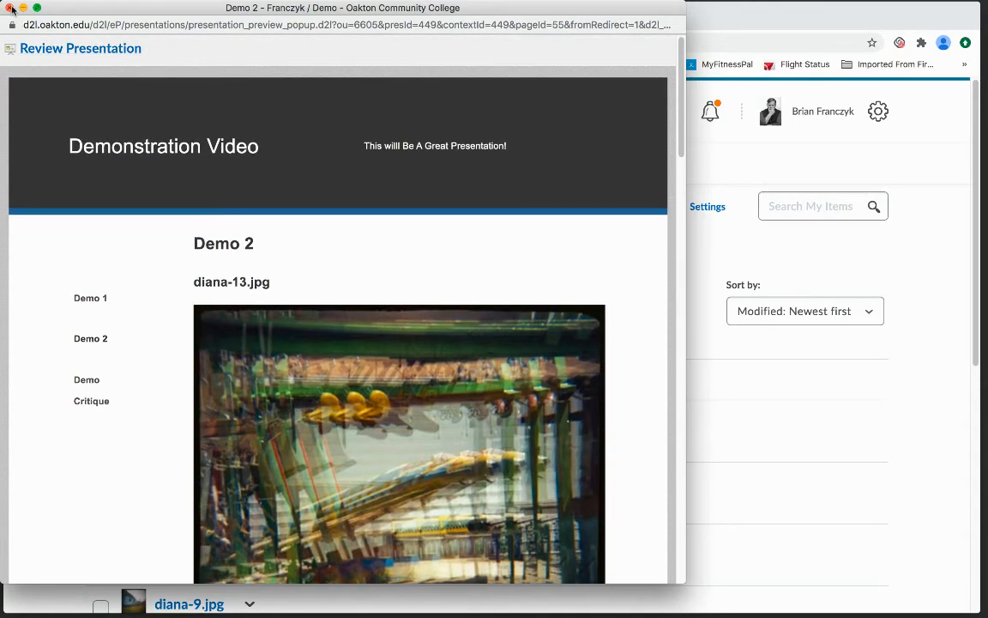
left_click(9, 8)
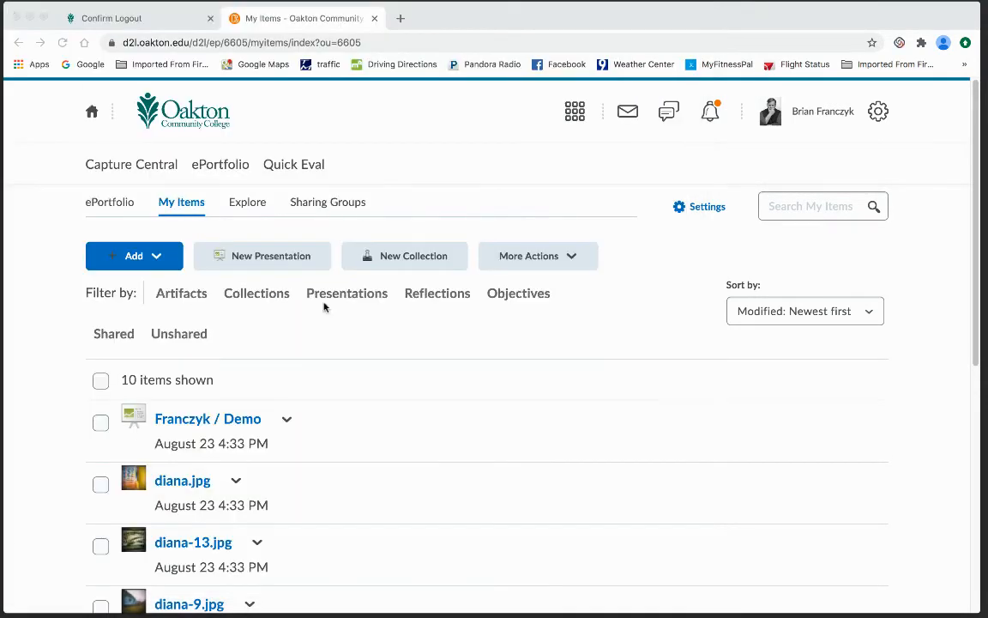
Step: Upload machine-shop-01.jpg, pink-locher.jpg, textiles-01.jpg and wire-chair.jpg from the desktop's ePortfolio demo > group 3 folder and add them to the ePortfolio
left_click(110, 206)
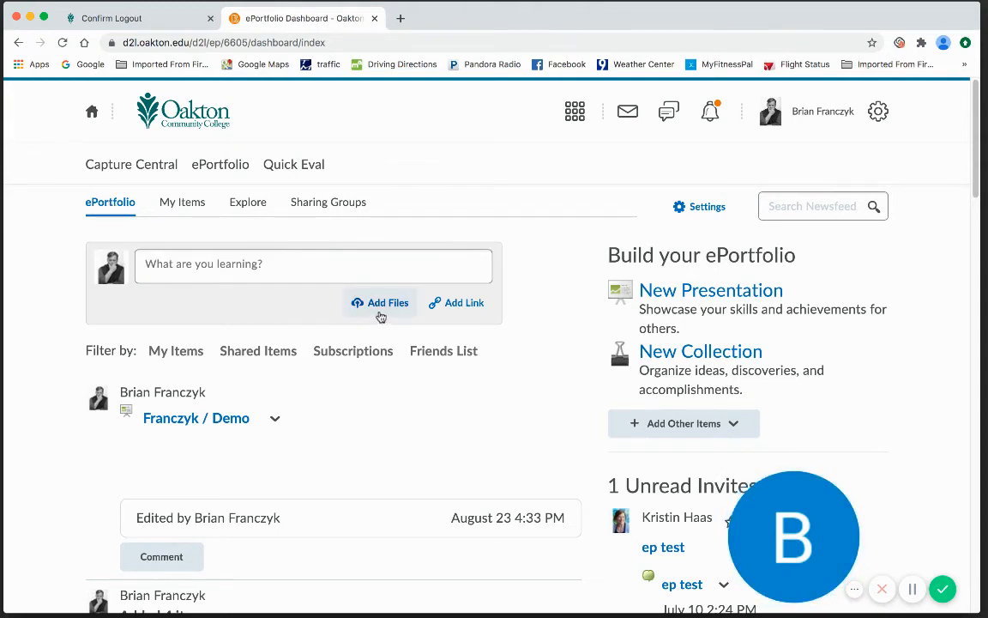
left_click(384, 306)
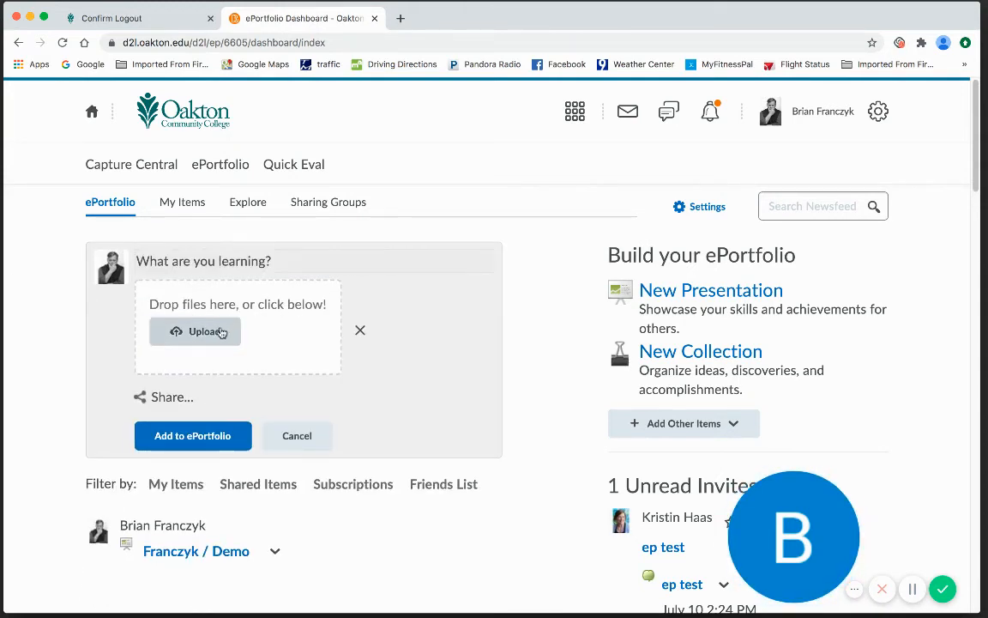
left_click(212, 331)
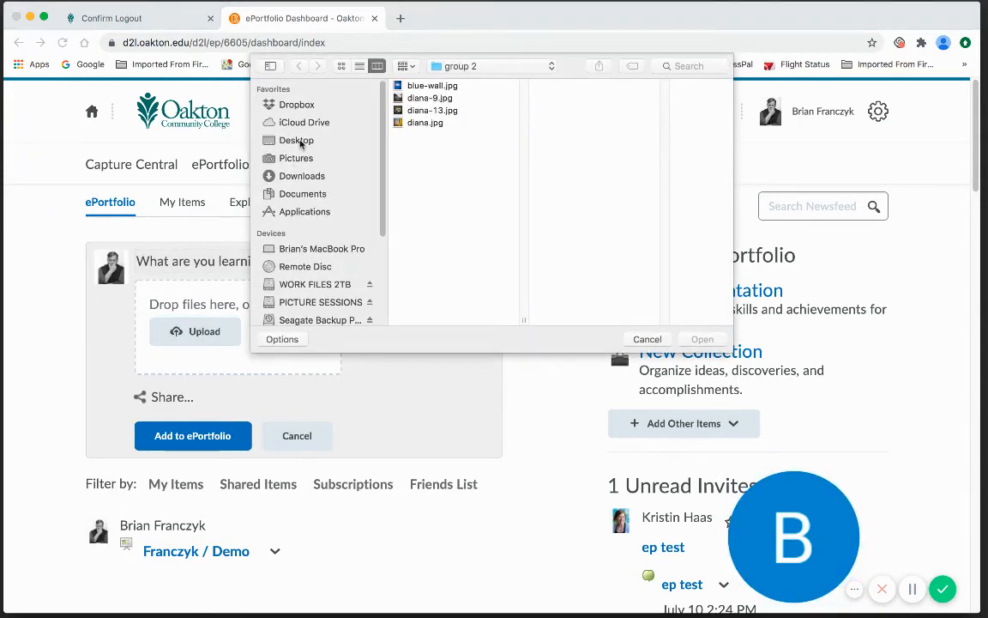
left_click(297, 141)
left_click(437, 110)
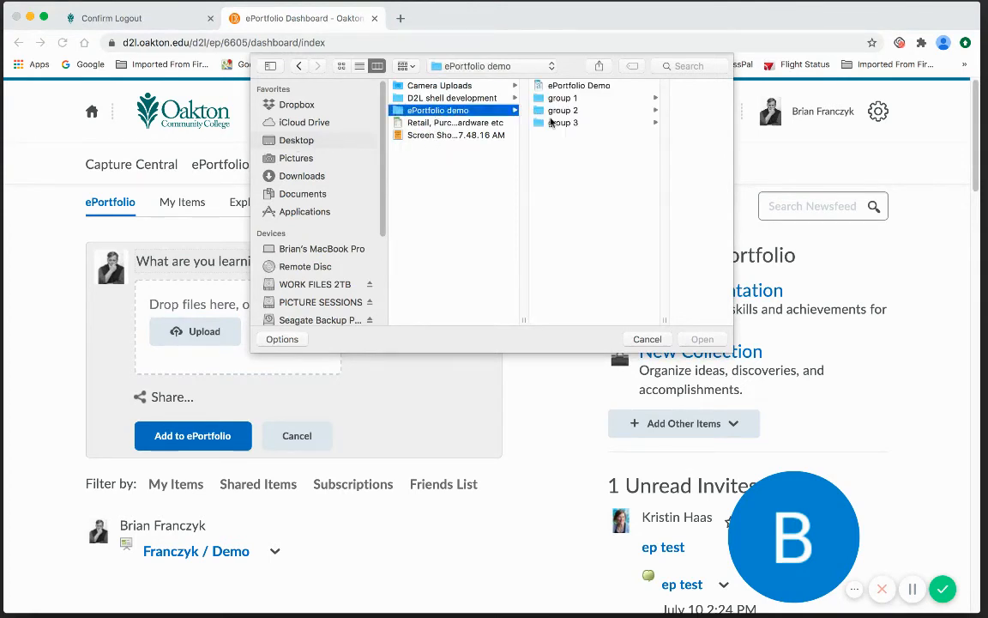
left_click(558, 122)
key("Right")
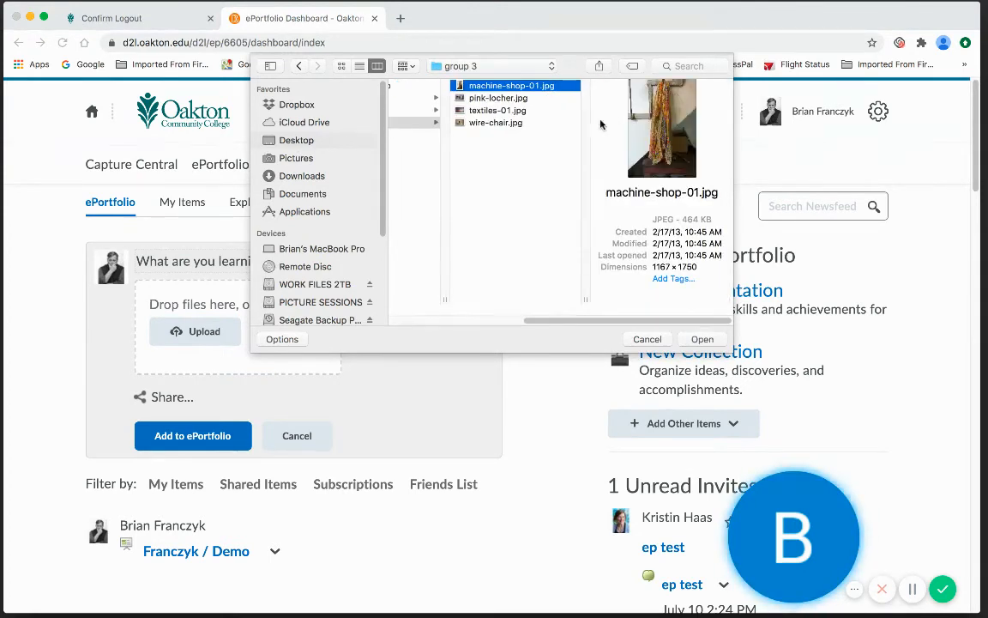
left_click(495, 123, "shift")
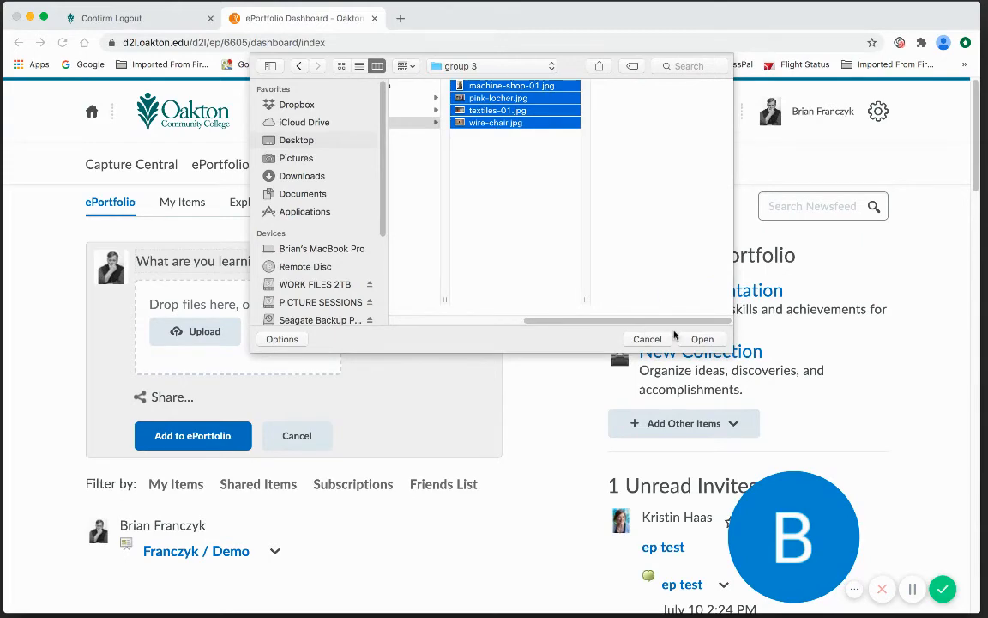
left_click(701, 339)
scroll(526, 352, "down", 3)
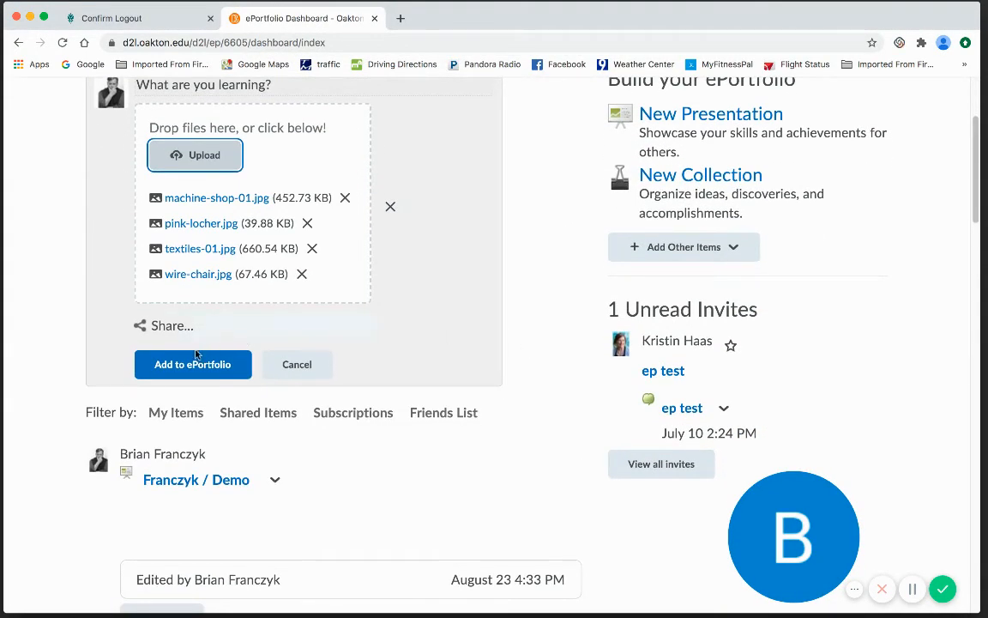
left_click(194, 364)
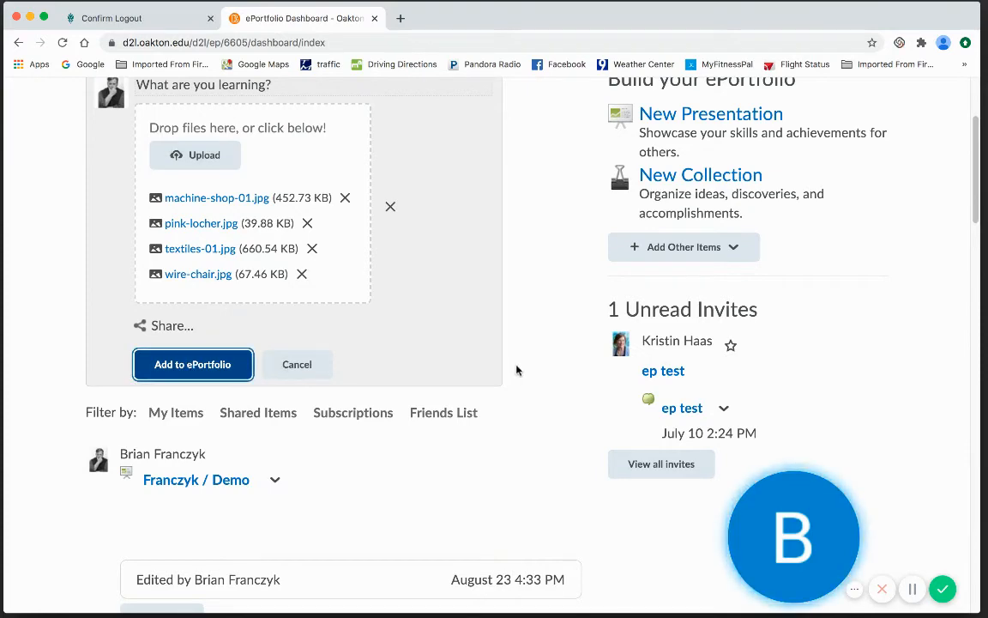
Step: Open the Demo presentation for editing and display the content layout of its Demo Critique page
scroll(515, 370, "down", 5)
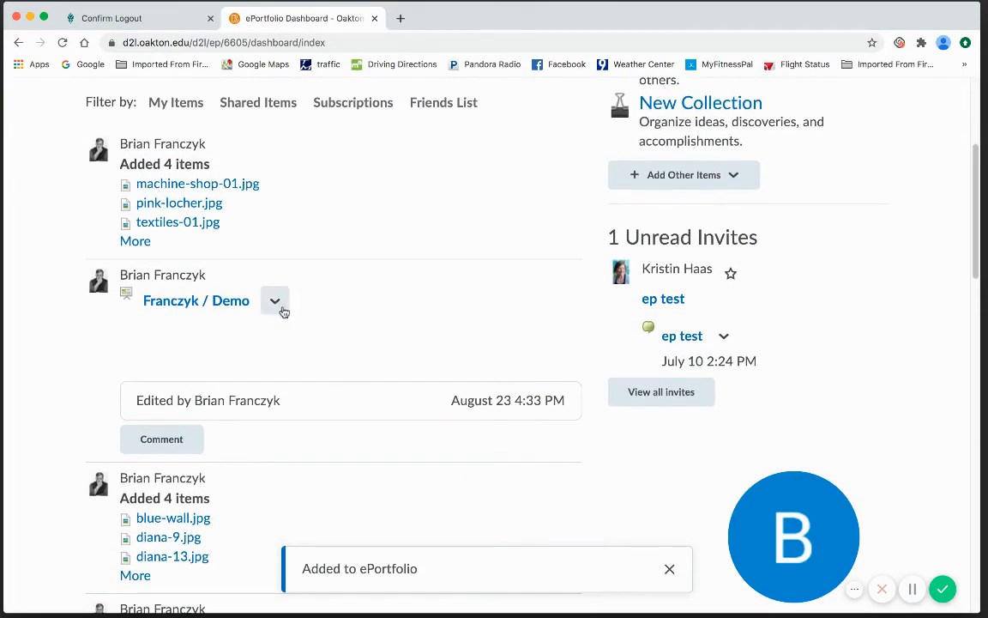
scroll(275, 309, "up", 2)
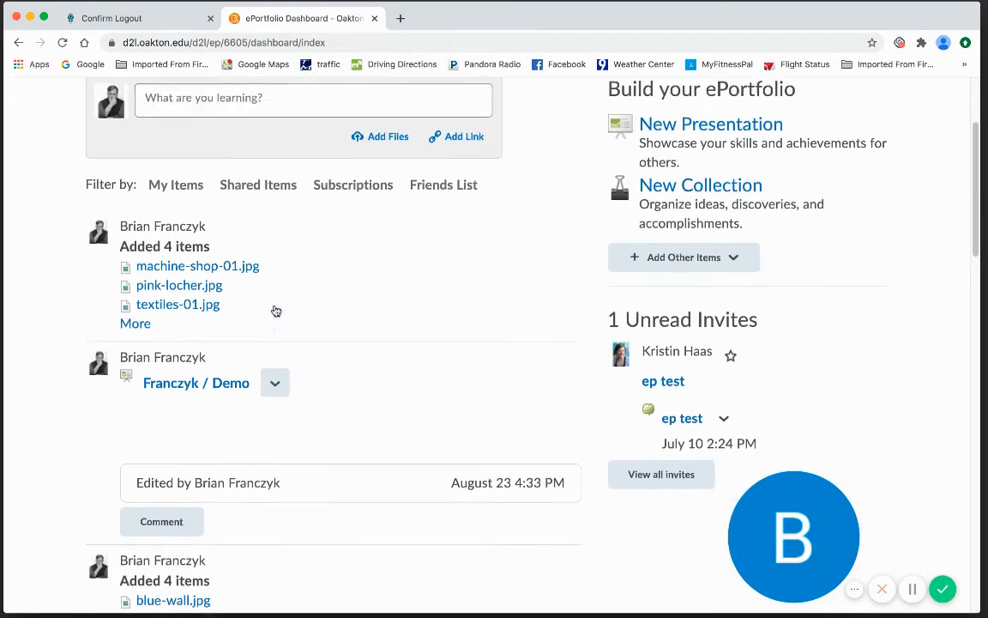
scroll(274, 309, "down", 1)
scroll(275, 310, "down", 1)
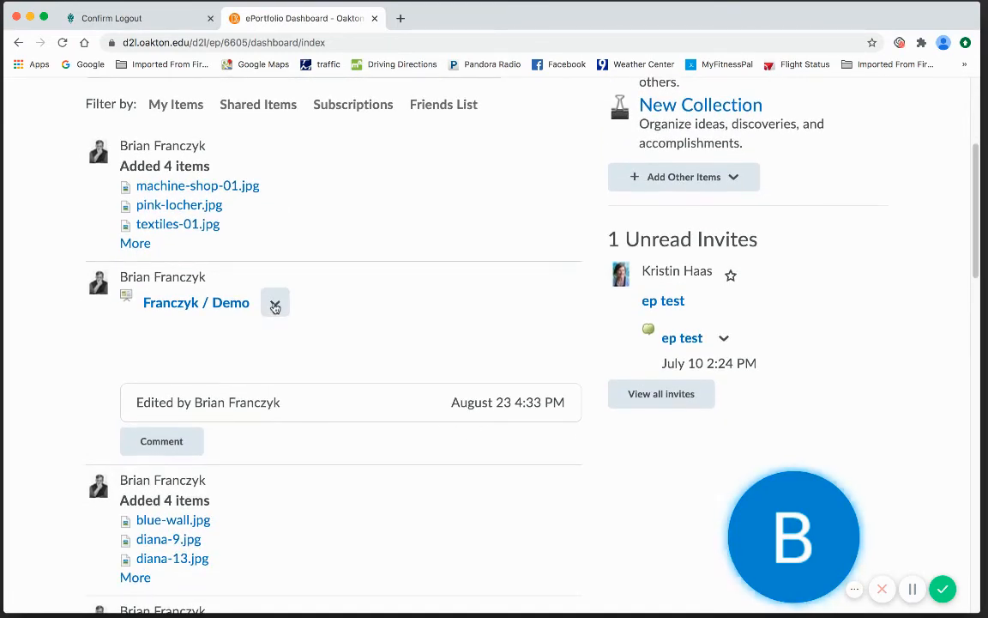
left_click(274, 306)
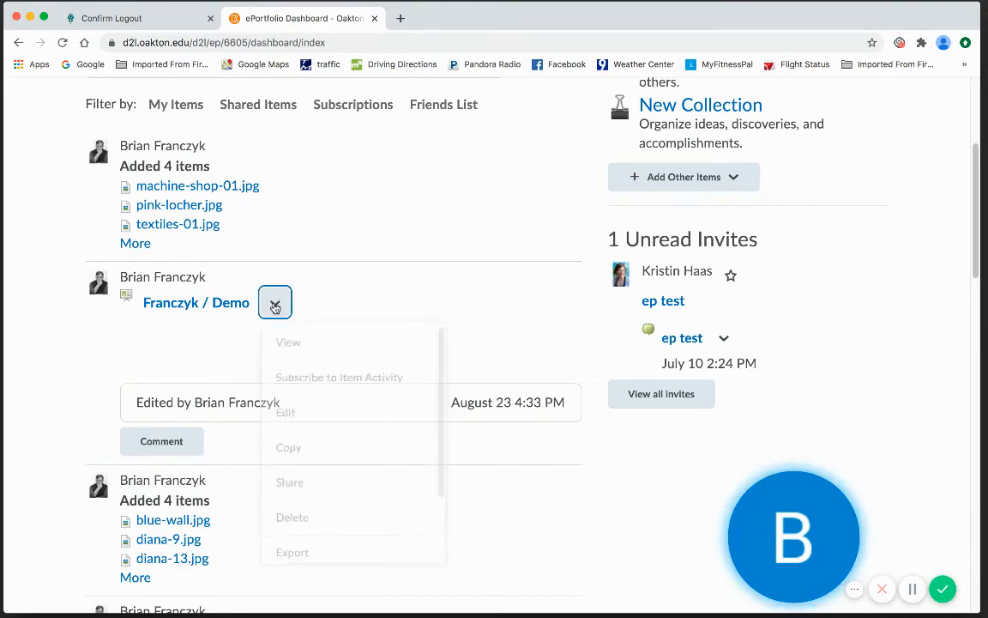
left_click(300, 412)
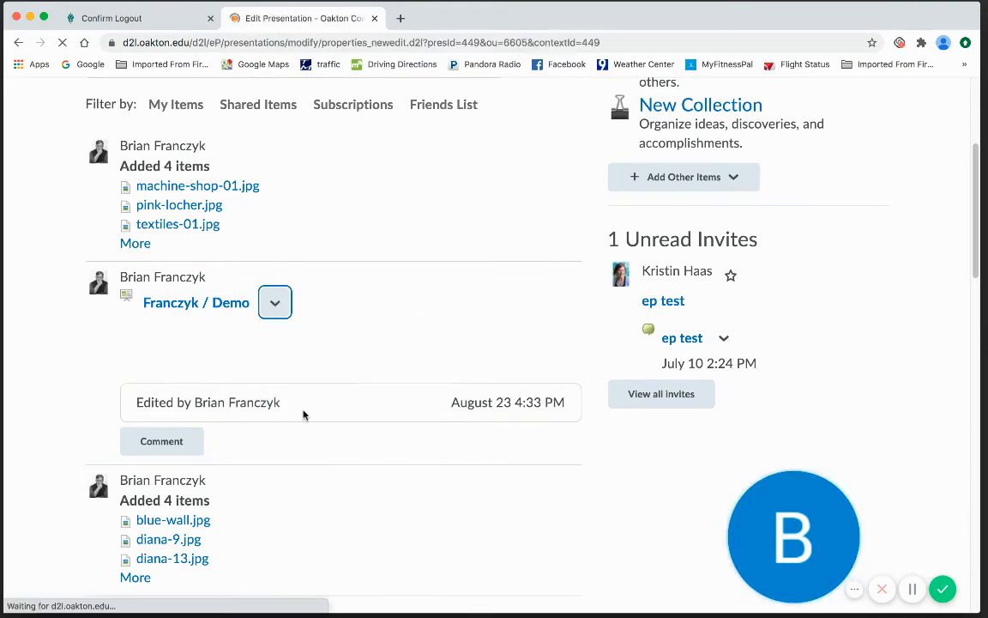
scroll(323, 387, "down", 2)
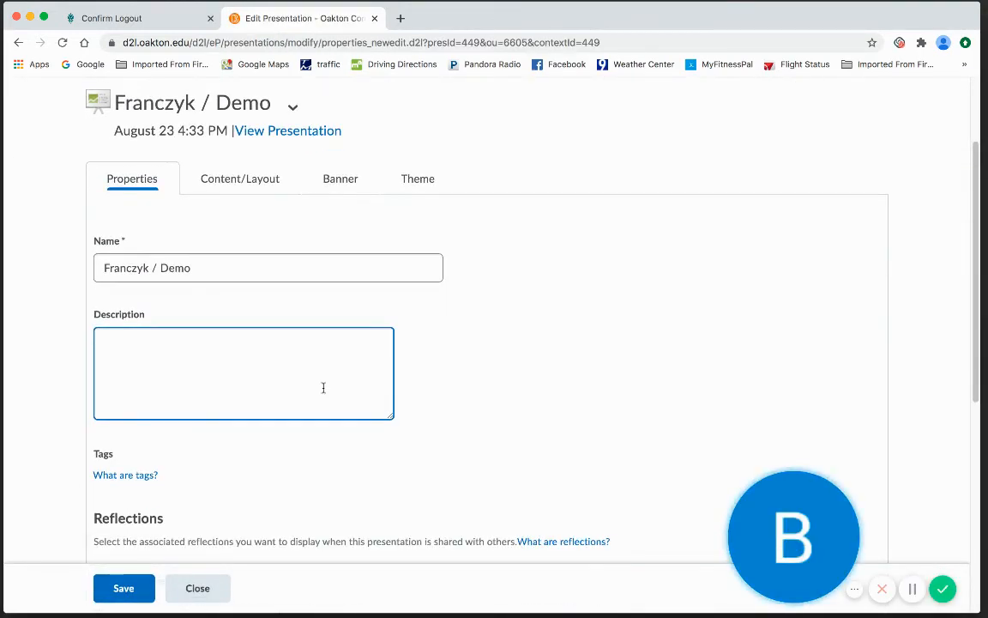
left_click(230, 182)
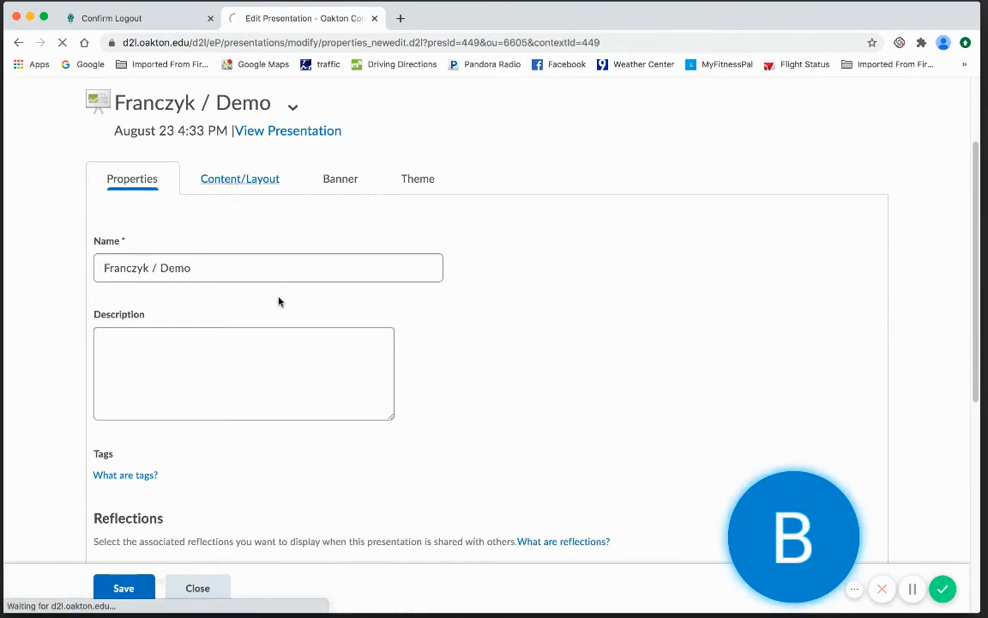
scroll(286, 303, "down", 5)
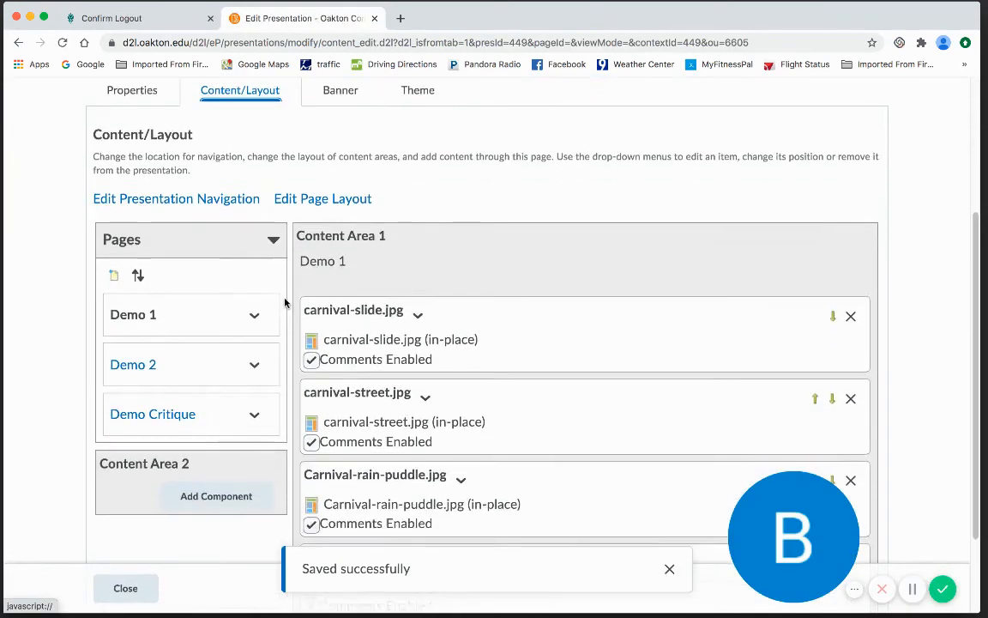
scroll(285, 304, "up", 1)
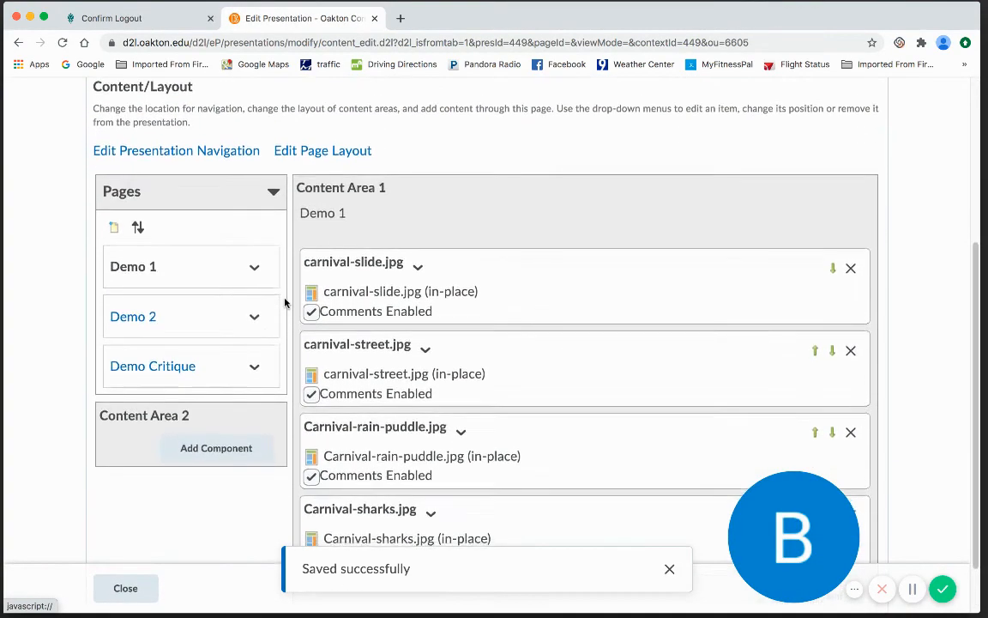
scroll(285, 303, "down", 1)
left_click(171, 328)
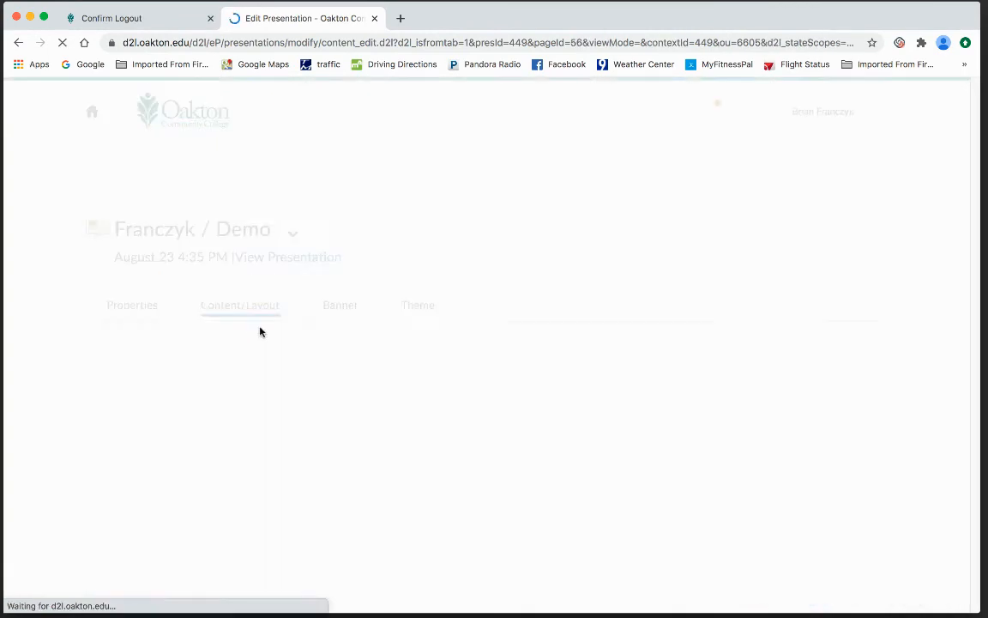
scroll(452, 381, "down", 3)
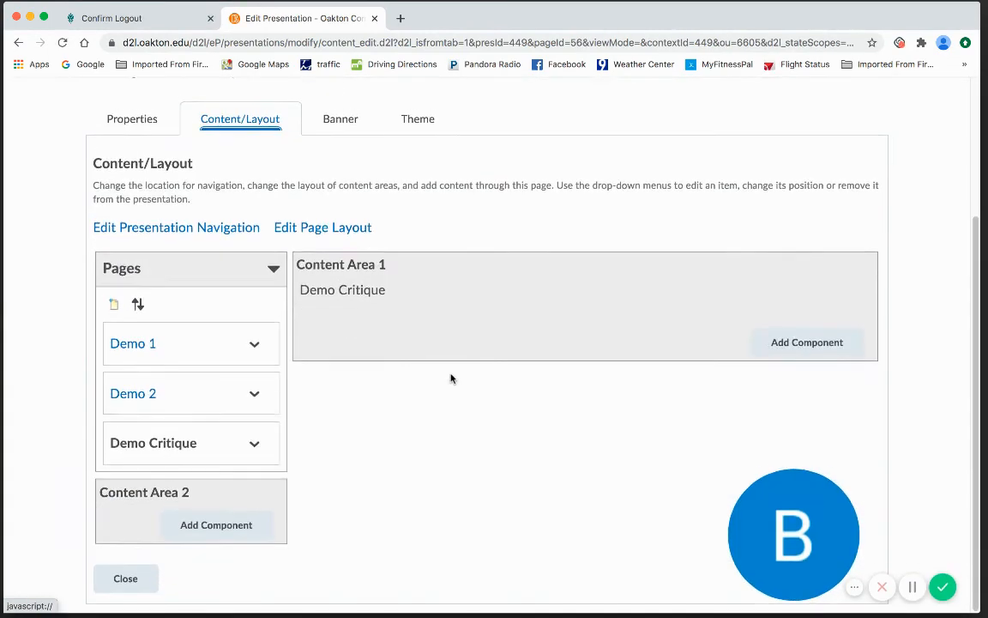
Step: Add the artifacts wire-chair.jpg, textiles-01.jpg, pink-locher.jpg and machine-shop-01.jpg to Content Area 1 of the Demo Critique page
left_click(812, 350)
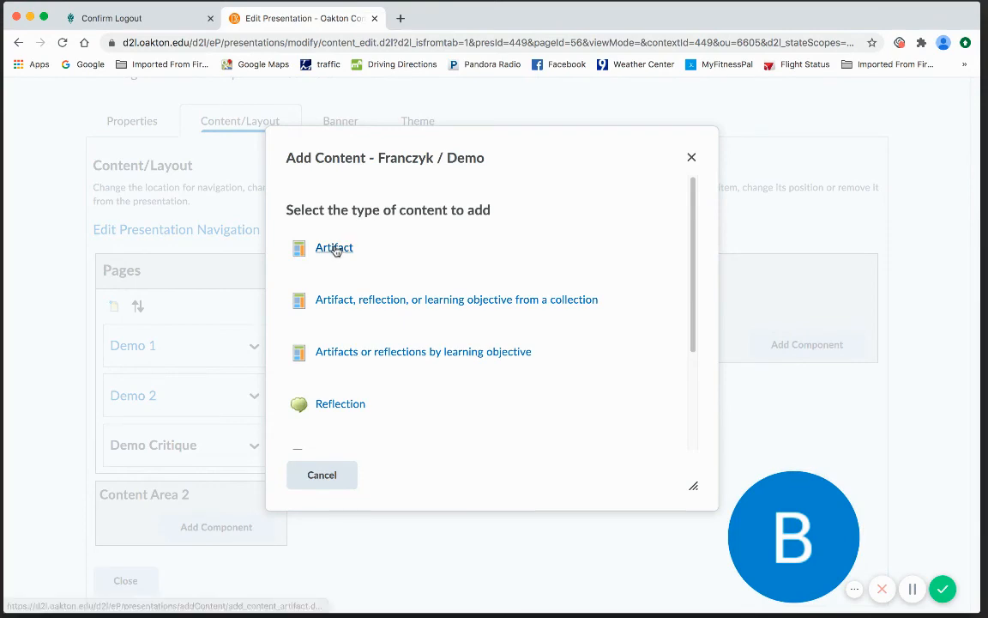
left_click(336, 249)
scroll(570, 297, "down", 3)
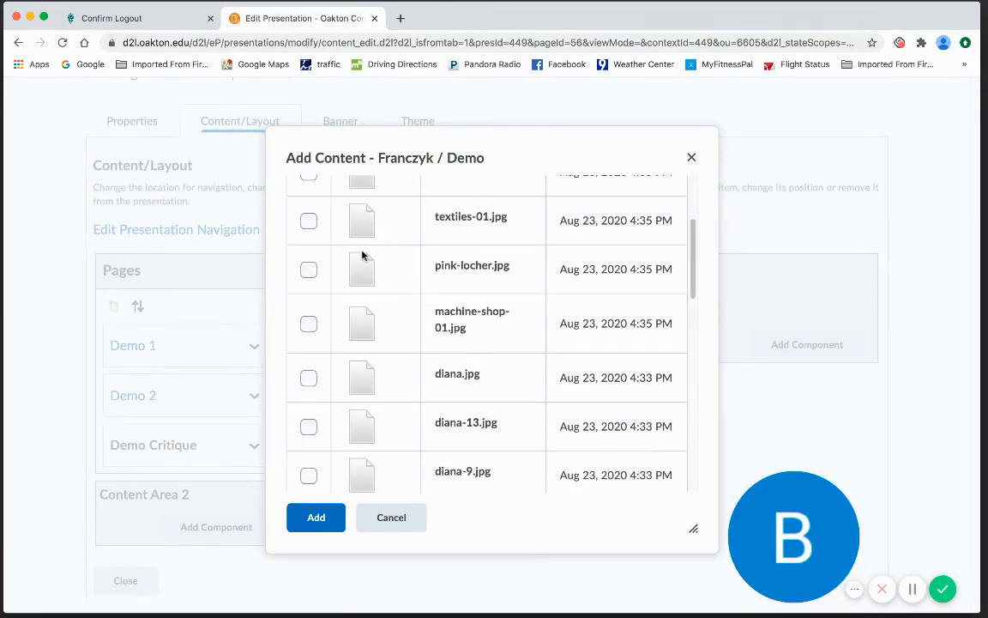
scroll(329, 240, "up", 1)
left_click(308, 203)
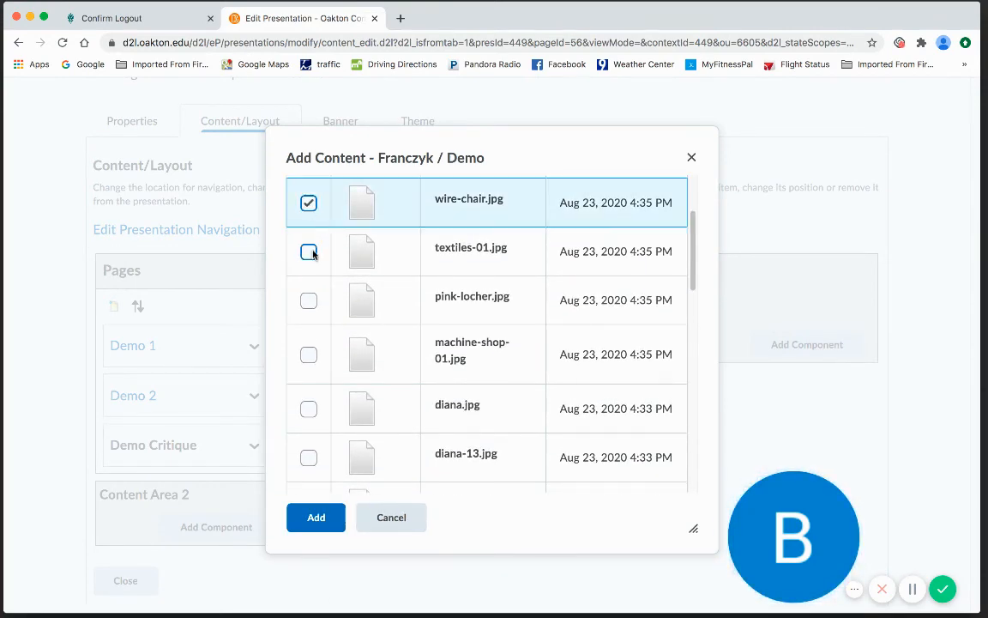
left_click(308, 251)
left_click(308, 301)
left_click(308, 355)
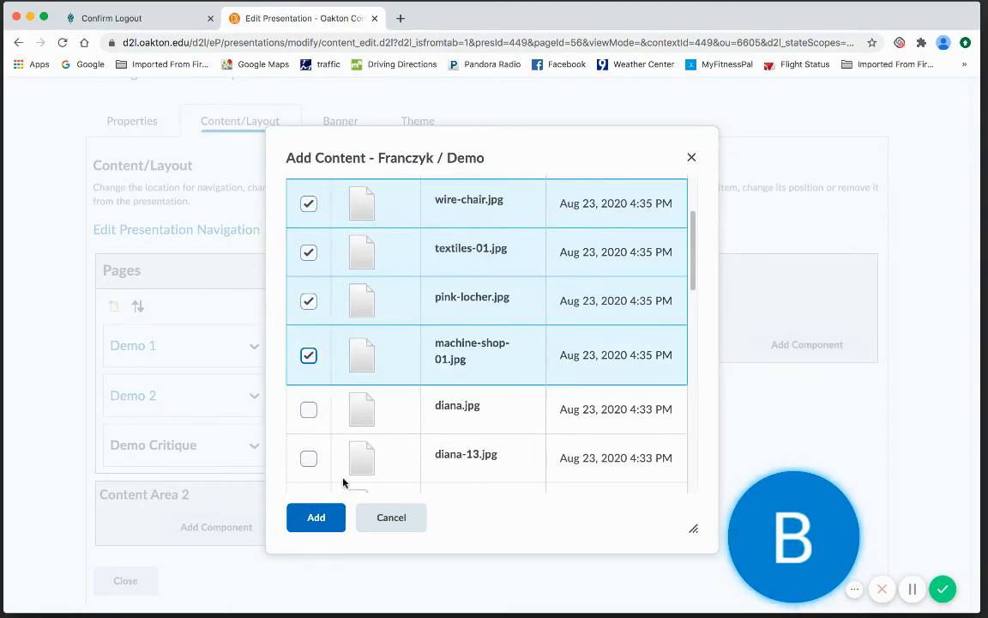
left_click(317, 517)
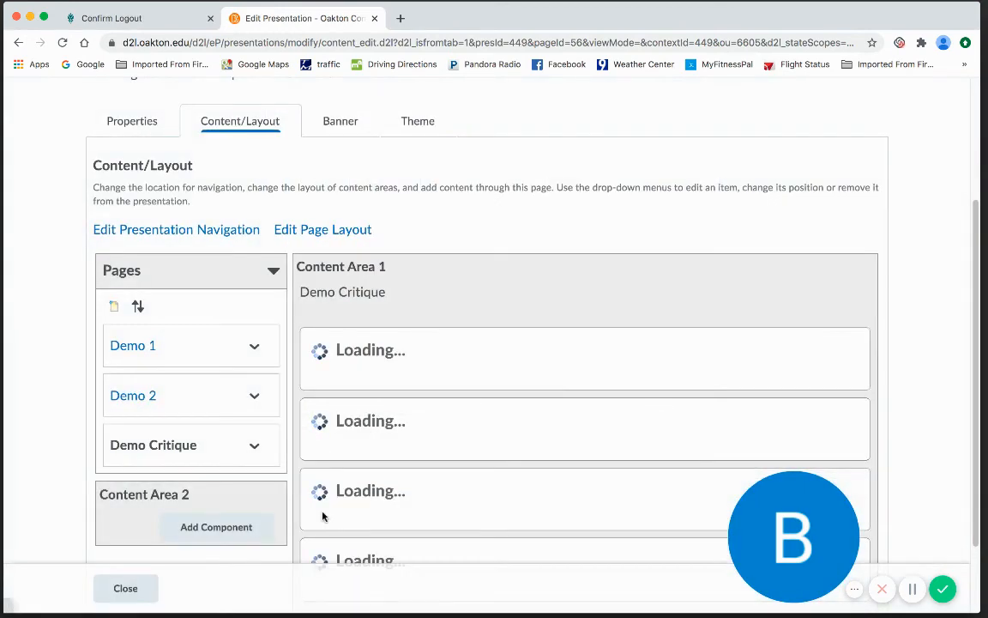
Step: Enable comments on all four Demo Critique images and close the presentation editor
scroll(540, 525, "down", 3)
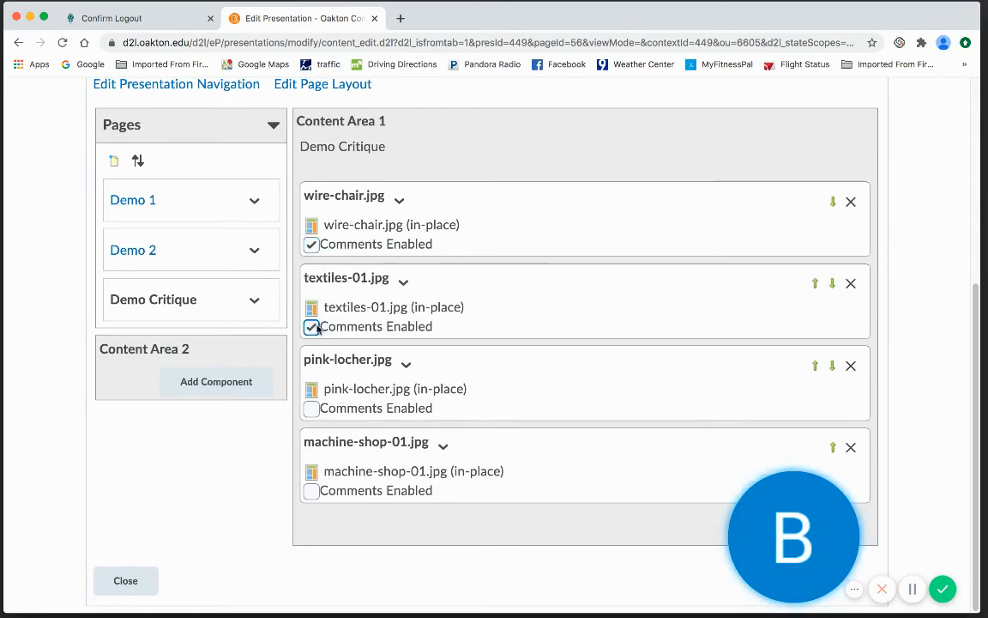
left_click(312, 408)
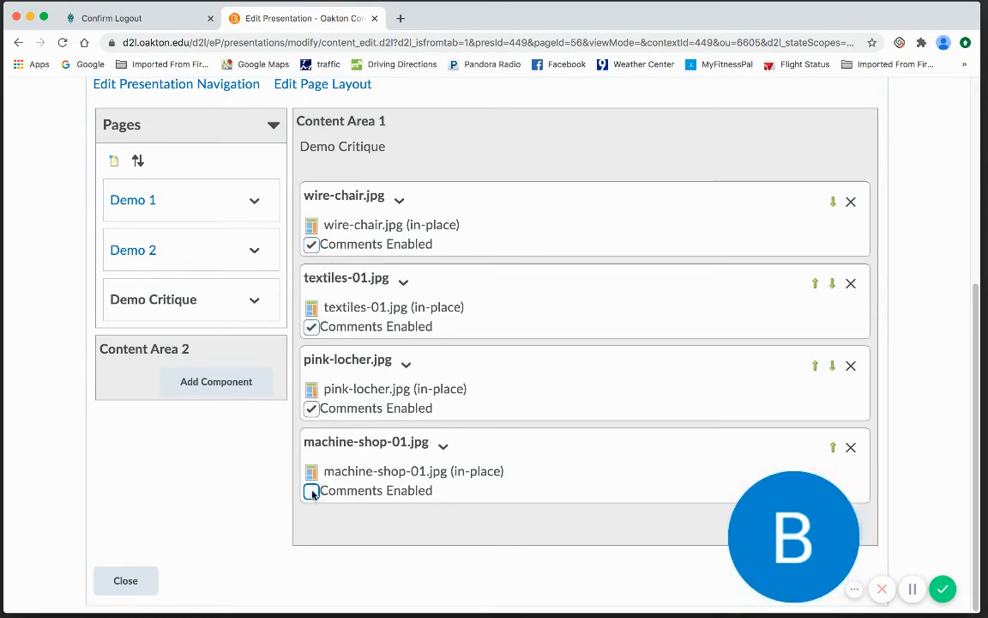
left_click(127, 581)
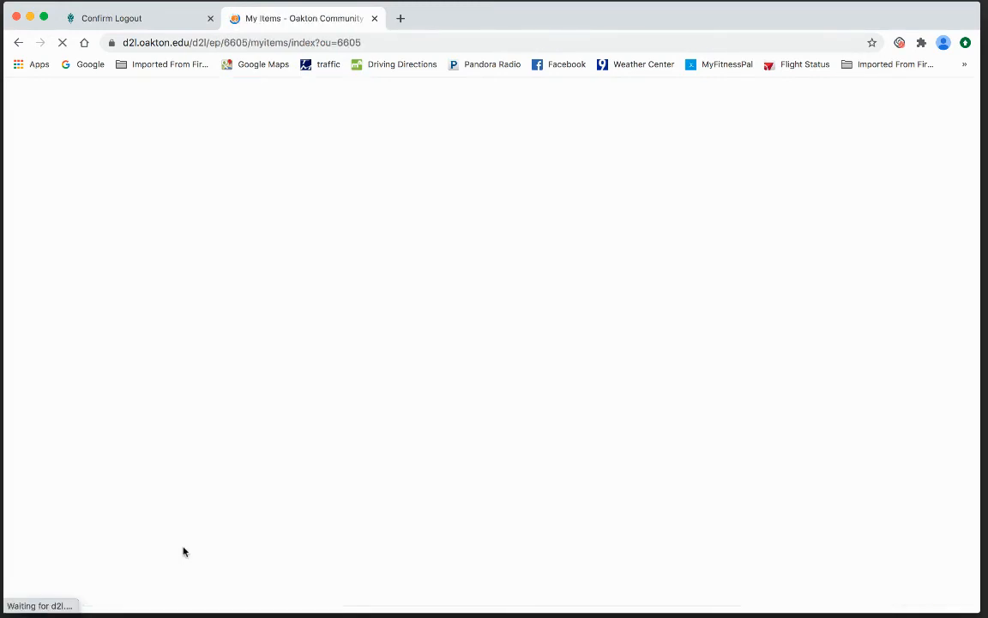
Step: View the Demo presentation and look through the images on its Demo 1 and Demo 2 pages
scroll(185, 551, "down", 1)
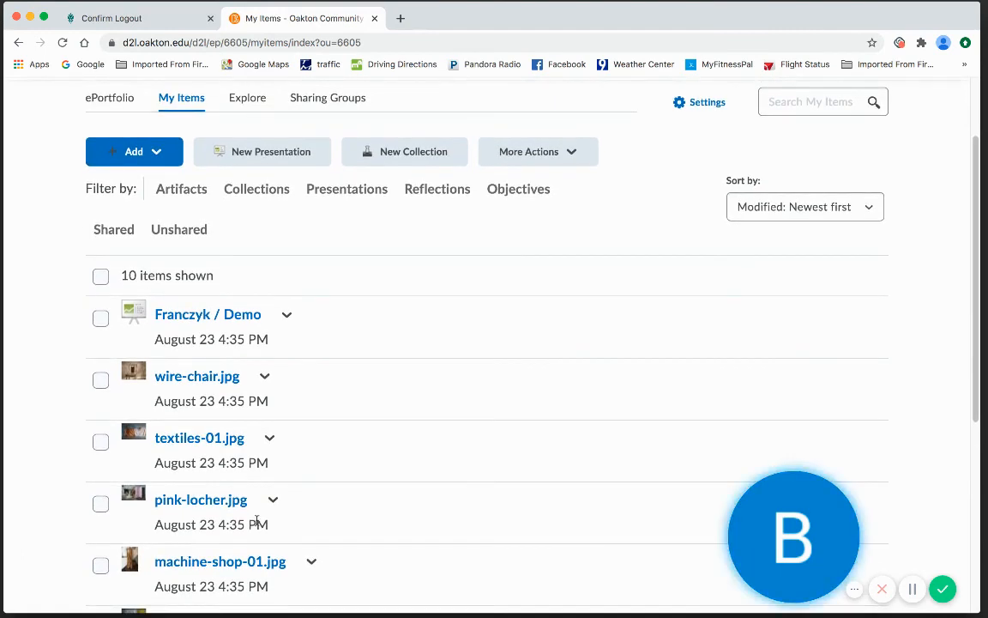
left_click(289, 315)
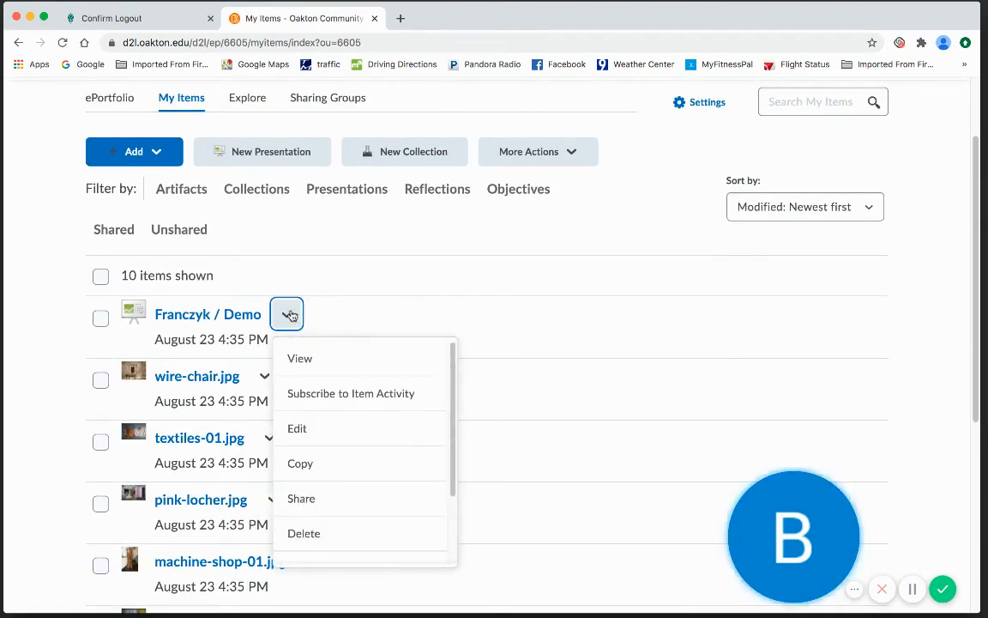
left_click(296, 360)
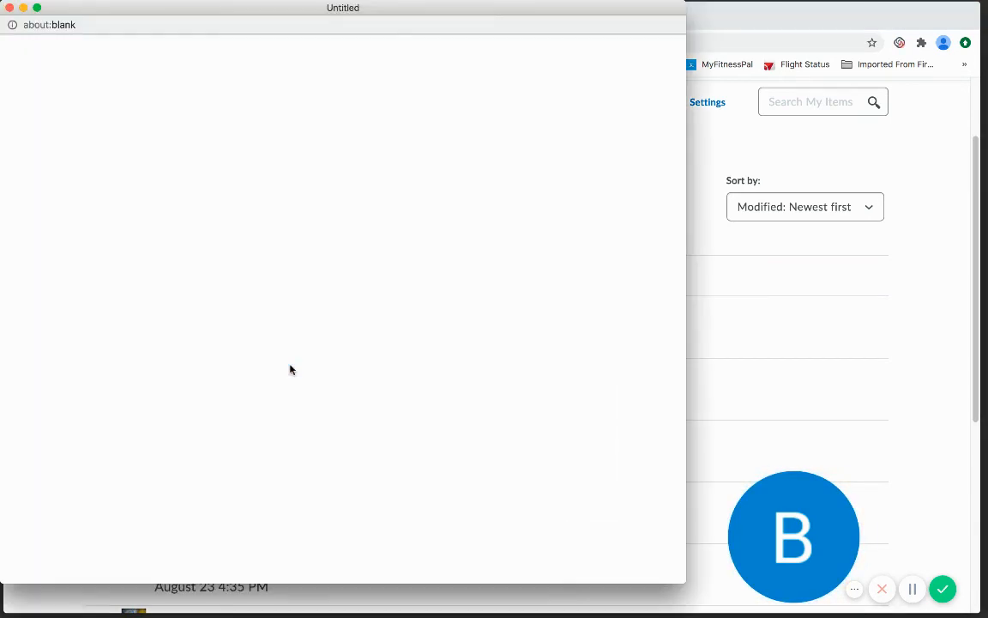
scroll(366, 370, "down", 10)
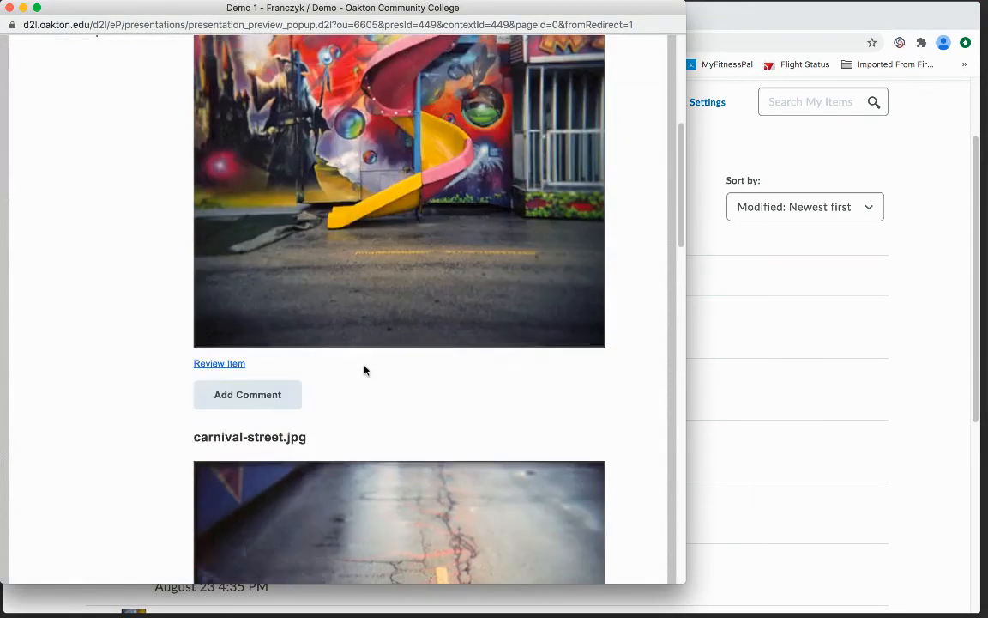
scroll(366, 371, "up", 10)
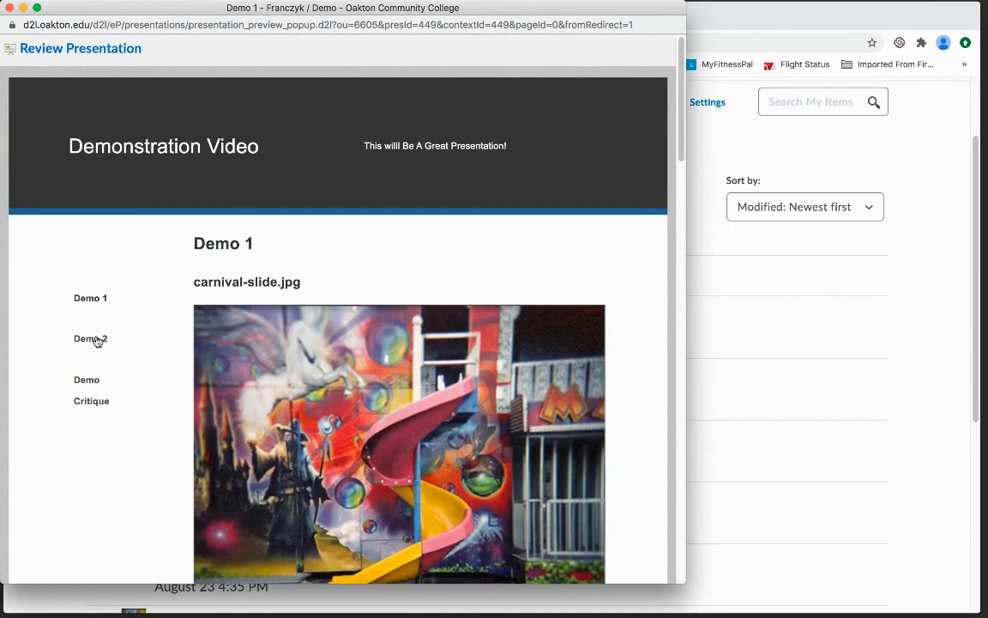
left_click(96, 340)
scroll(429, 399, "down", 10)
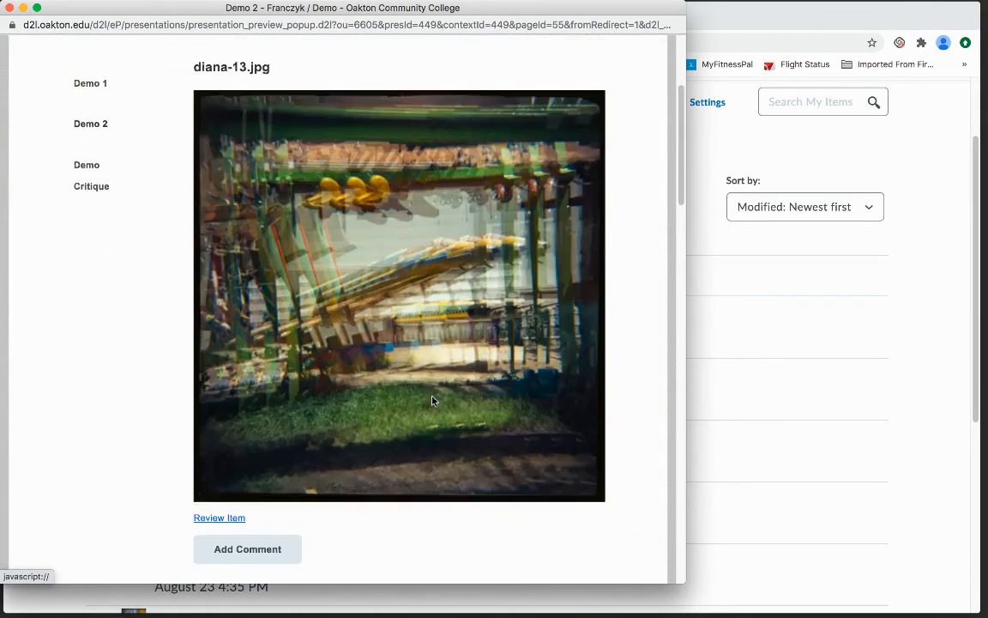
scroll(433, 401, "up", 10)
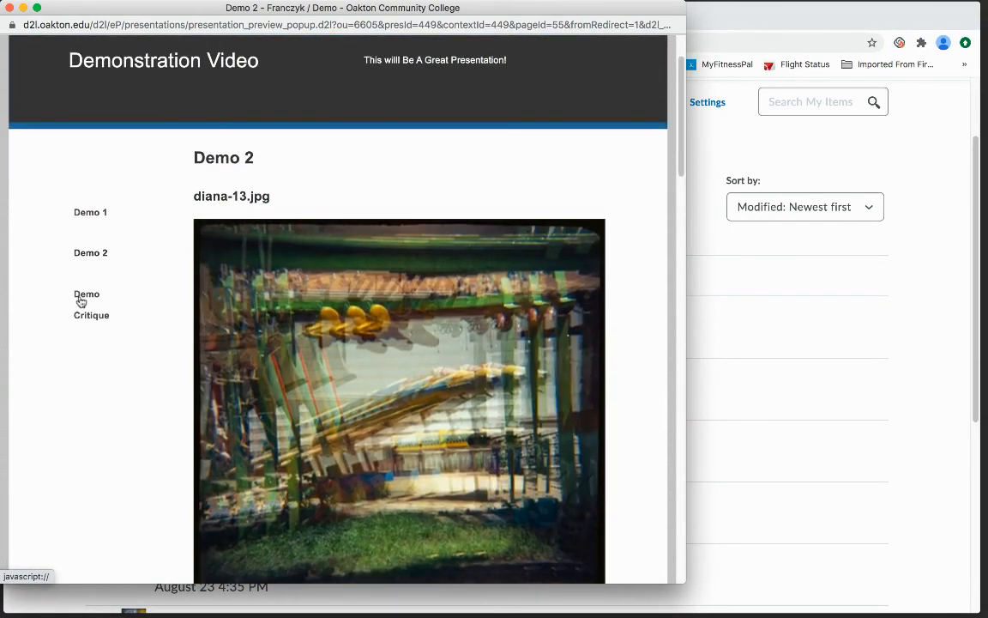
Step: Examine the images and their comment options on the Demo Critique page of the presentation preview
left_click(81, 300)
scroll(385, 376, "down", 6)
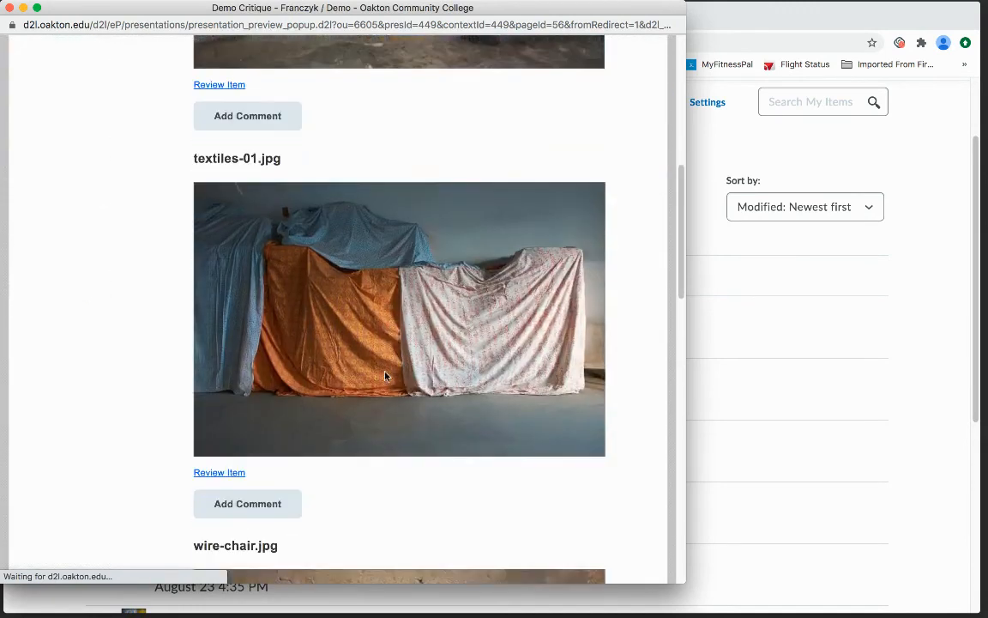
scroll(385, 376, "down", 8)
scroll(385, 376, "up", 8)
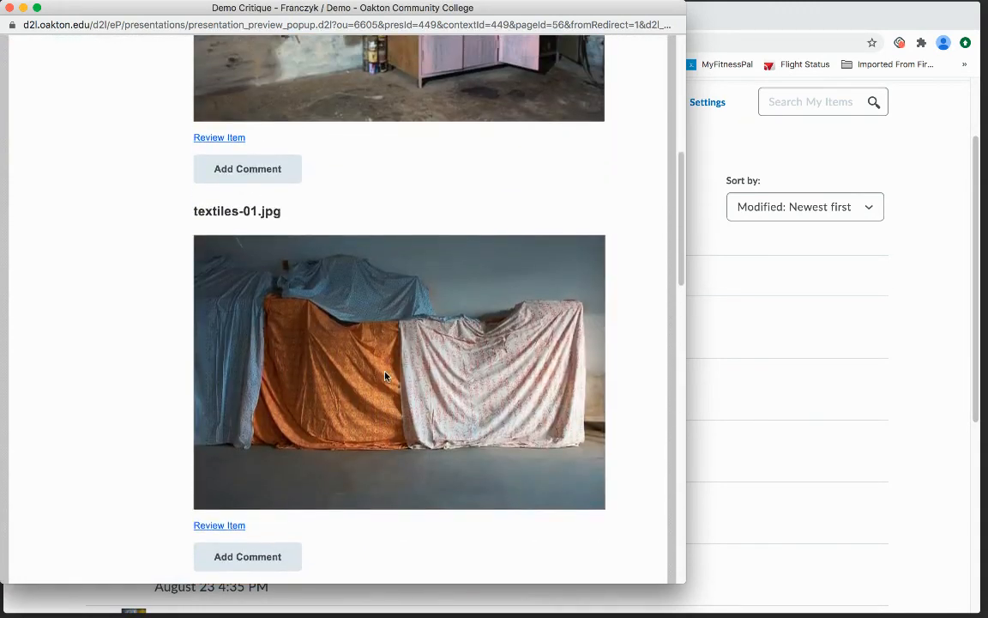
scroll(385, 375, "up", 3)
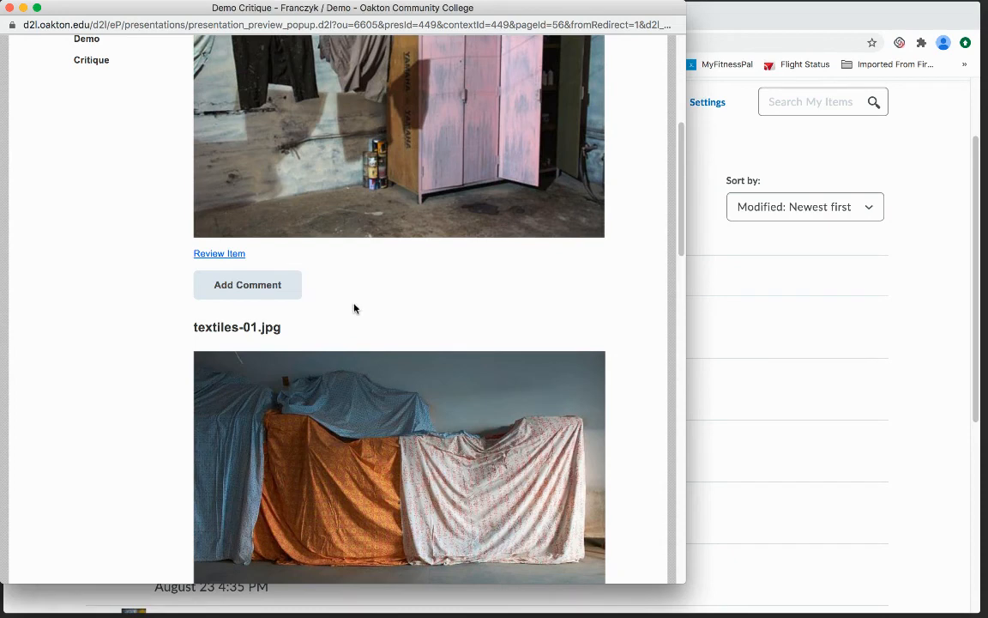
scroll(356, 309, "down", 2)
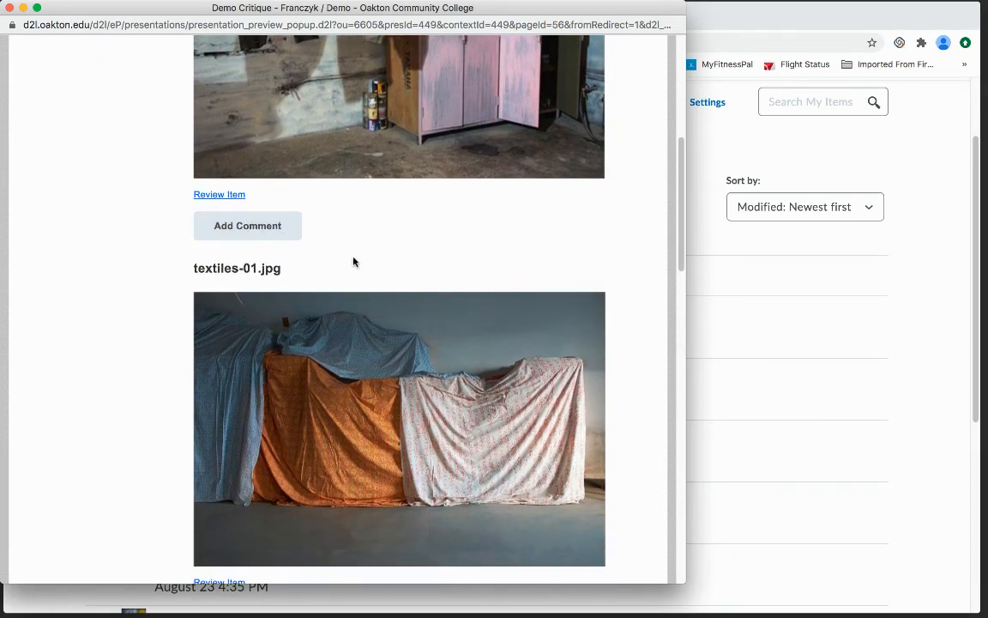
scroll(358, 276, "down", 5)
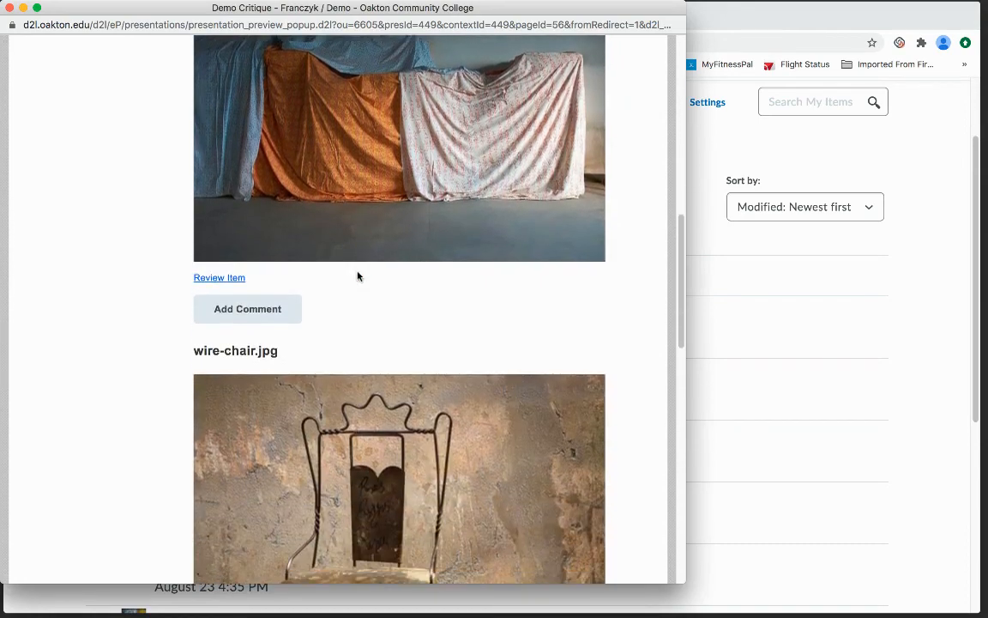
scroll(357, 276, "up", 12)
scroll(358, 275, "down", 6)
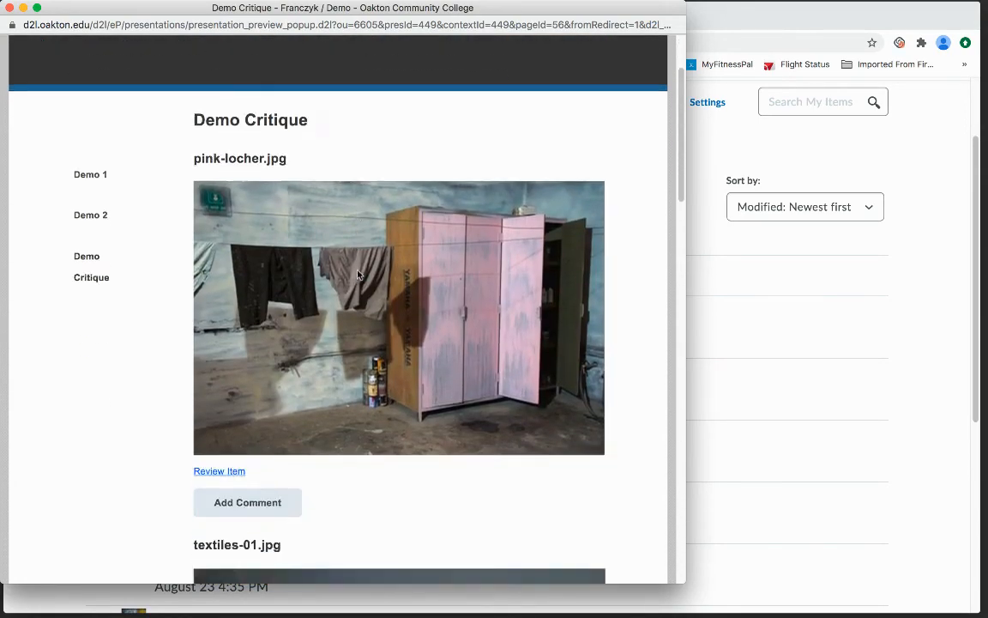
scroll(373, 273, "up", 6)
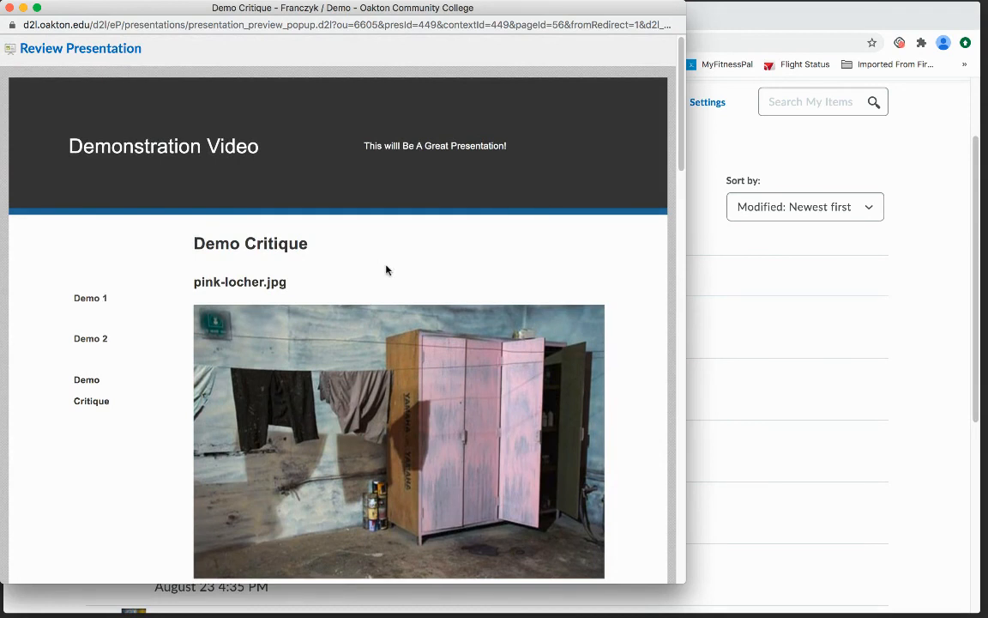
Step: Open the presentation's review page, examine its reflections, comments and assessments sections, and close the preview window
left_click(51, 51)
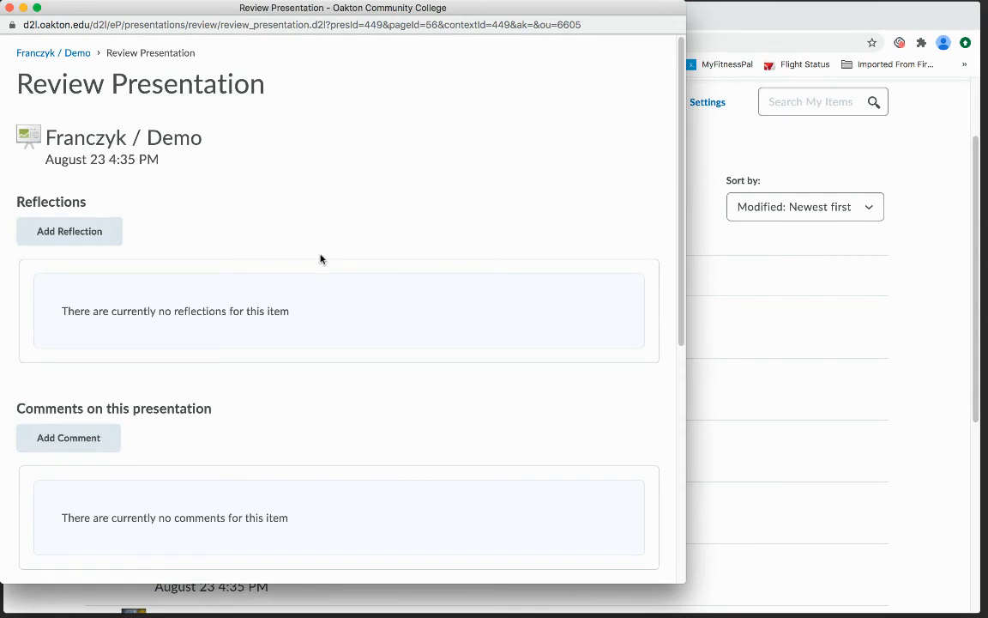
scroll(321, 258, "down", 2)
scroll(321, 257, "down", 1)
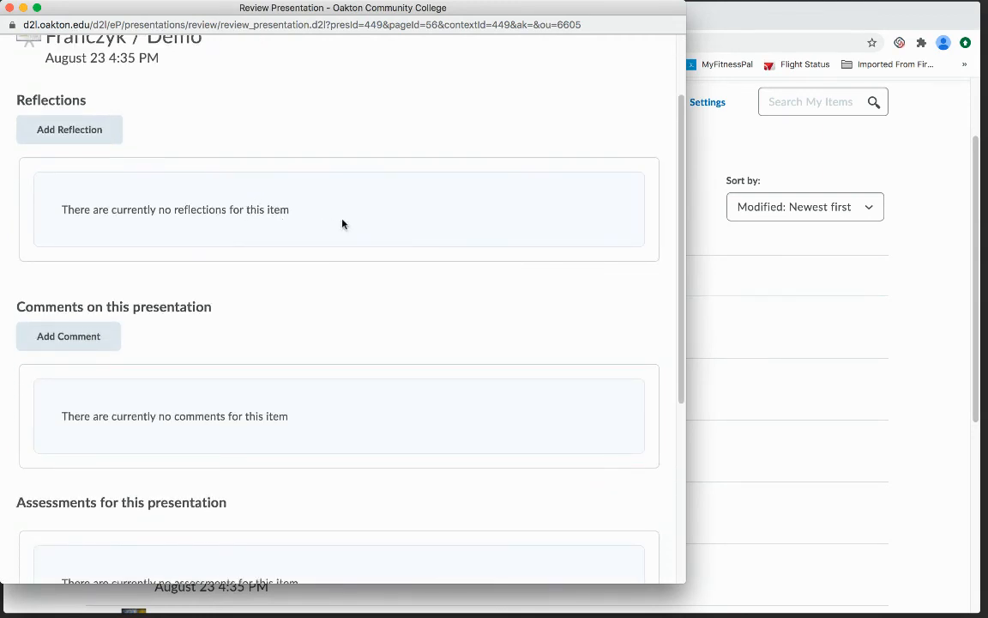
scroll(317, 247, "down", 2)
scroll(317, 247, "up", 3)
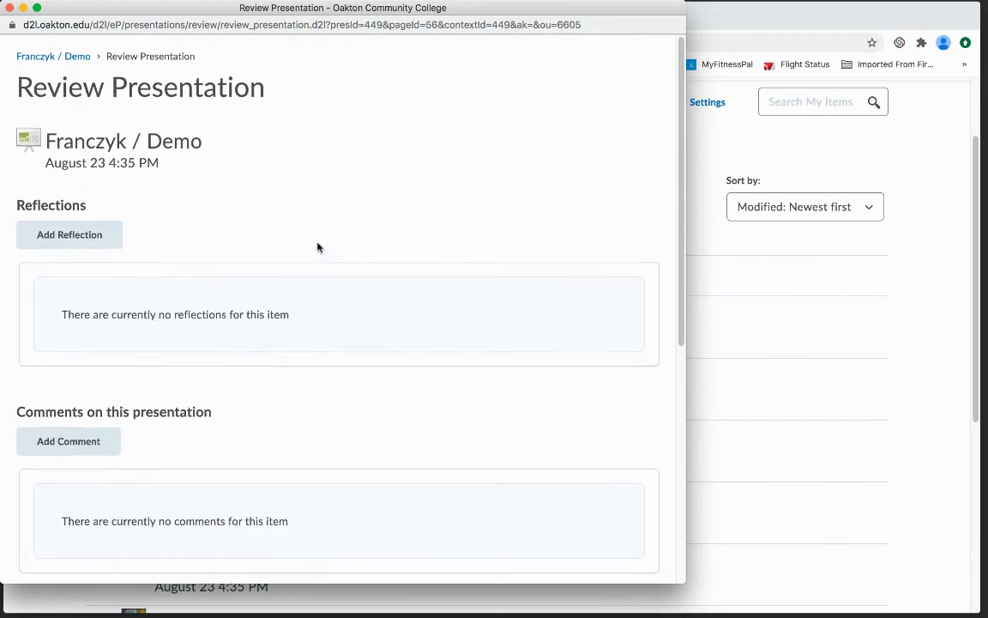
scroll(319, 247, "down", 1)
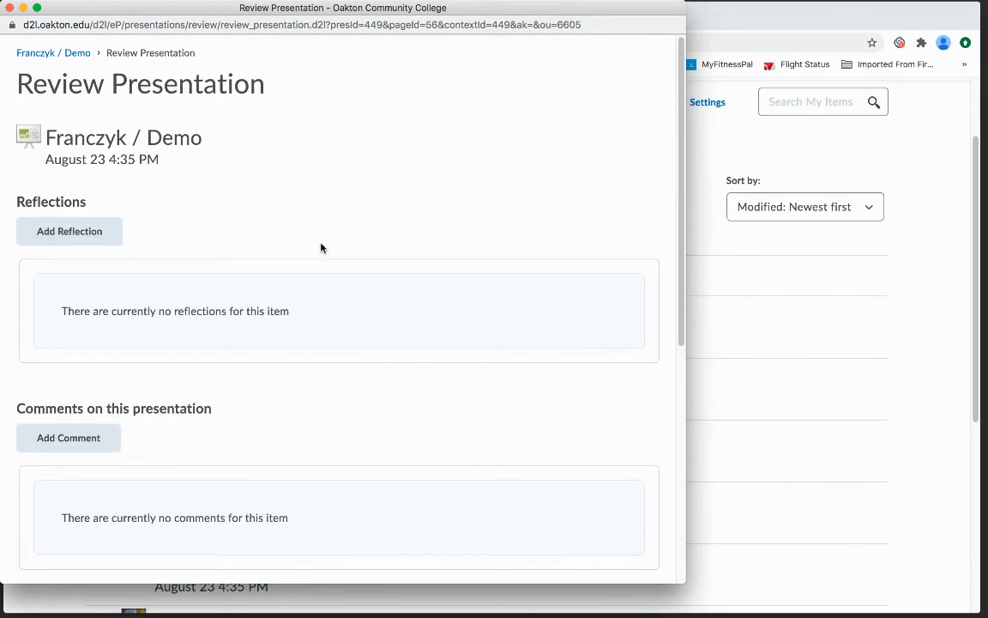
left_click(10, 8)
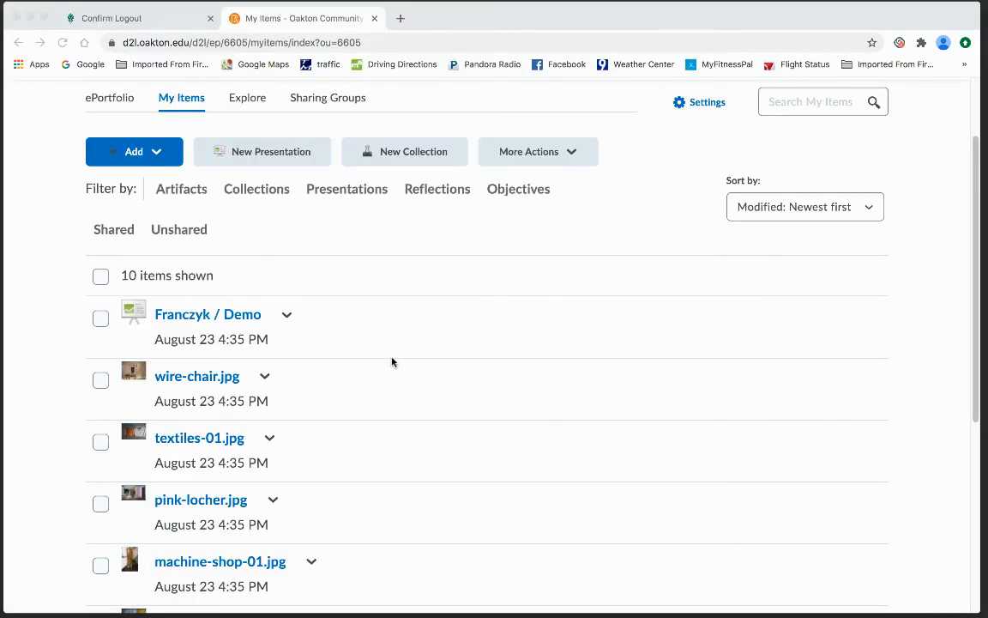
scroll(350, 358, "down", 5)
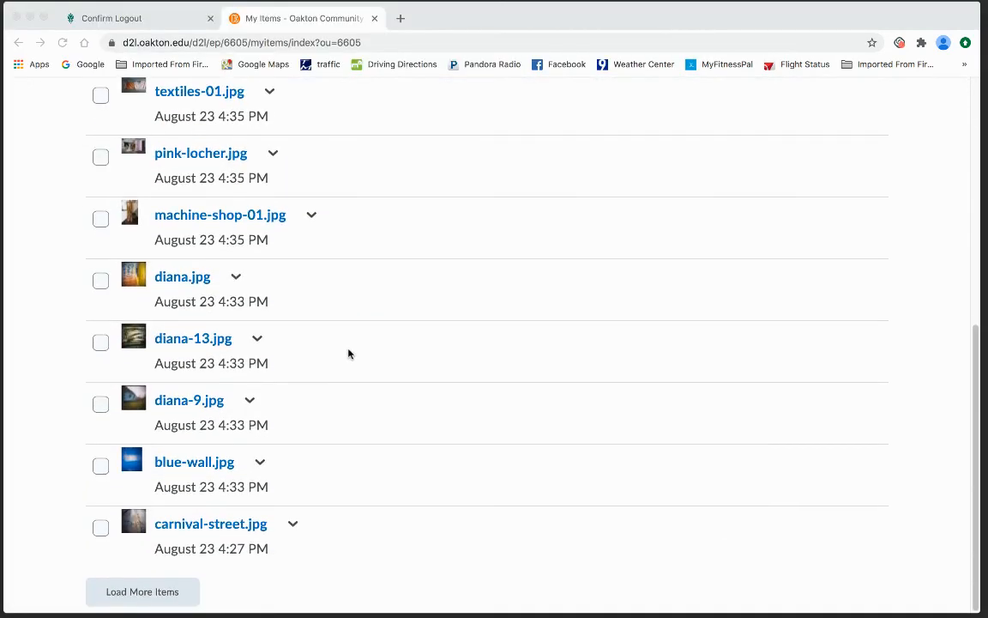
scroll(347, 353, "up", 5)
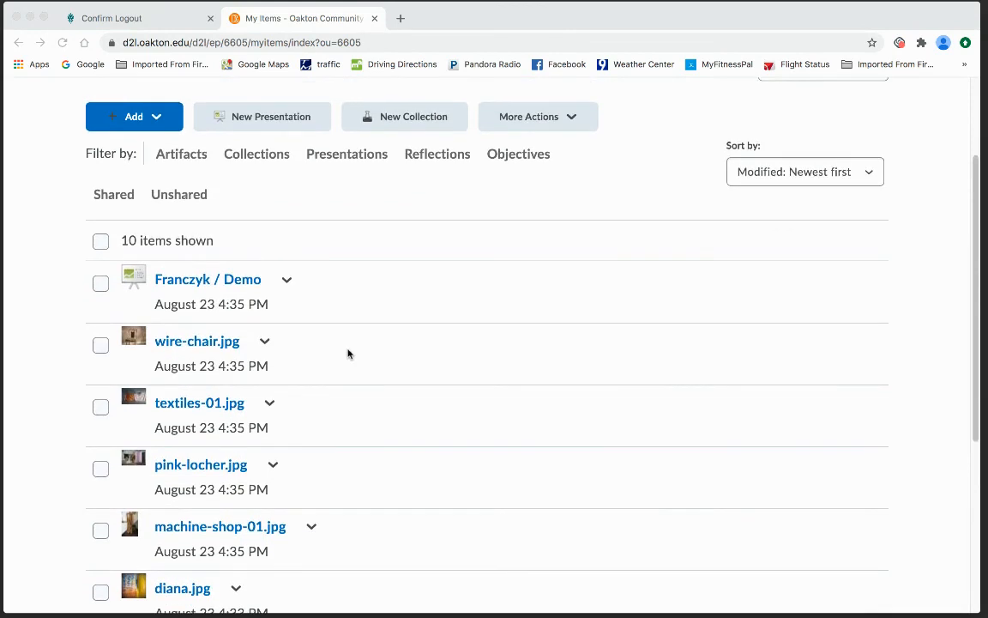